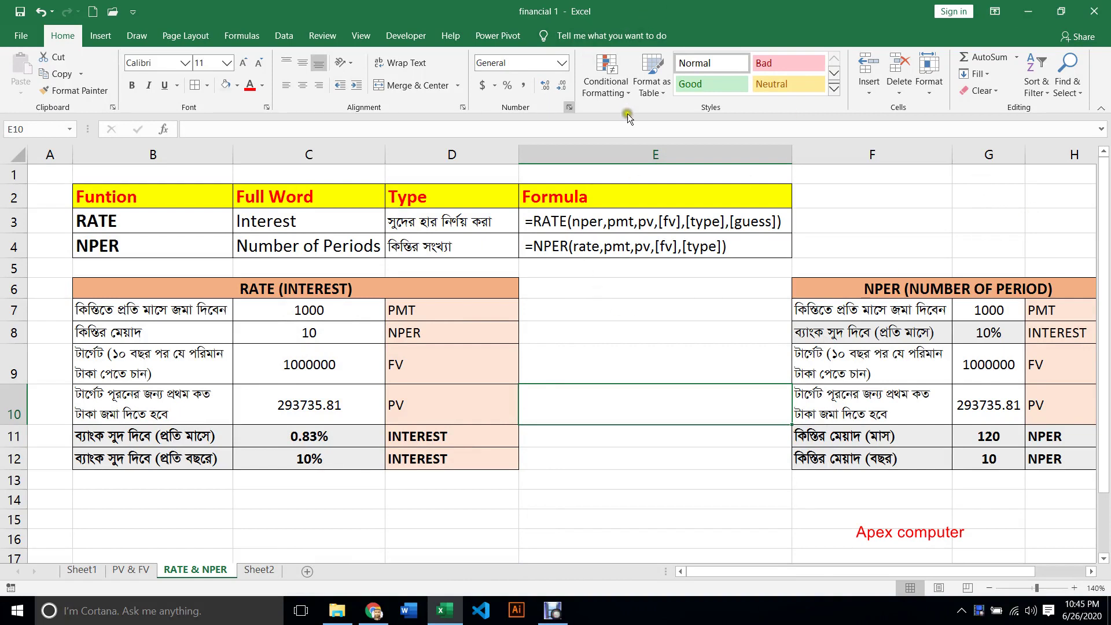
- Point out the RATE and NPER function names, RATE's Bengali description and the RATE table heading
left_click(99, 225)
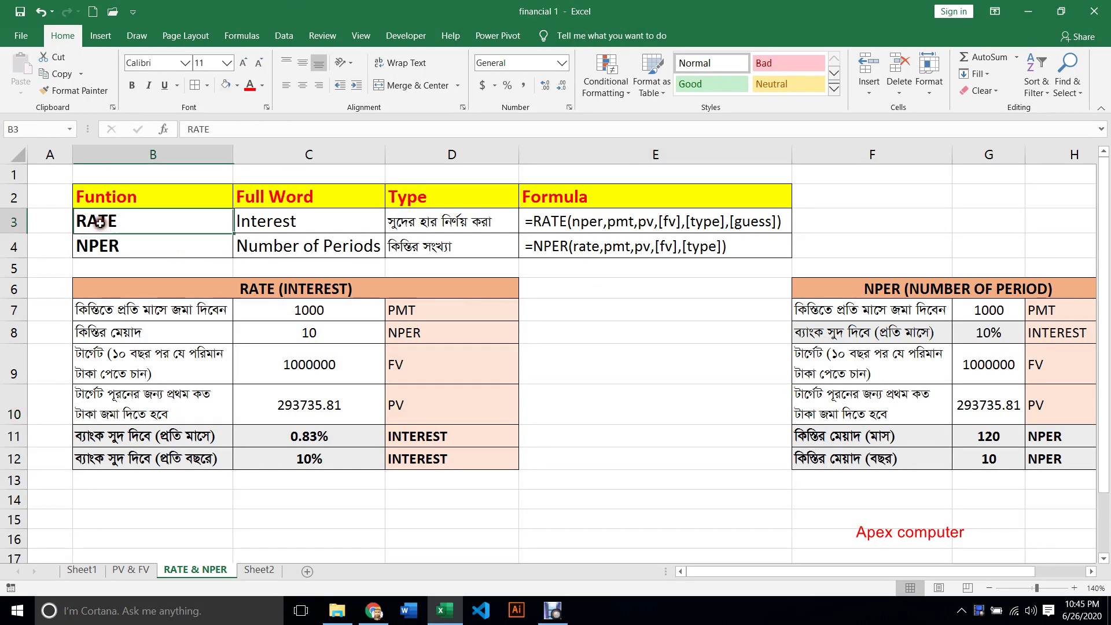
left_click(110, 249)
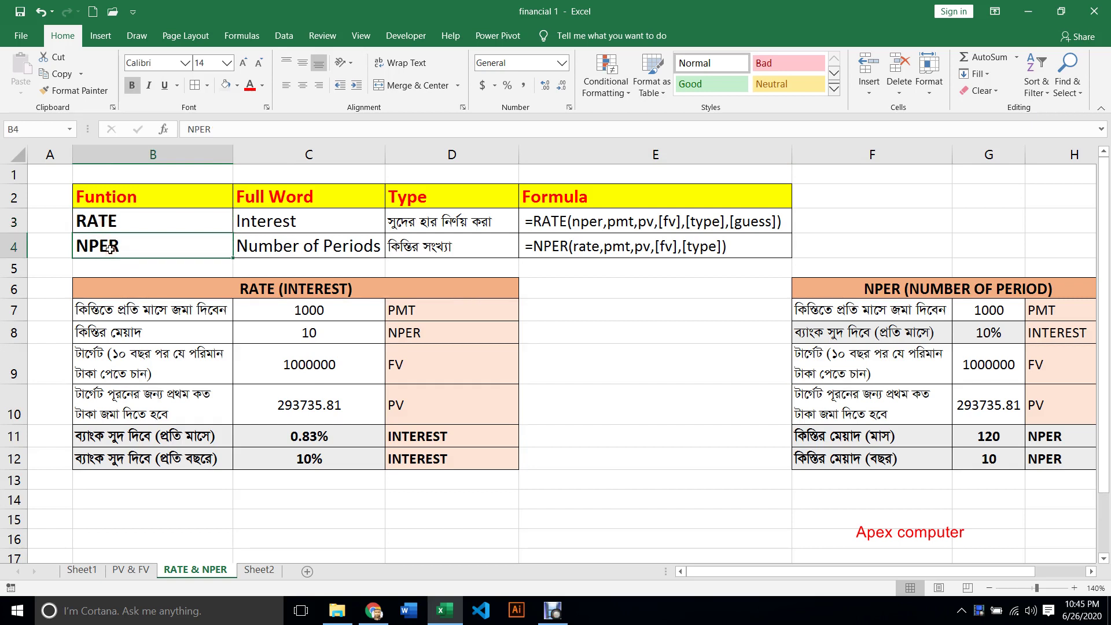
left_click(107, 222)
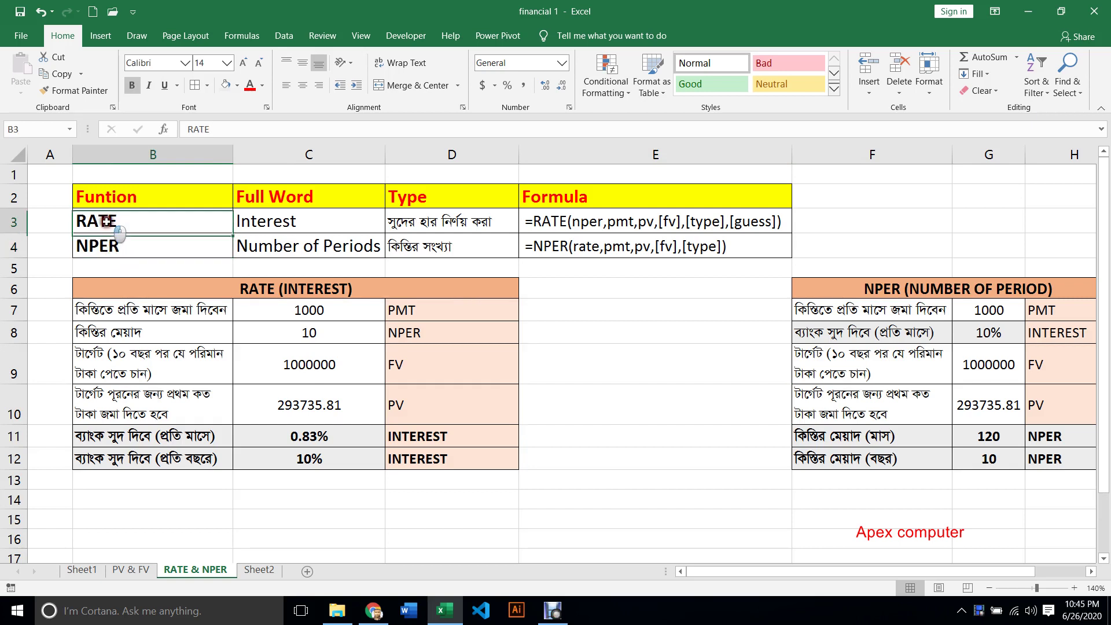
left_click(121, 249)
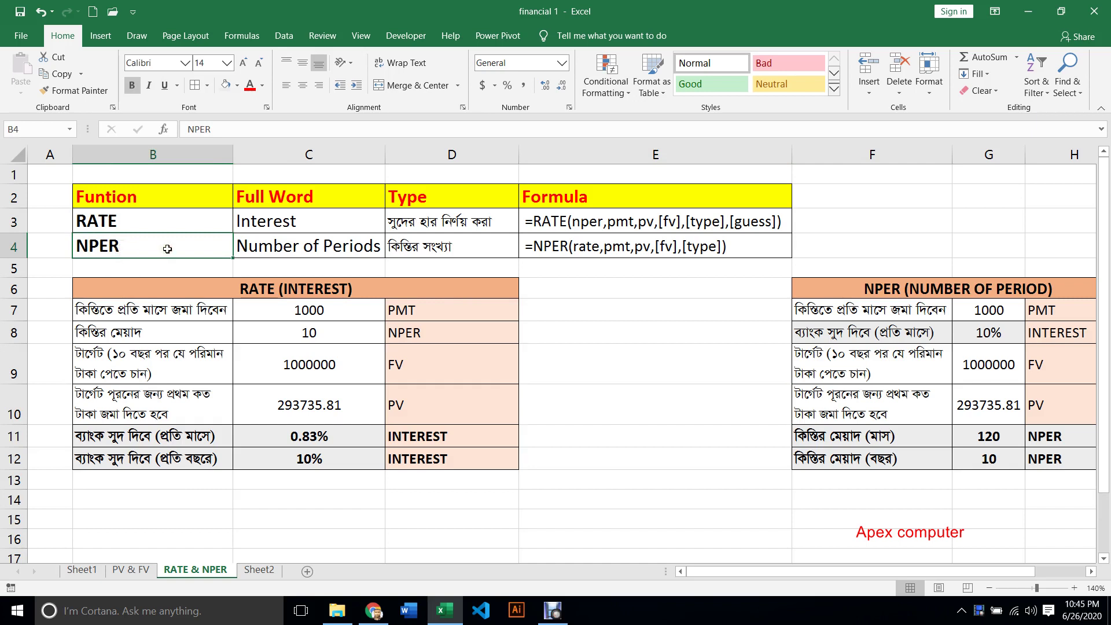
left_click(180, 223)
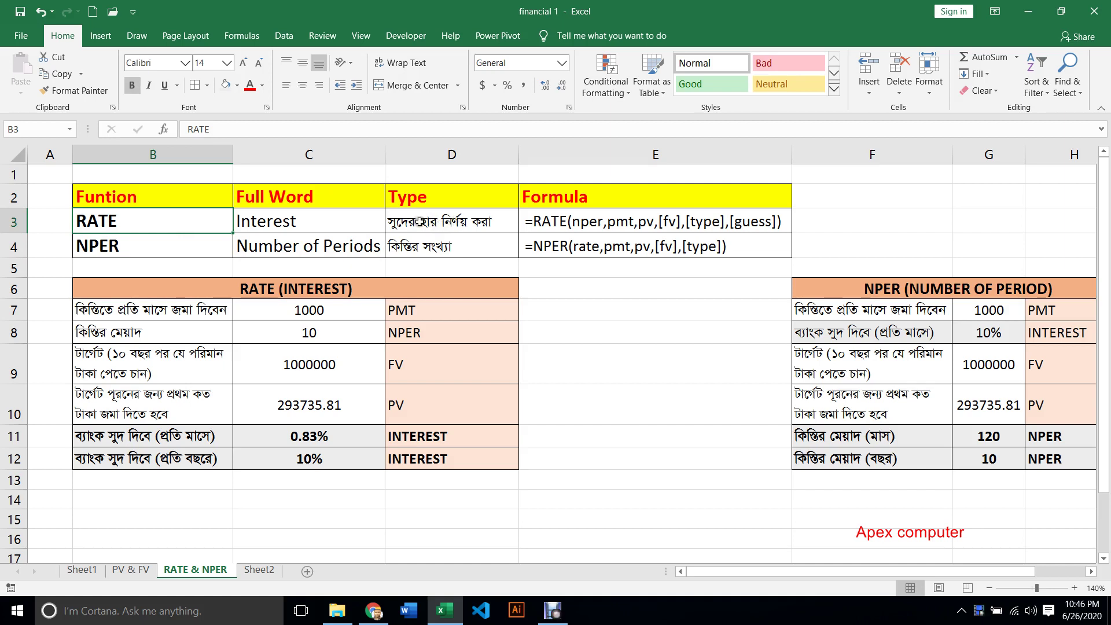
left_click(420, 222)
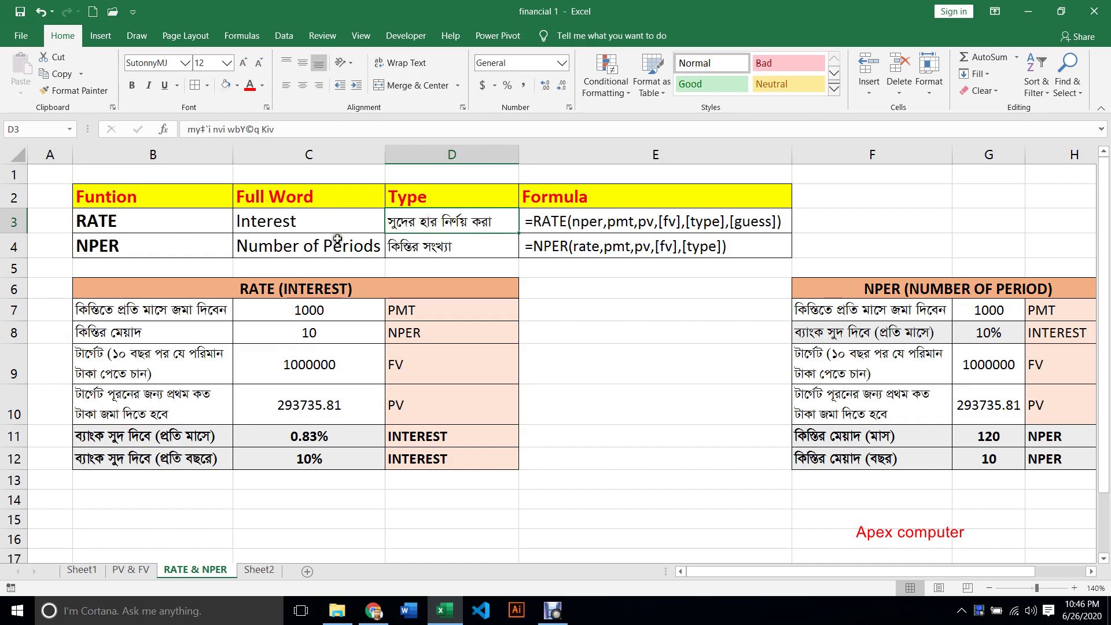
left_click(131, 243)
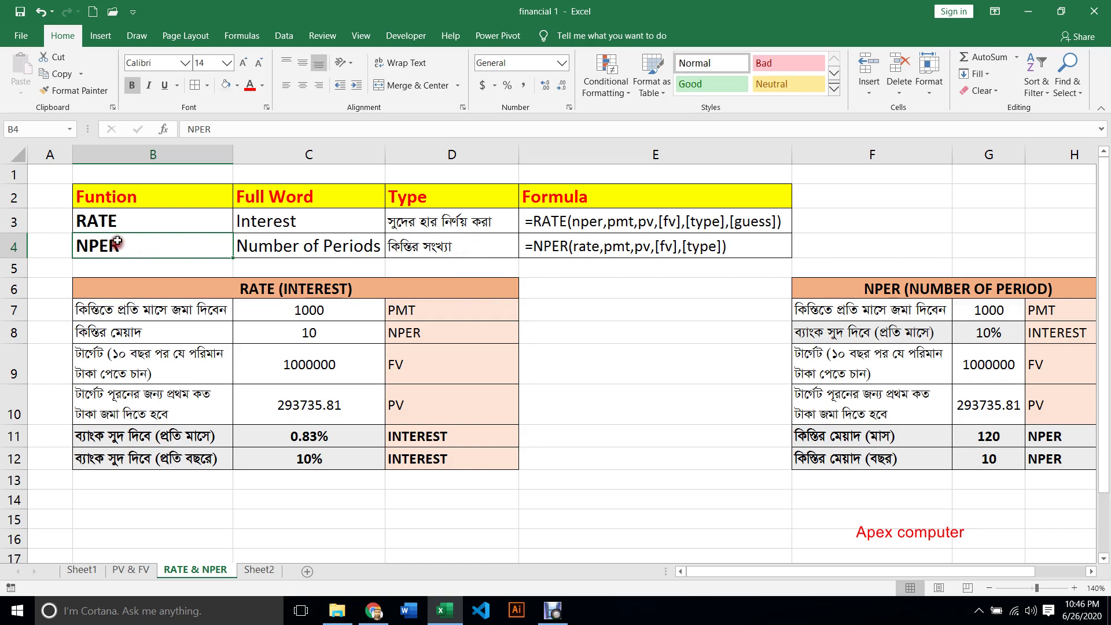
left_click(126, 219)
left_click(440, 221)
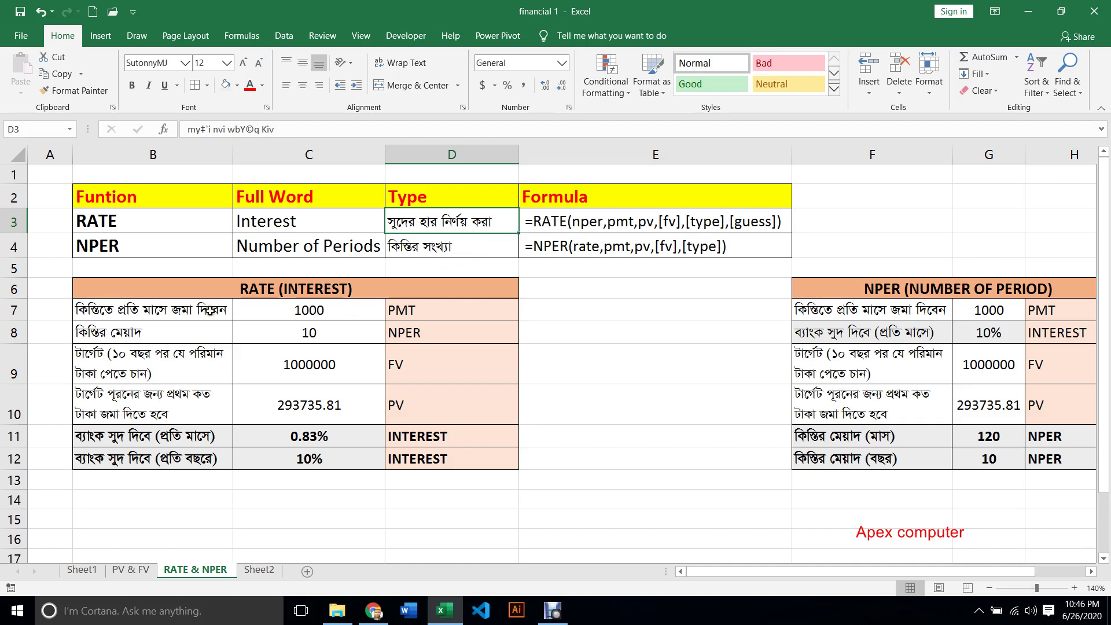
left_click(223, 289)
- Clear the results in C11, C12, G11 and G12
left_click(308, 440)
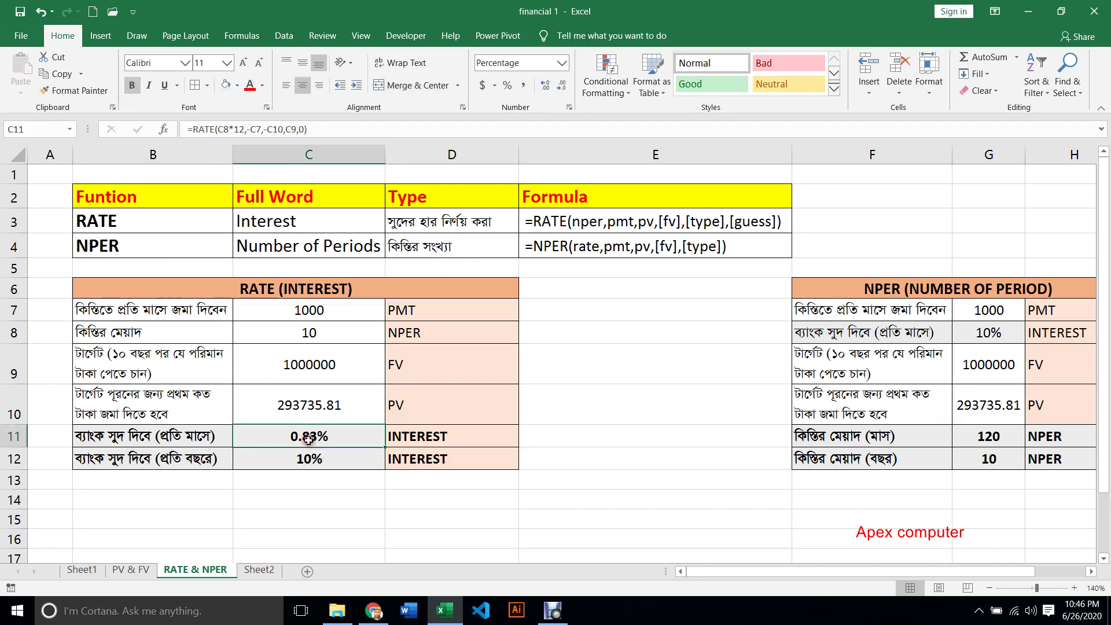
key("Delete")
left_click(313, 459)
key("Delete")
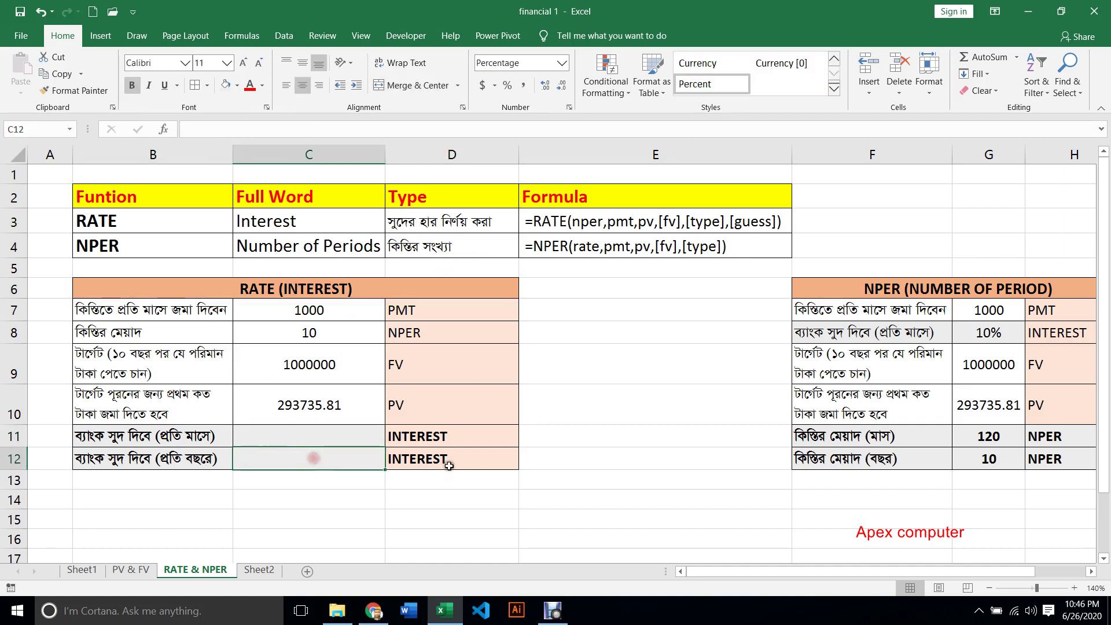
left_click(993, 437)
key("Delete")
left_click(998, 457)
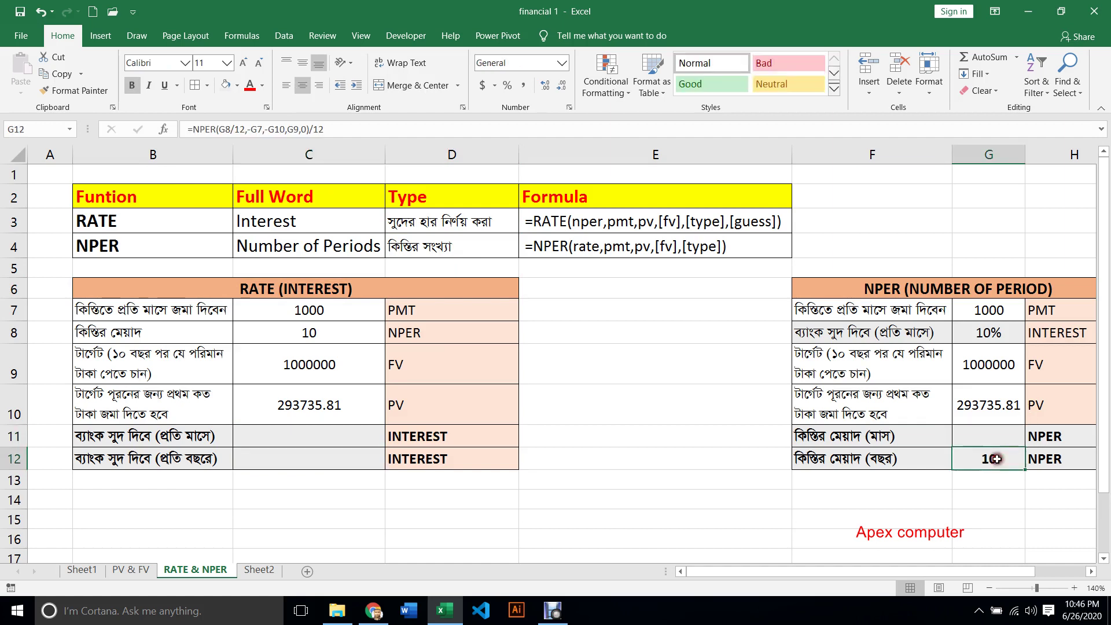
key("Delete")
left_click(339, 439)
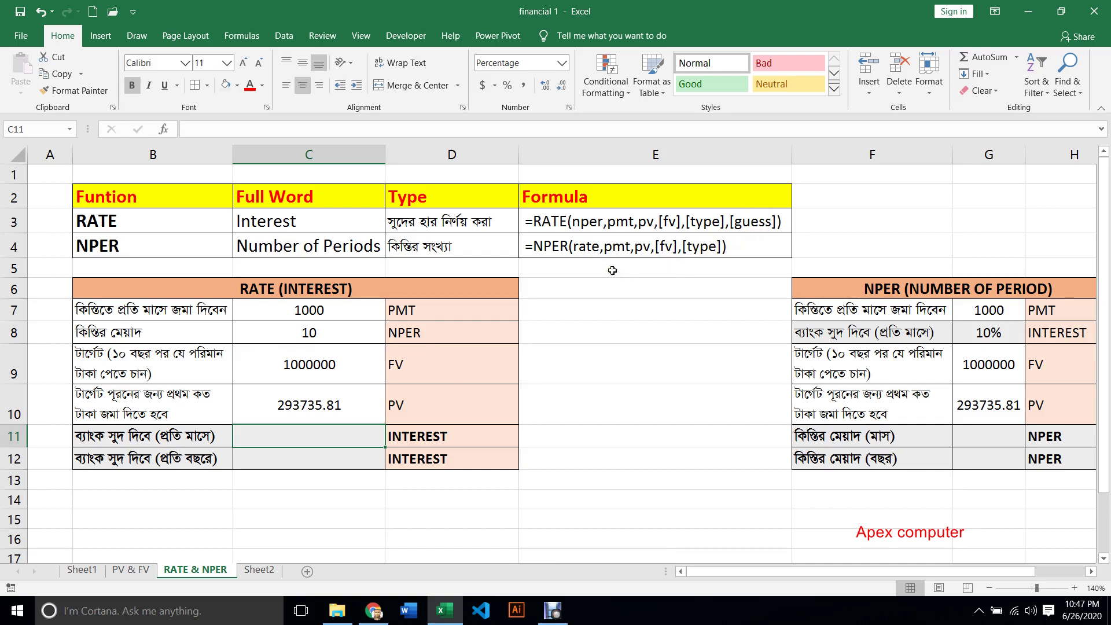
left_click_drag(396, 435, 439, 463)
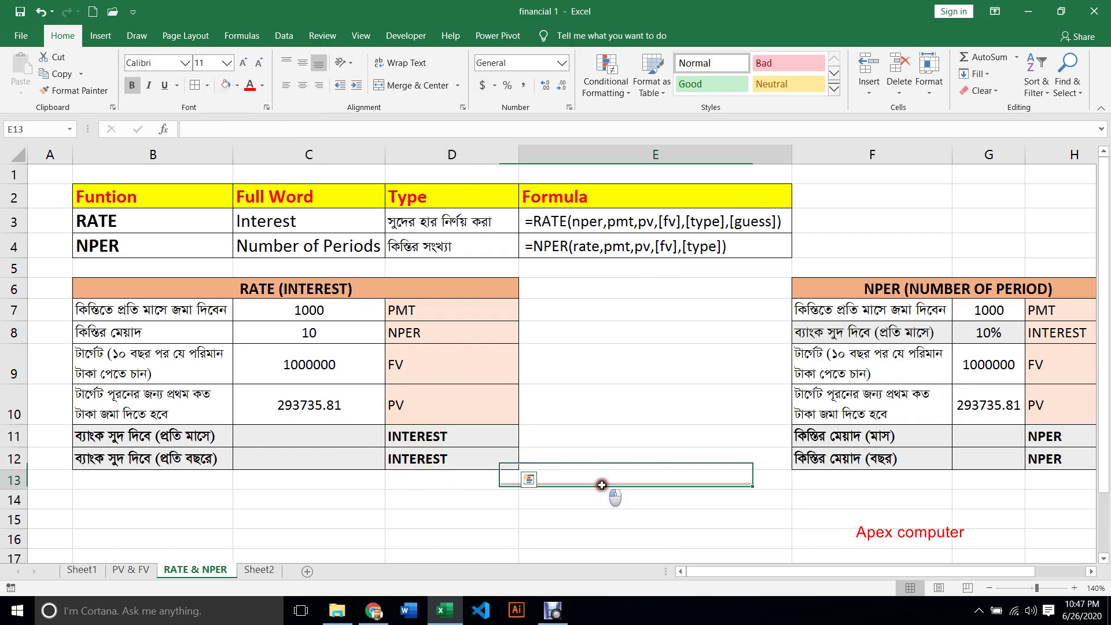
left_click(603, 483)
left_click(297, 431)
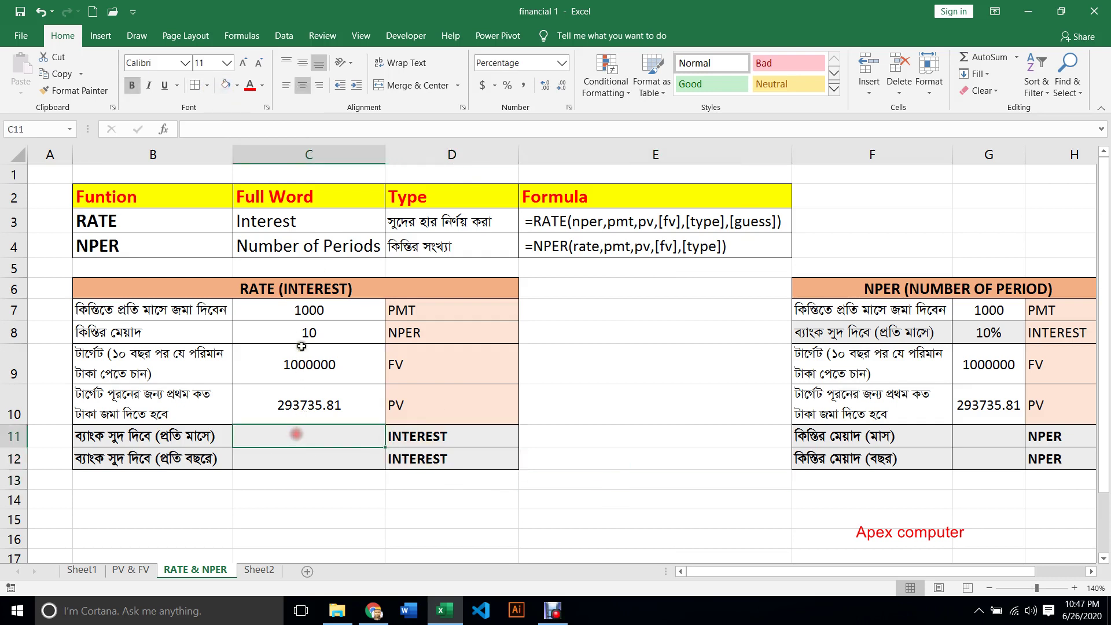
left_click(270, 290)
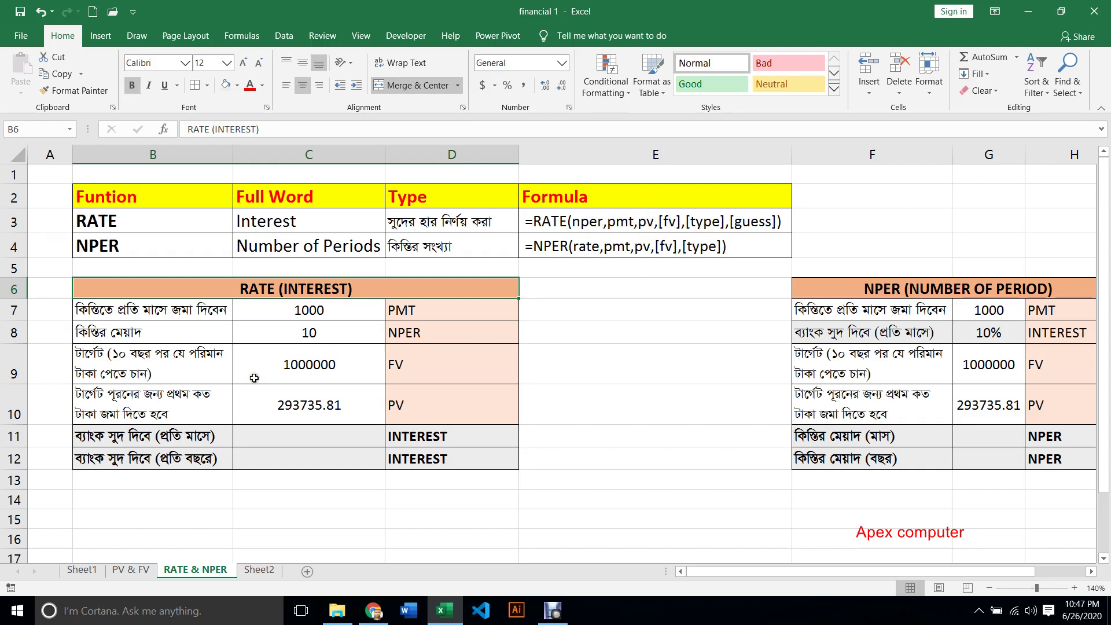
left_click_drag(392, 311, 399, 330)
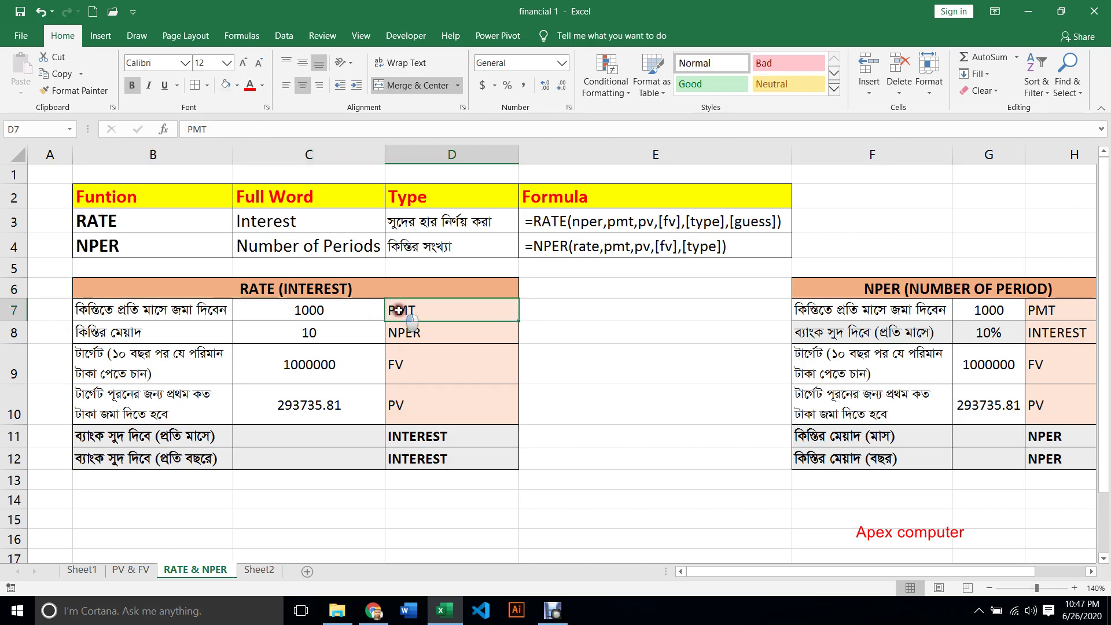
left_click(399, 333)
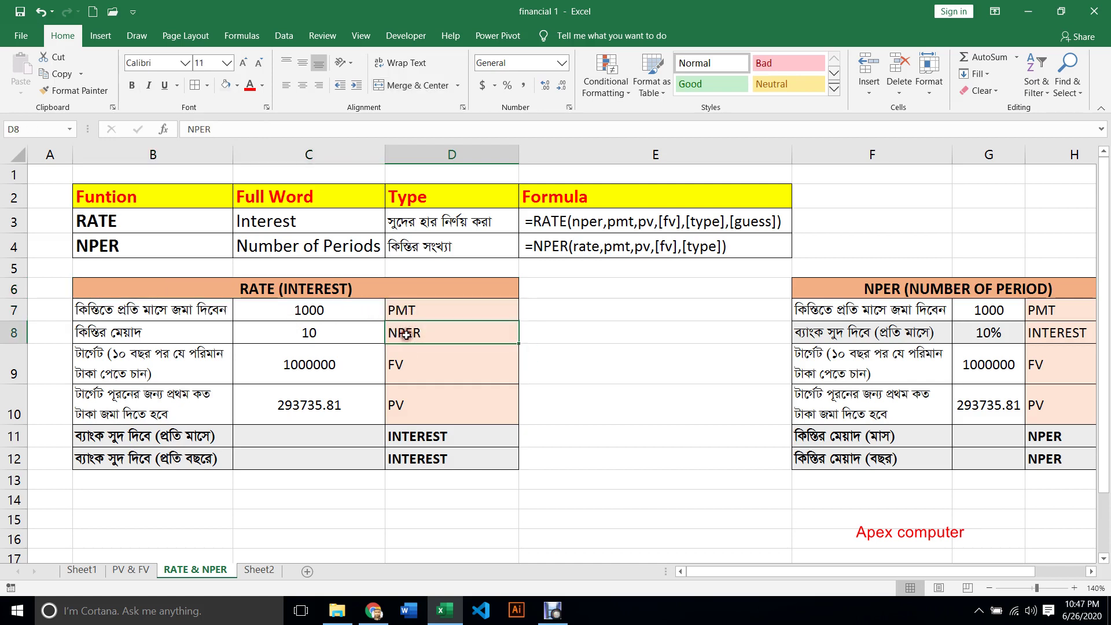
left_click(399, 366)
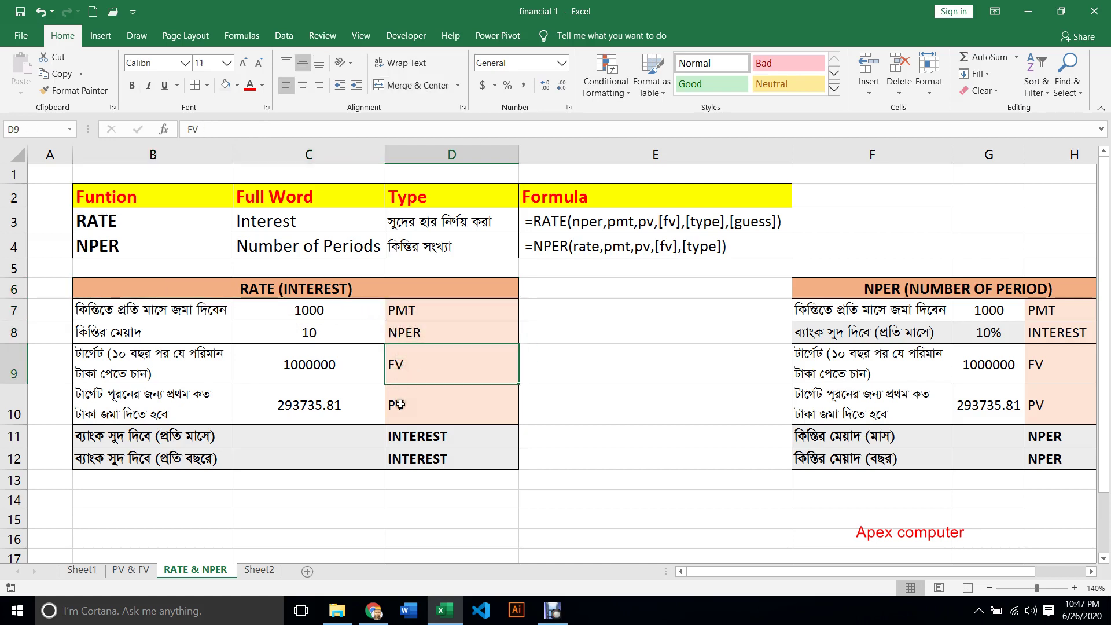
left_click(326, 379)
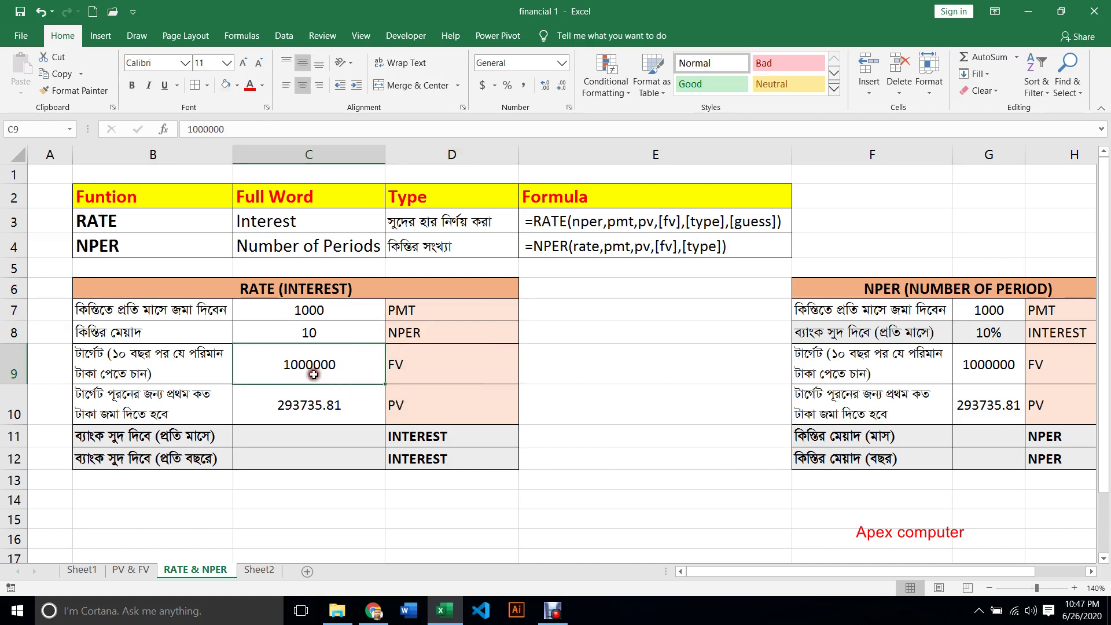
left_click(288, 442)
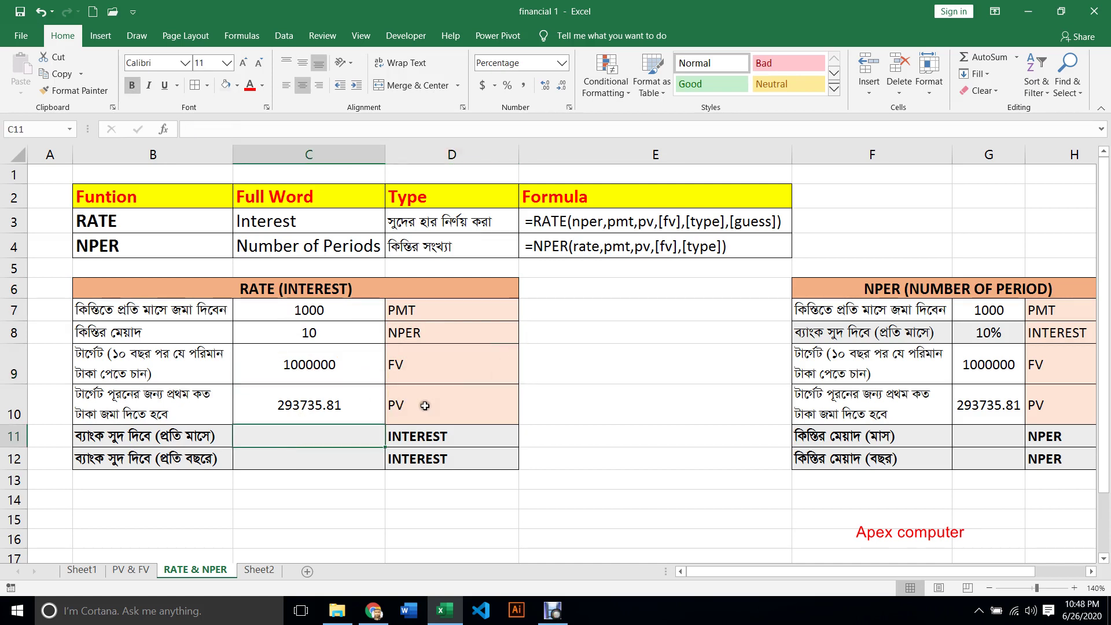
left_click(315, 311)
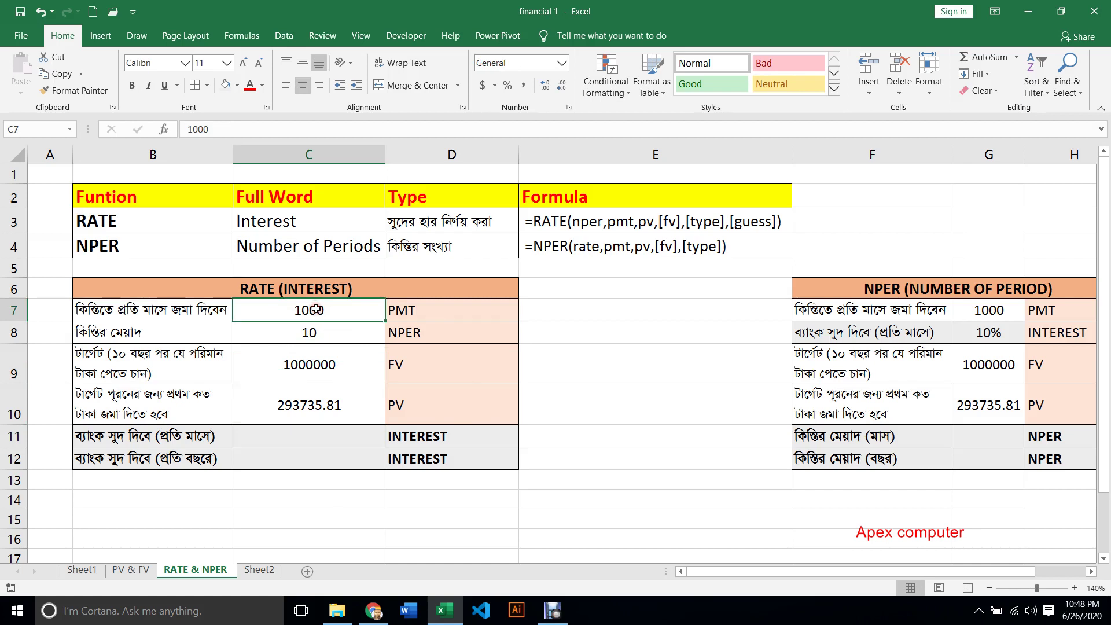
left_click(320, 331)
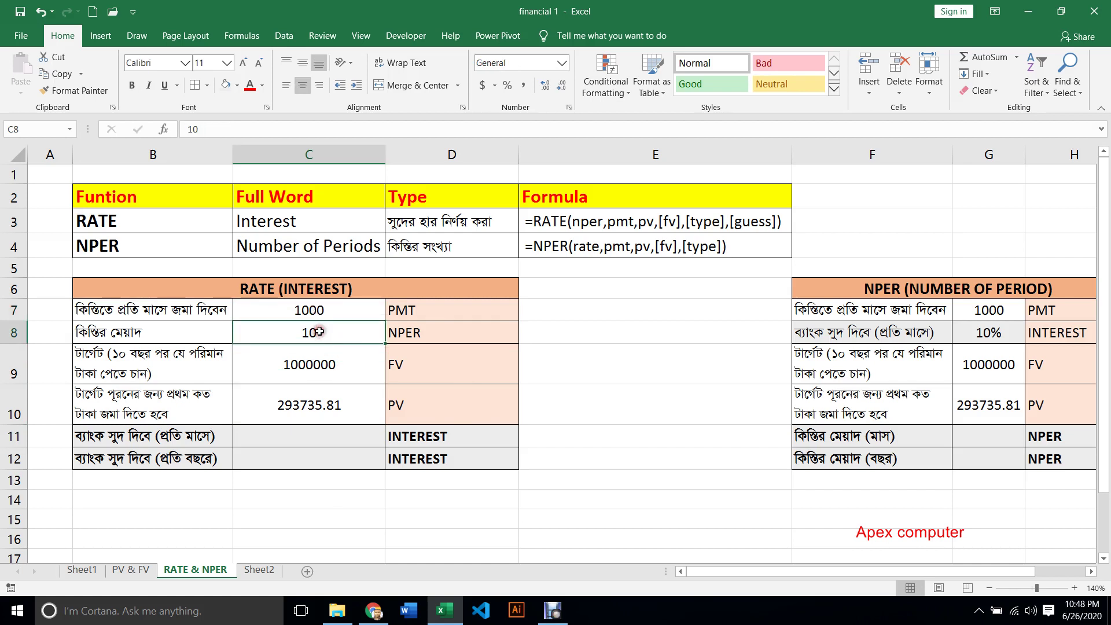
left_click(323, 365)
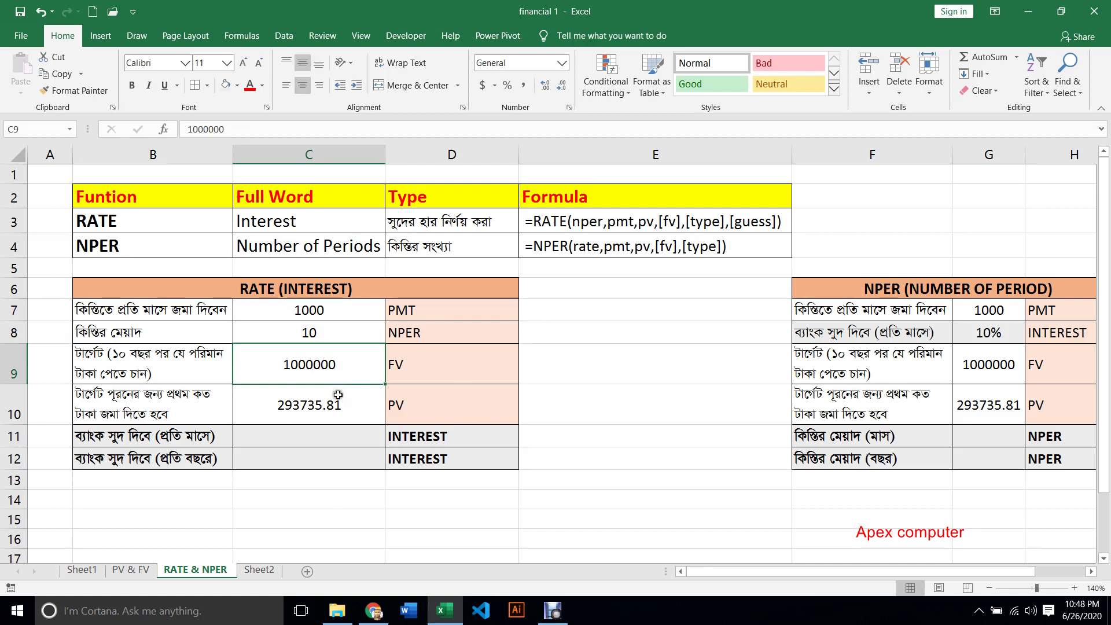
left_click(307, 408)
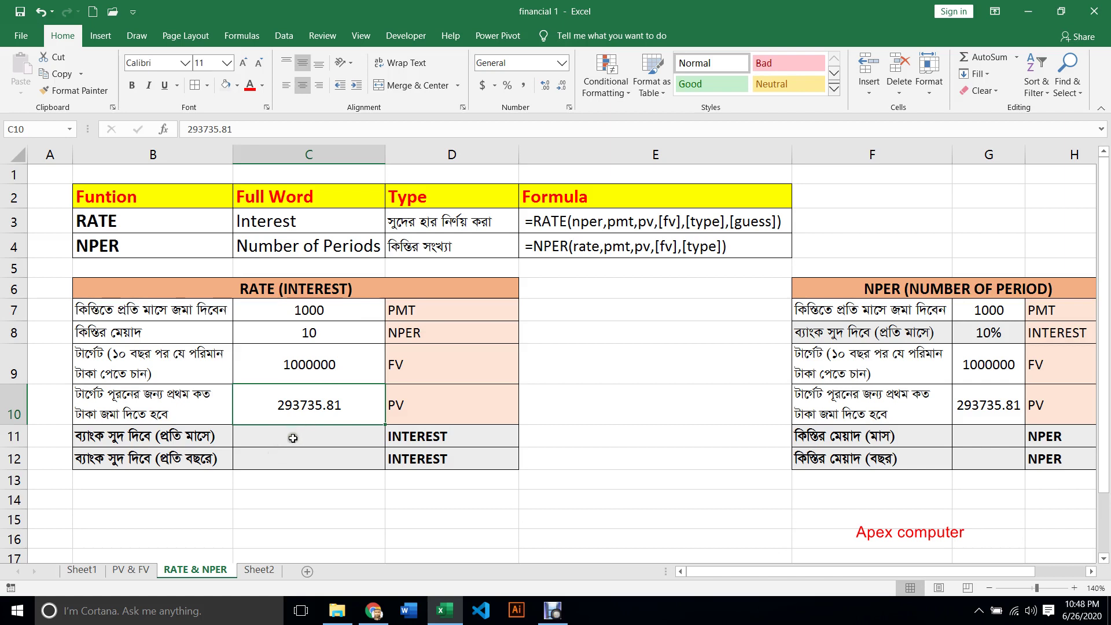
left_click(294, 437)
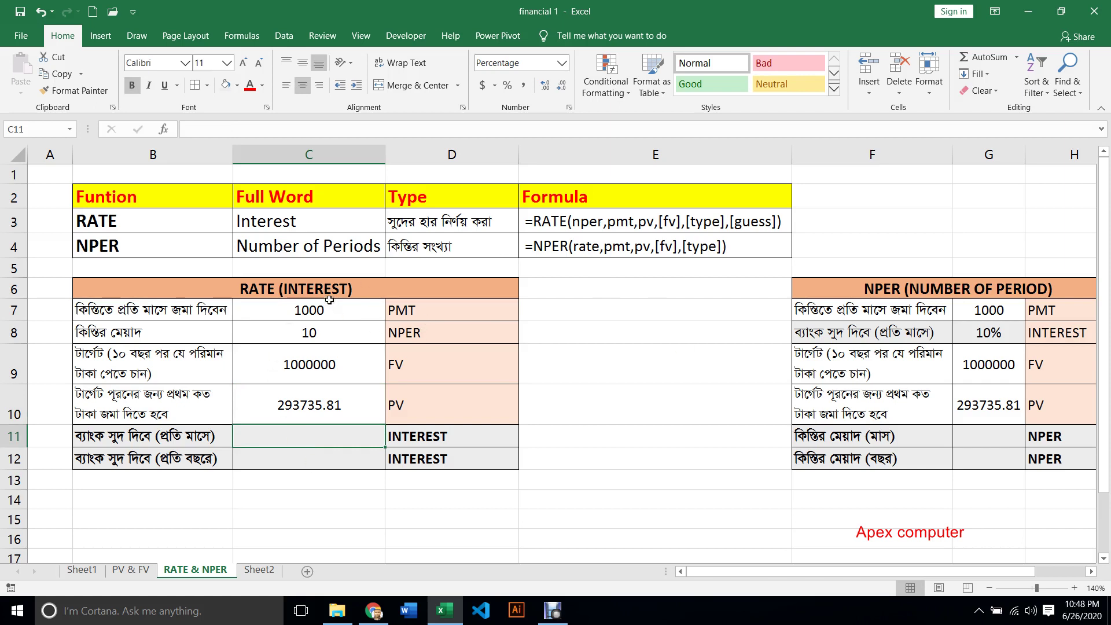
left_click_drag(310, 310, 307, 405)
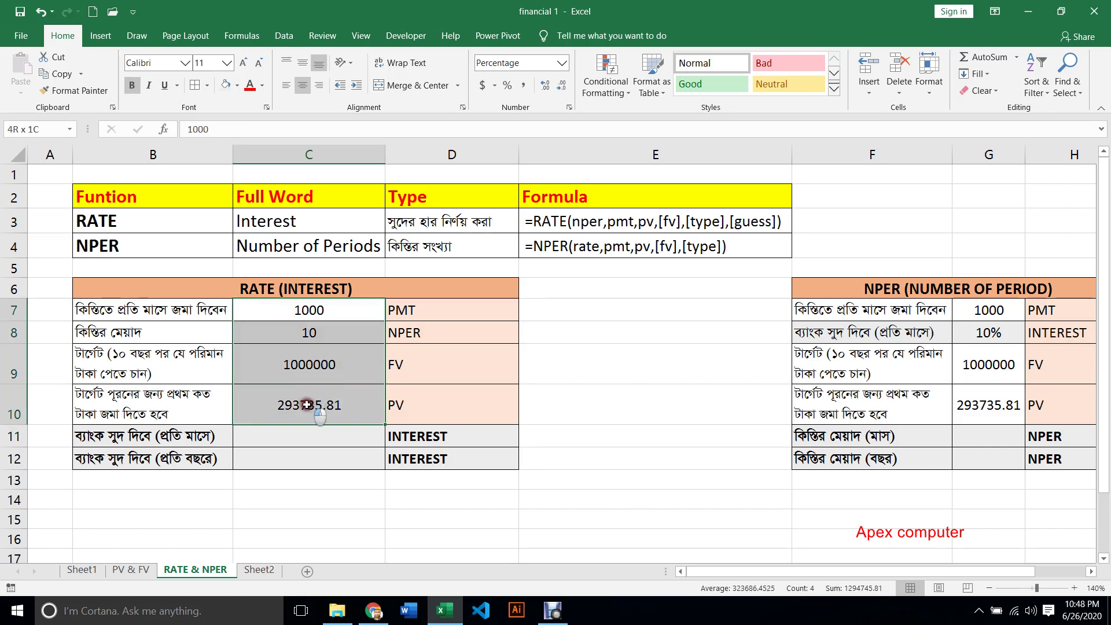
left_click_drag(311, 308, 311, 405)
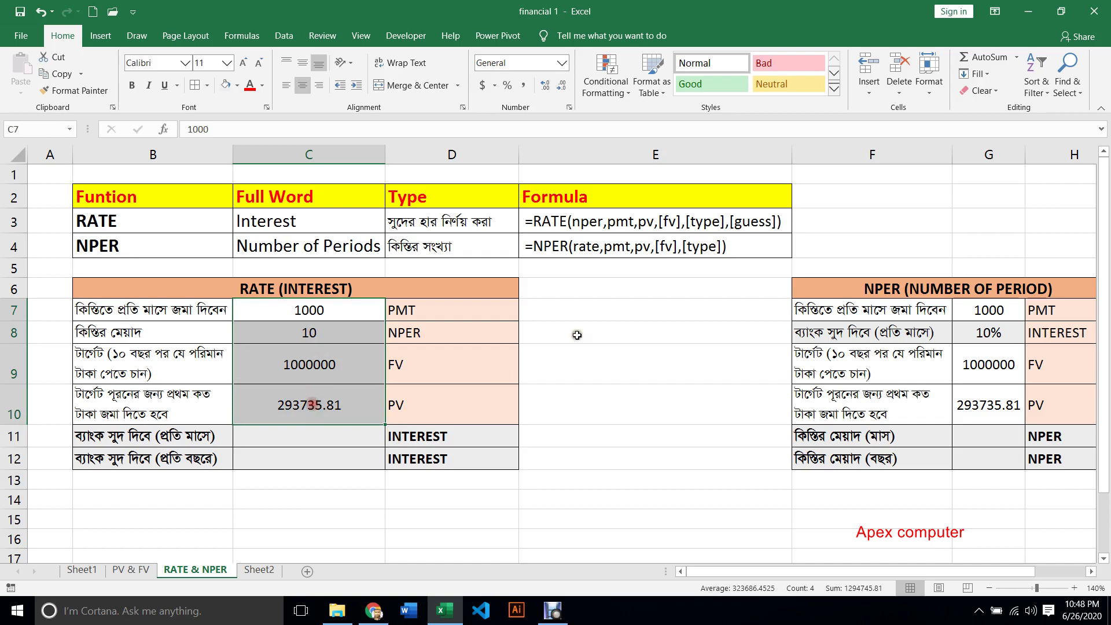
left_click(311, 436)
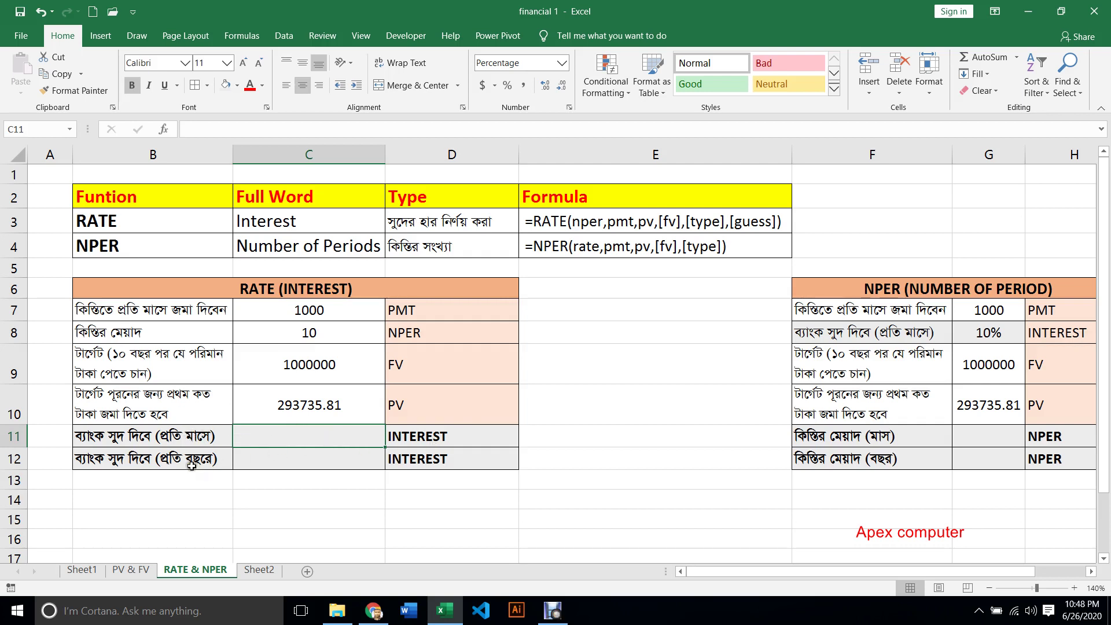
left_click(265, 460)
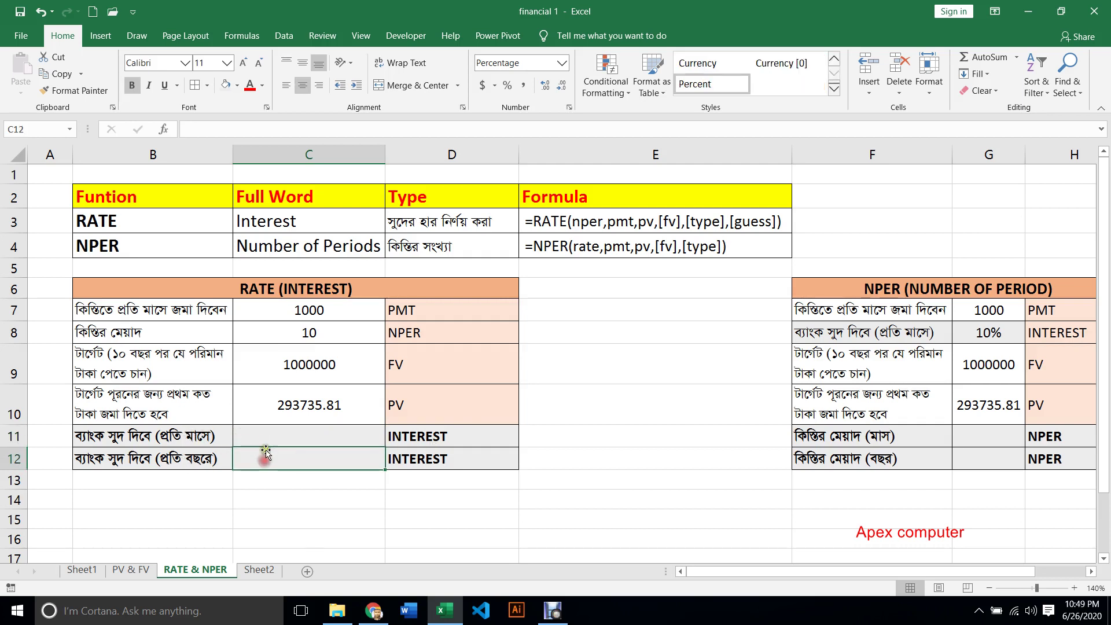
left_click(265, 437)
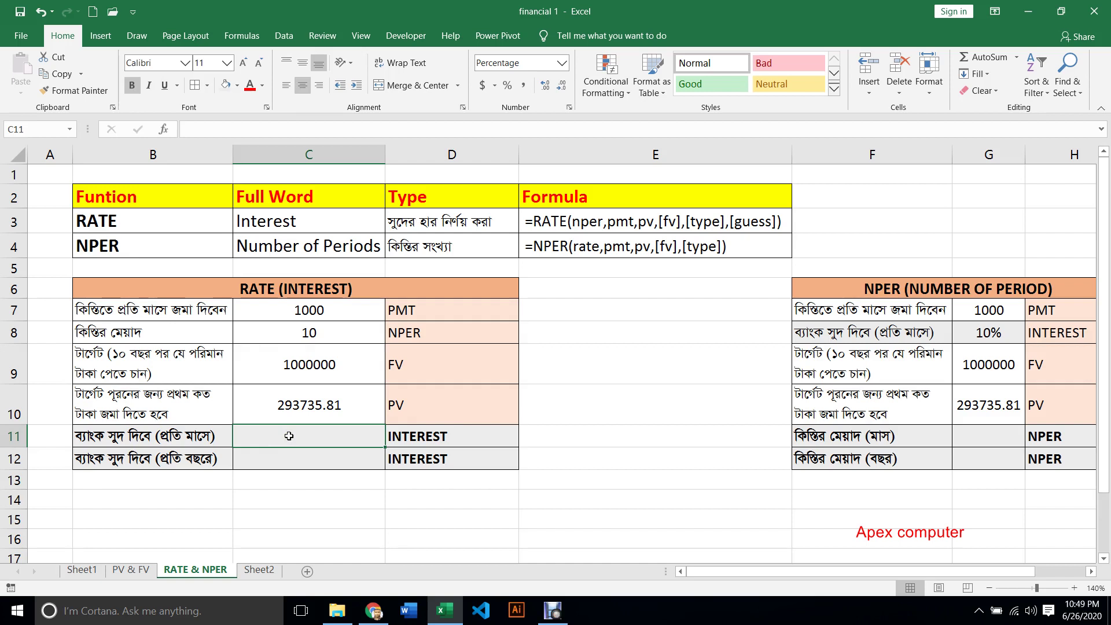
- Enter =RATE(C8*12,-C7,-C10,C9,0) in C11 to get 0.83% monthly interest
type("=RA")
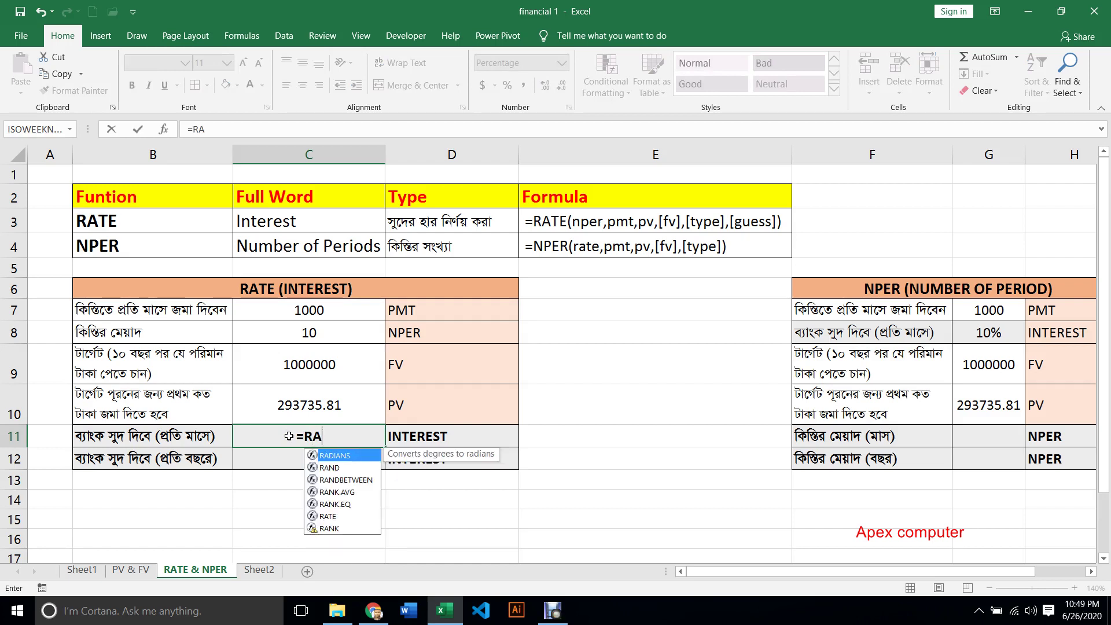
type("T")
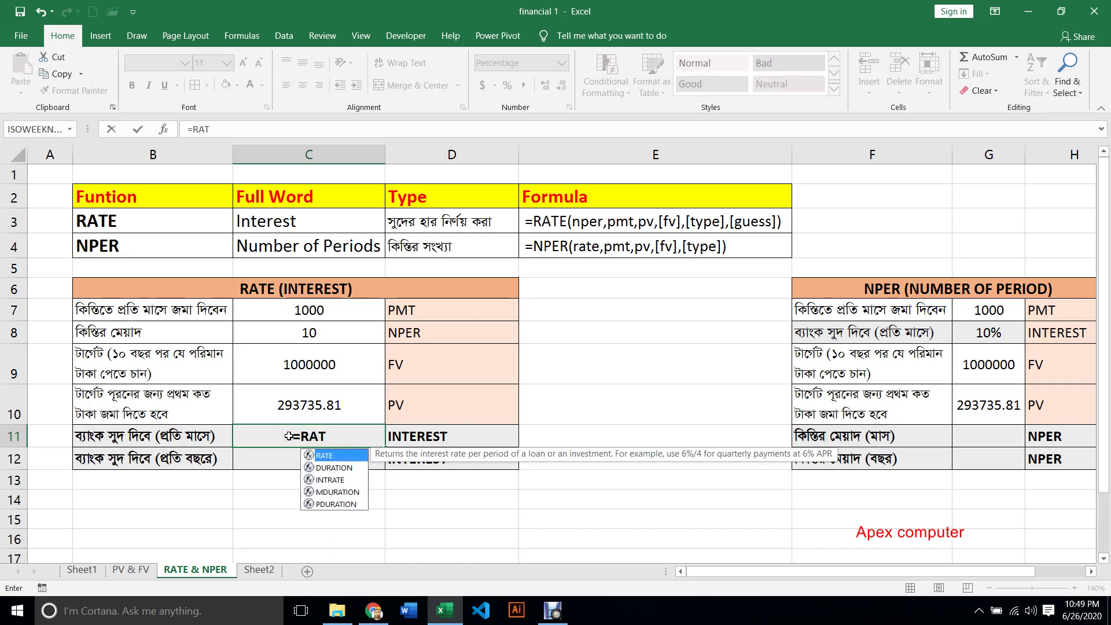
key("Tab")
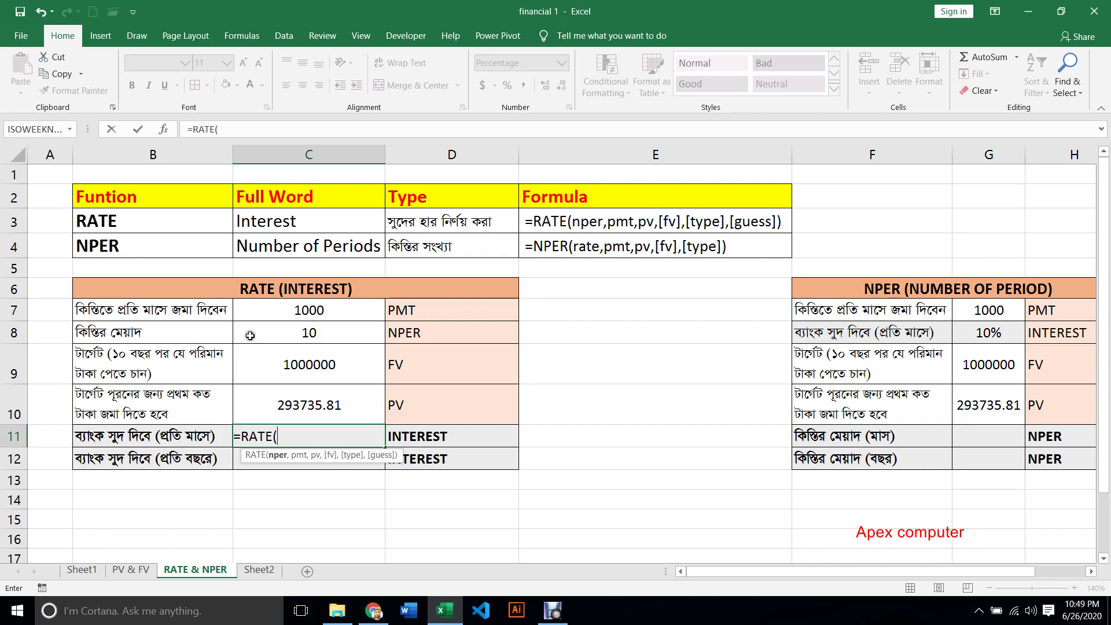
left_click(307, 332)
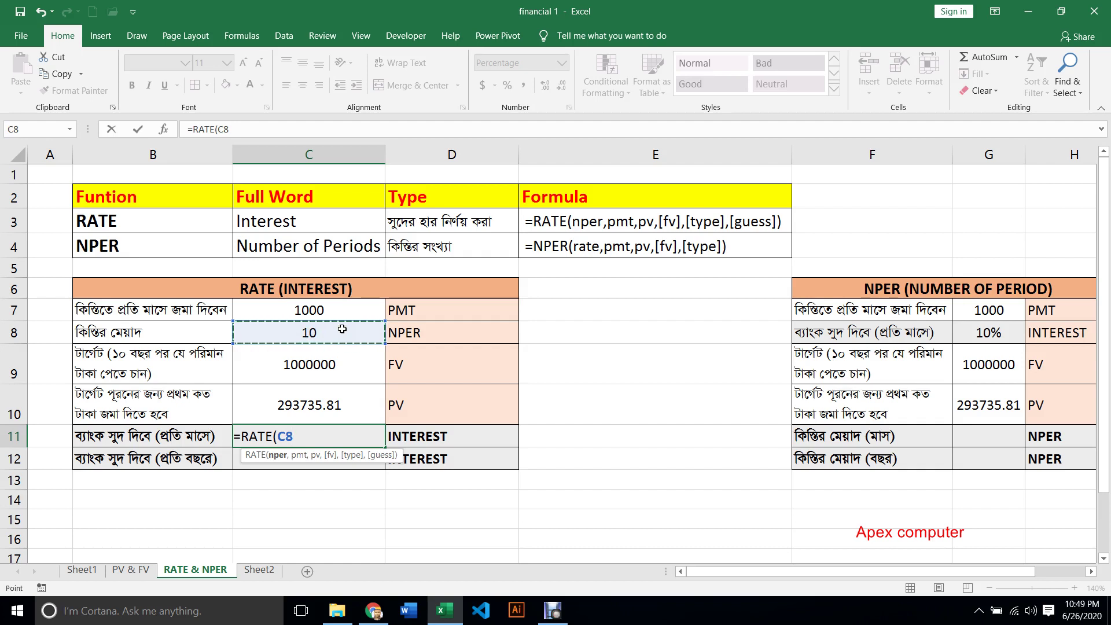
type("*")
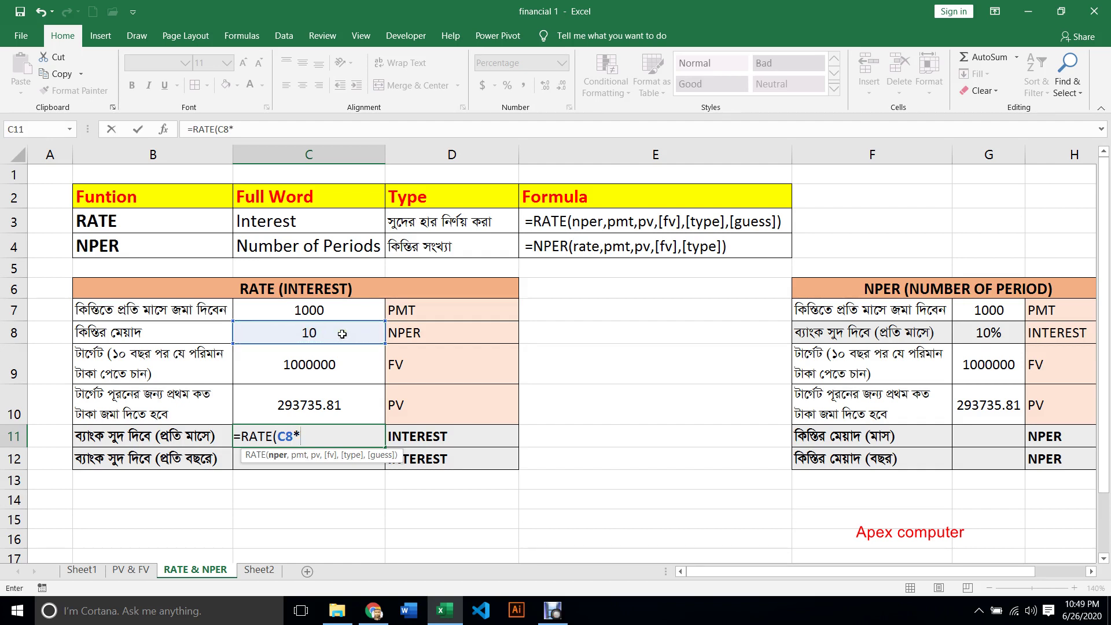
type("12,-")
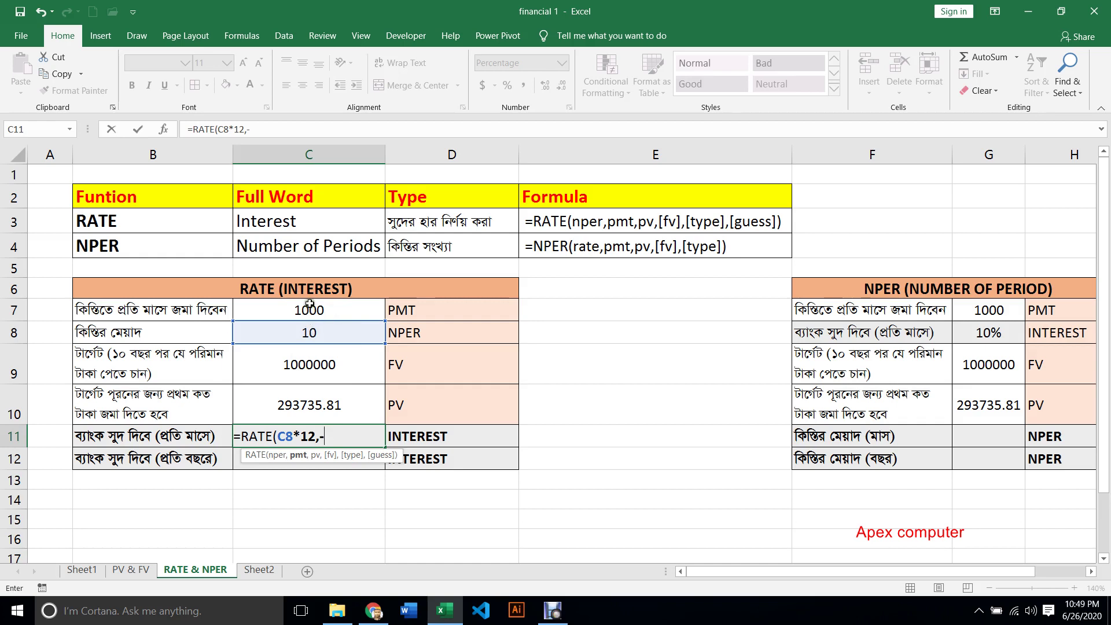
left_click(310, 311)
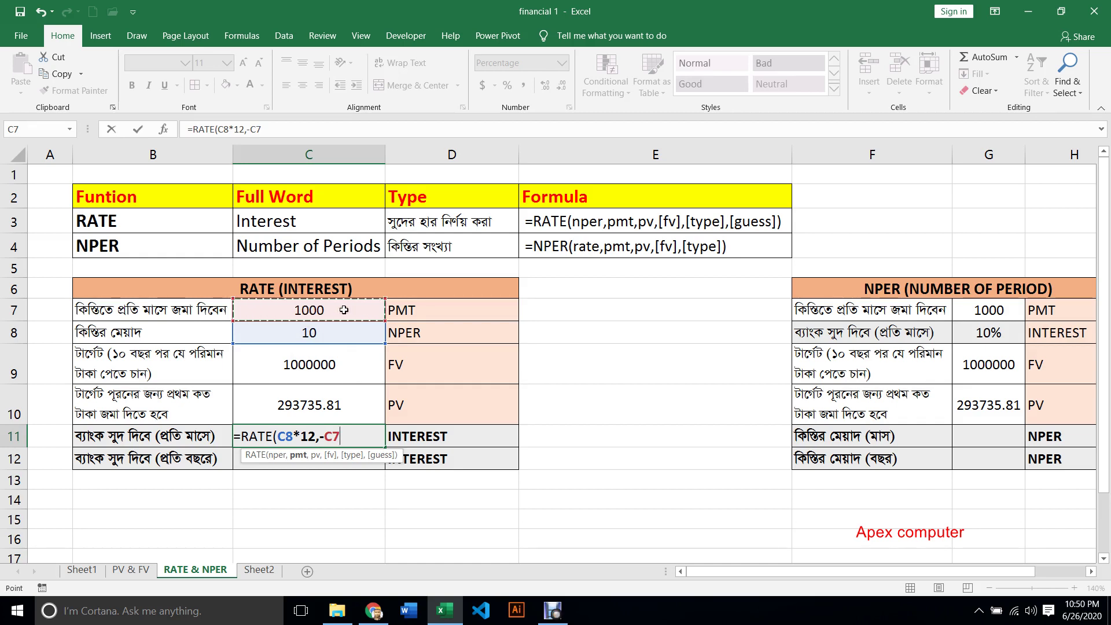
type(",-")
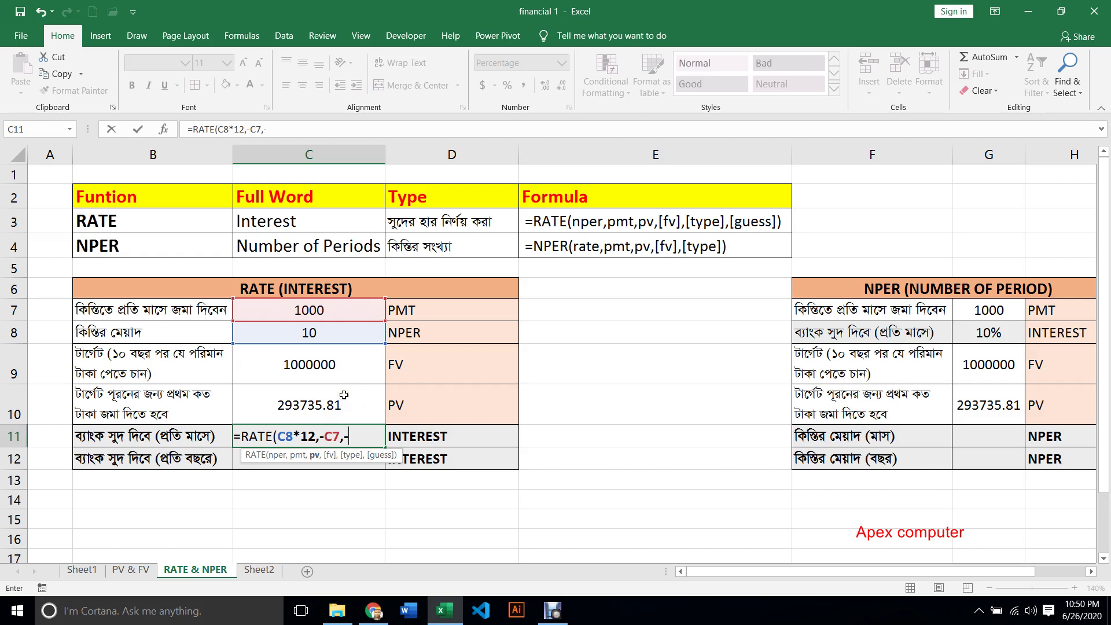
left_click(324, 399)
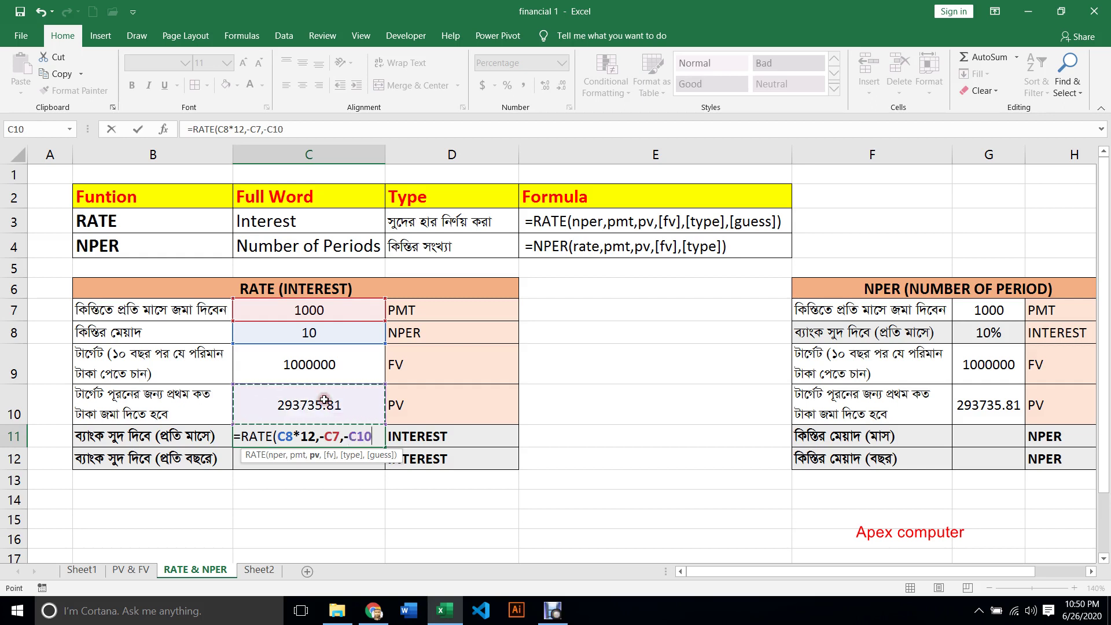
type(",")
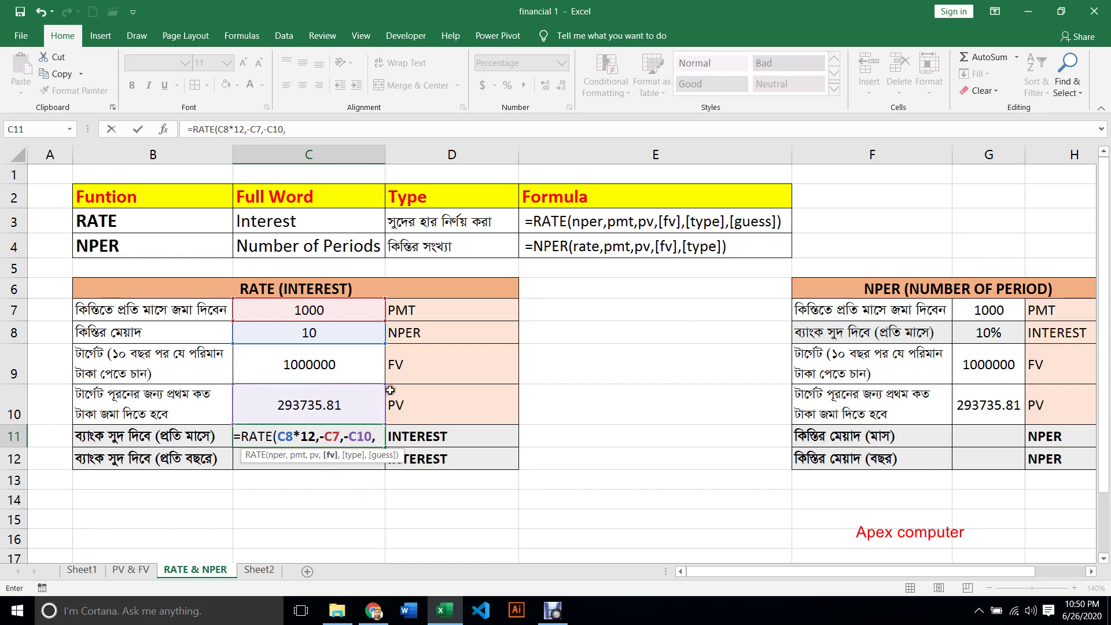
left_click(312, 365)
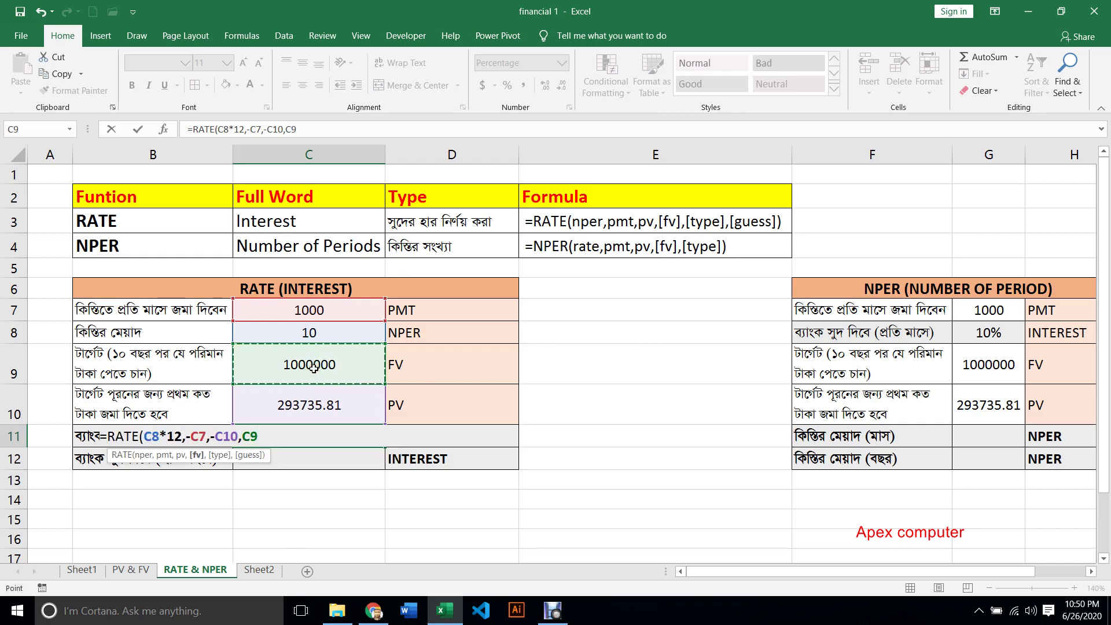
type(",")
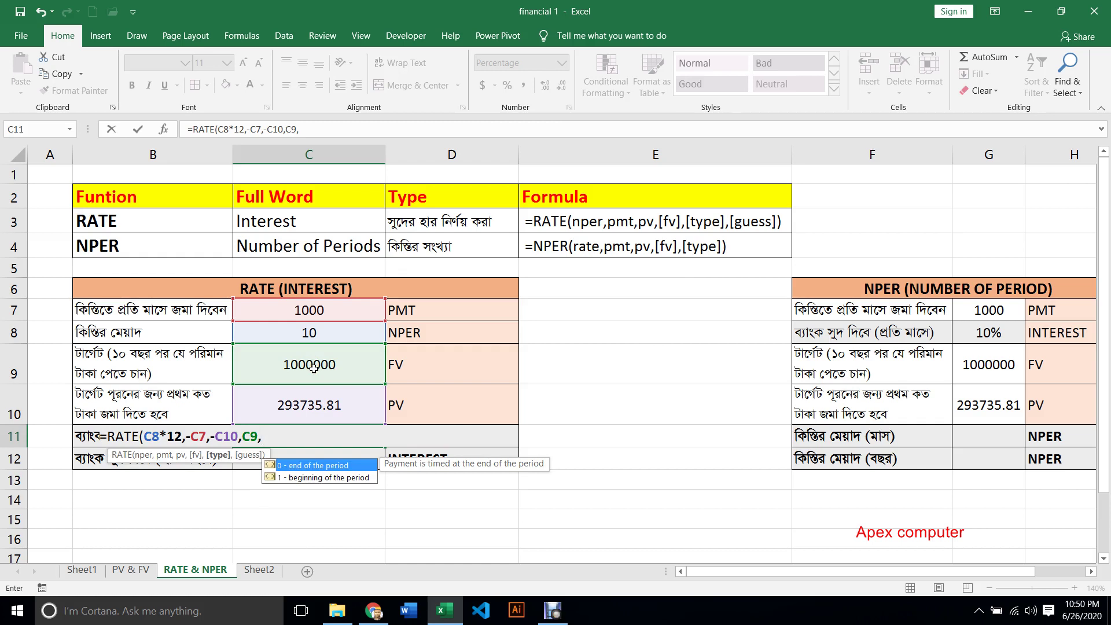
type("0")
type(",")
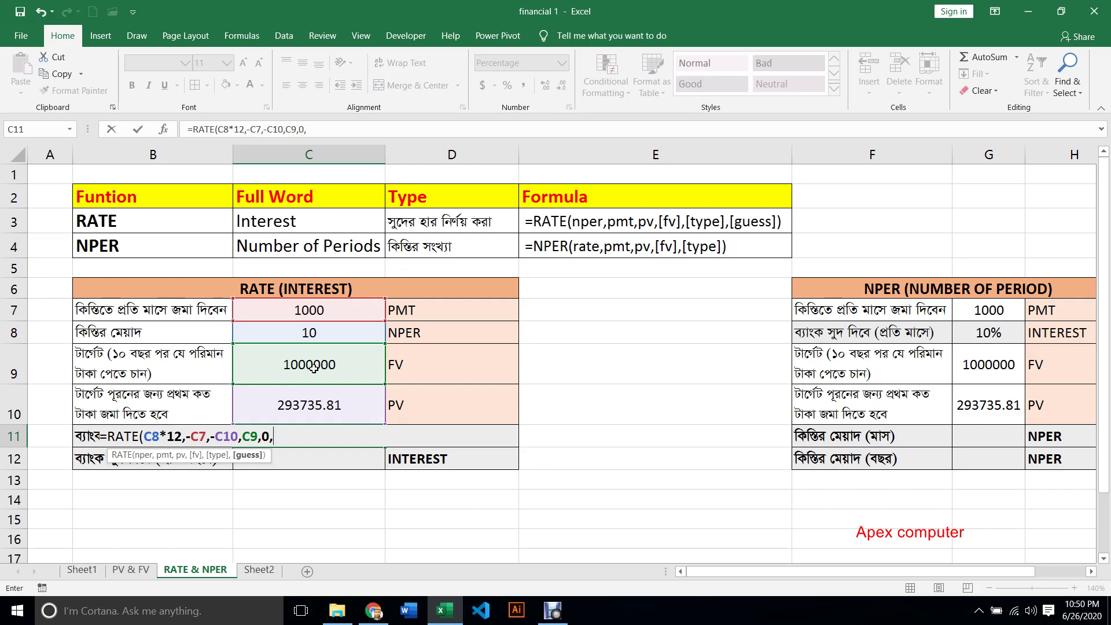
key("BackSpace")
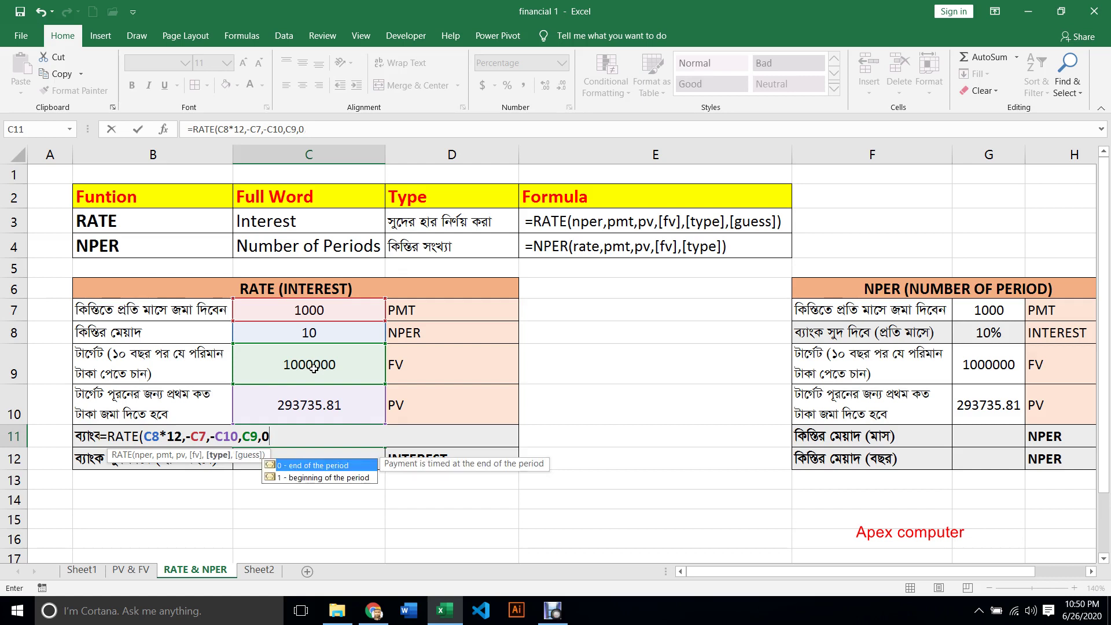
key("Return")
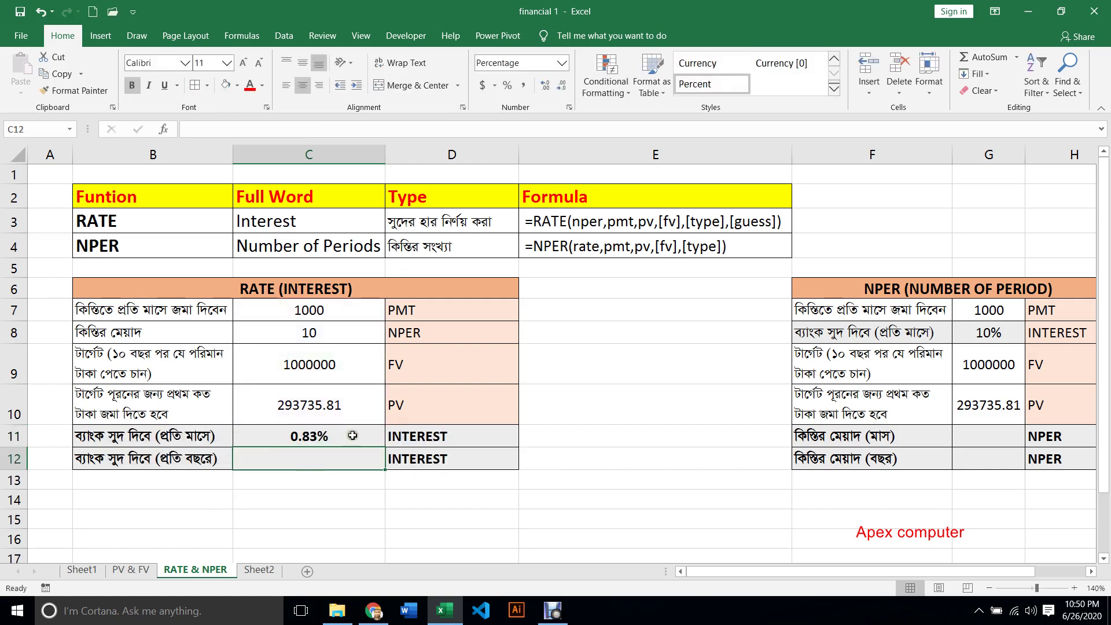
left_click(320, 434)
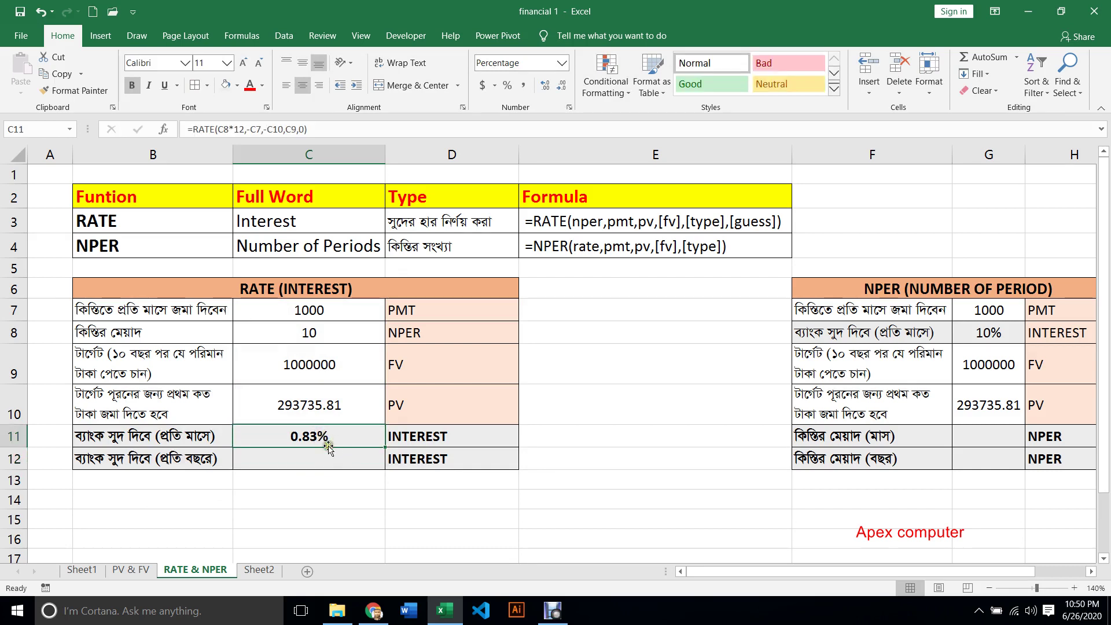
left_click(562, 86)
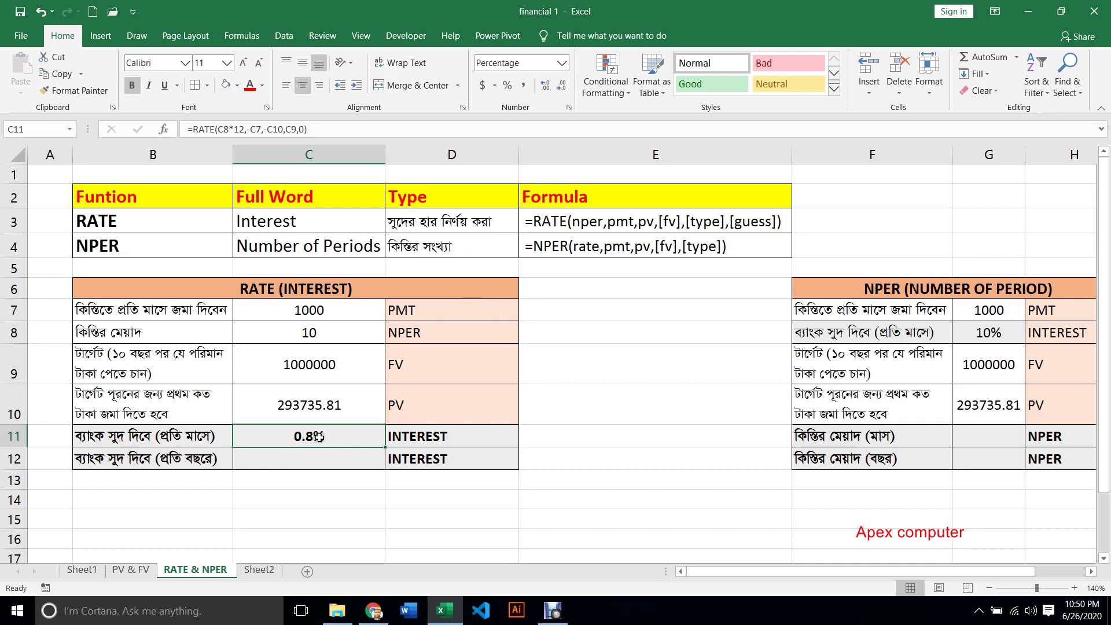
left_click(547, 85)
left_click(317, 457)
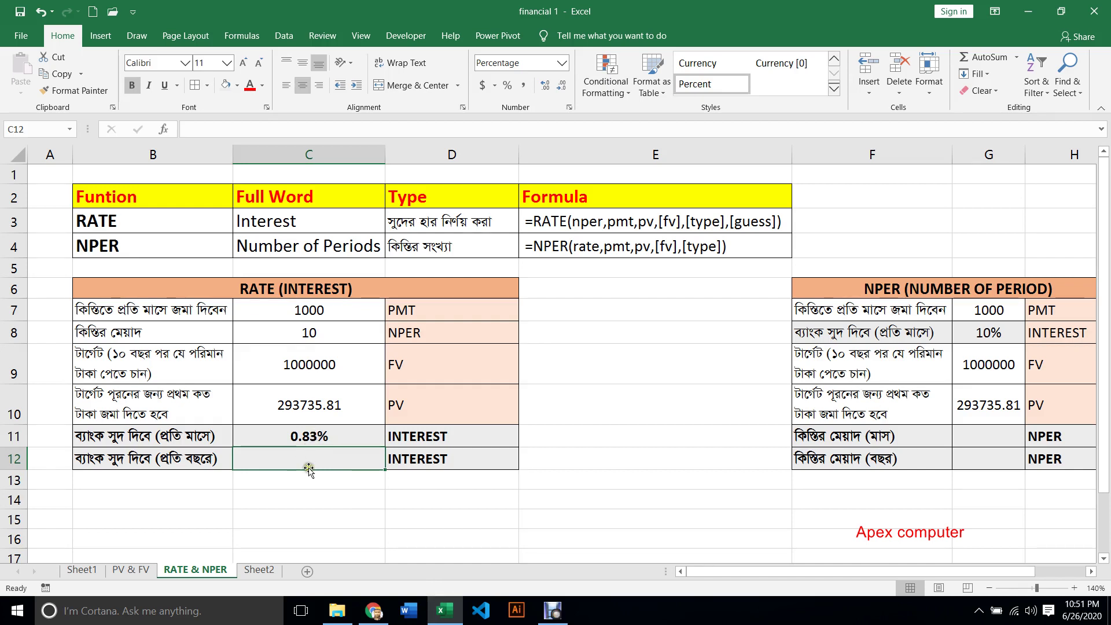
- Enter =C11*12 in C12, correcting the mistaken division, to show 10% yearly interest
type("=")
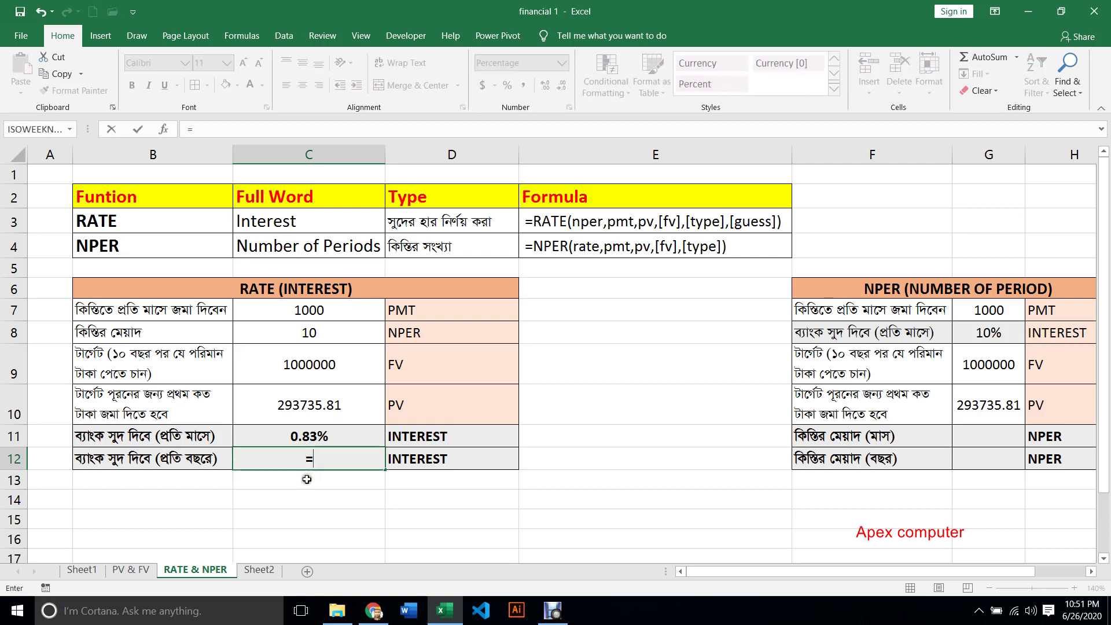
left_click(315, 433)
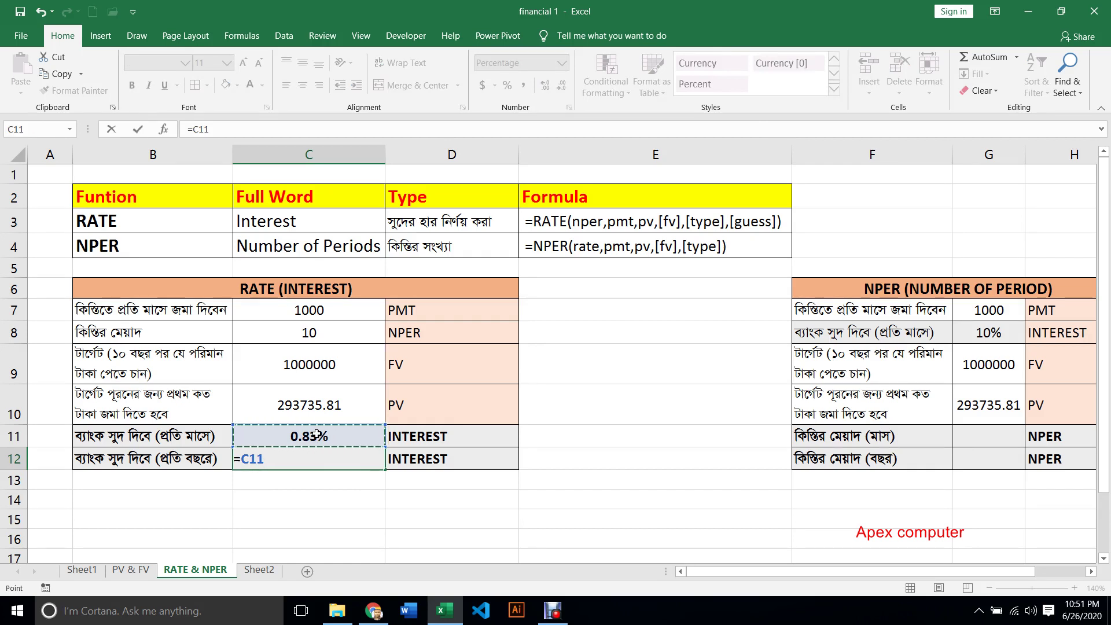
type("*")
type("12")
key("Return")
key("Up")
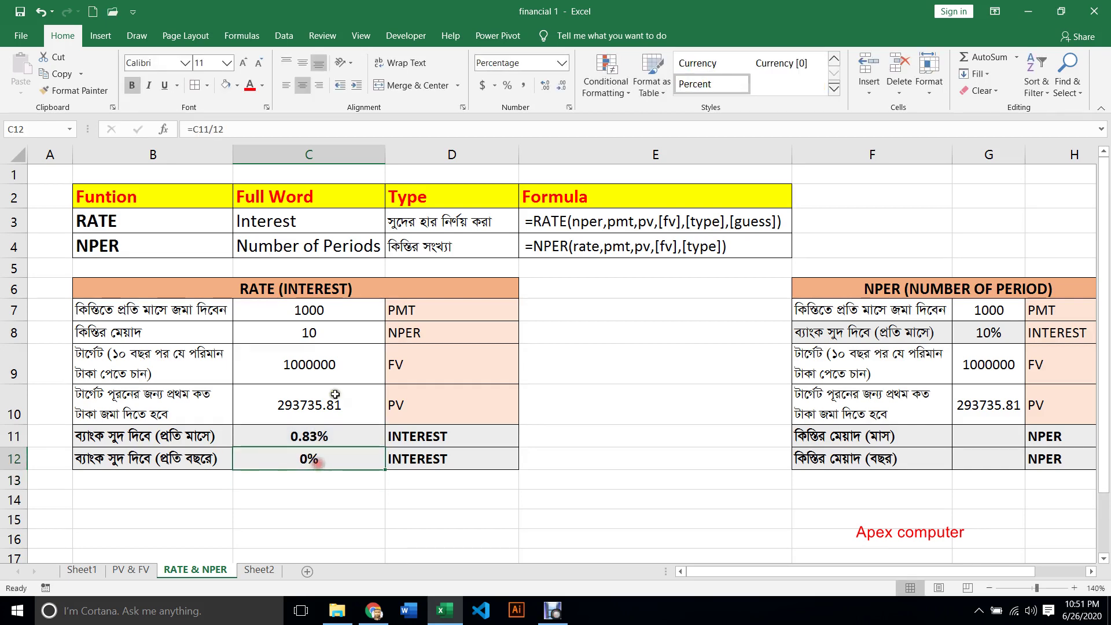
left_click(213, 129)
key("BackSpace")
type("*")
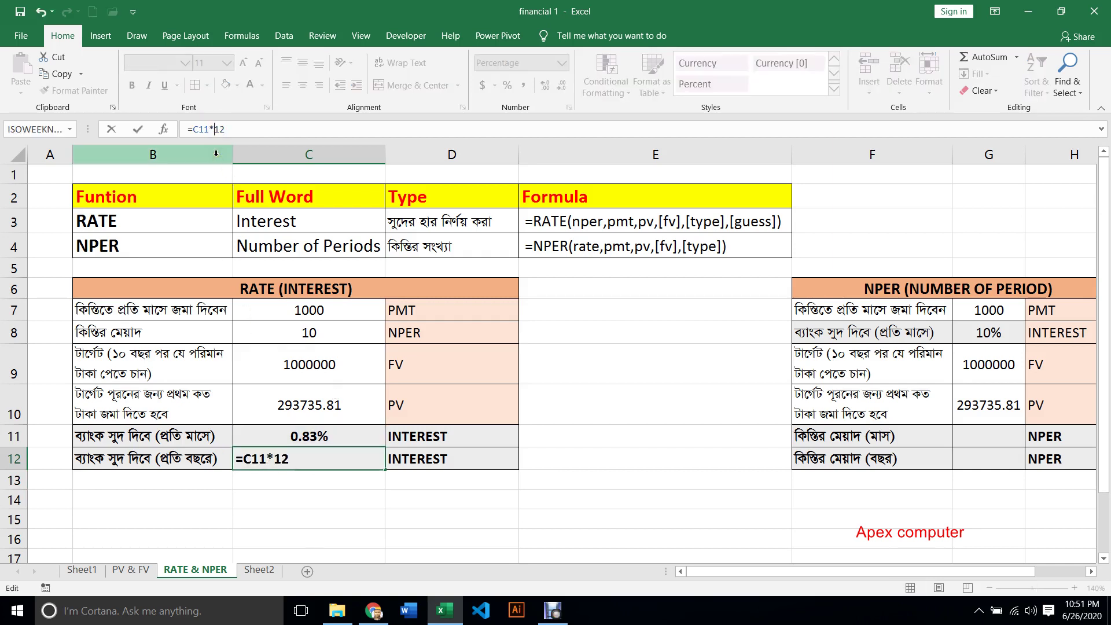
key("Return")
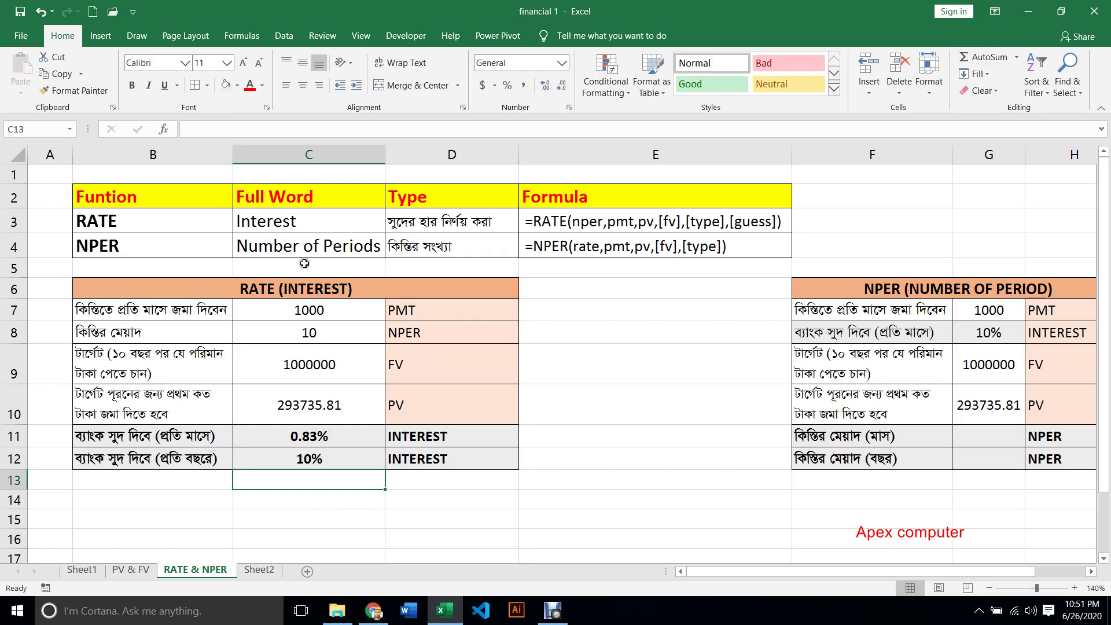
left_click(319, 459)
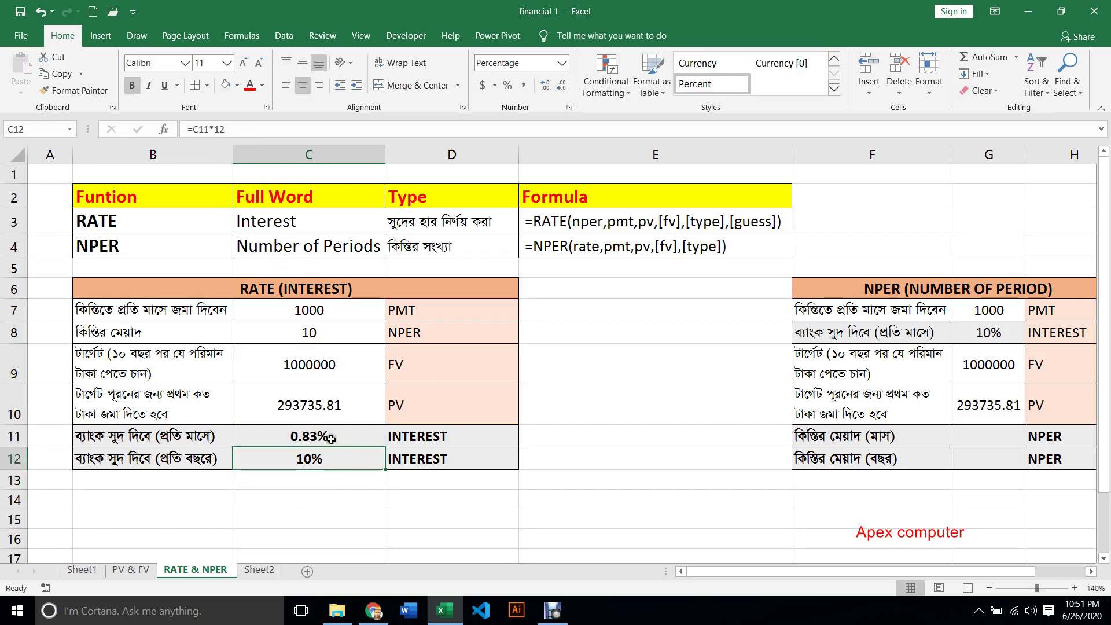
- Enter =RATE(C8,-C7,-C10,C9,0)*12 in C12, giving 154% yearly interest
type("=")
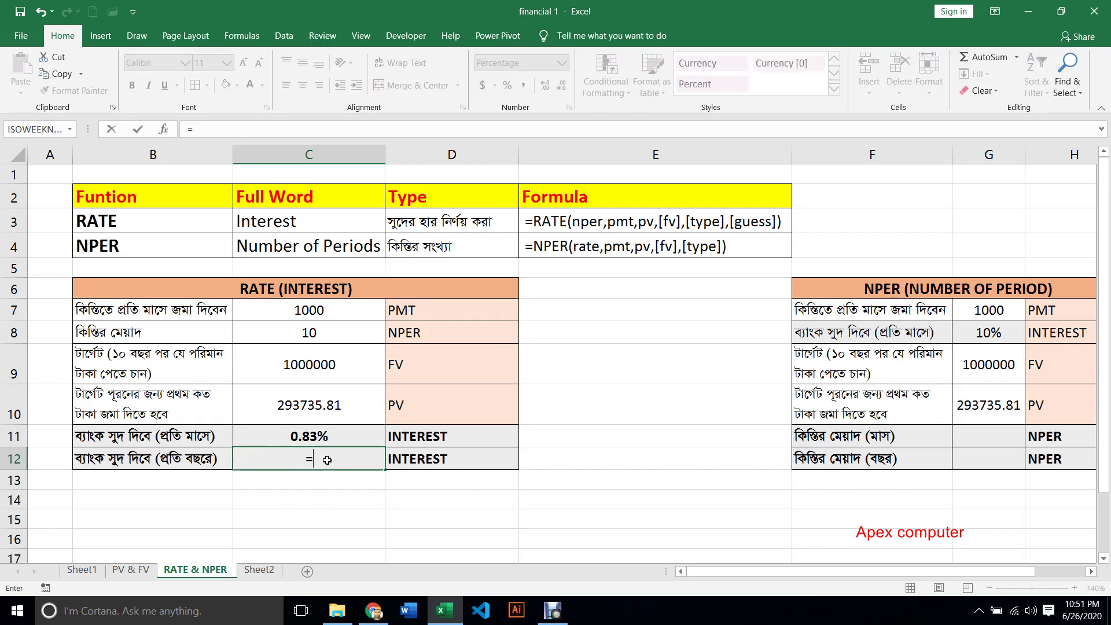
type("RA")
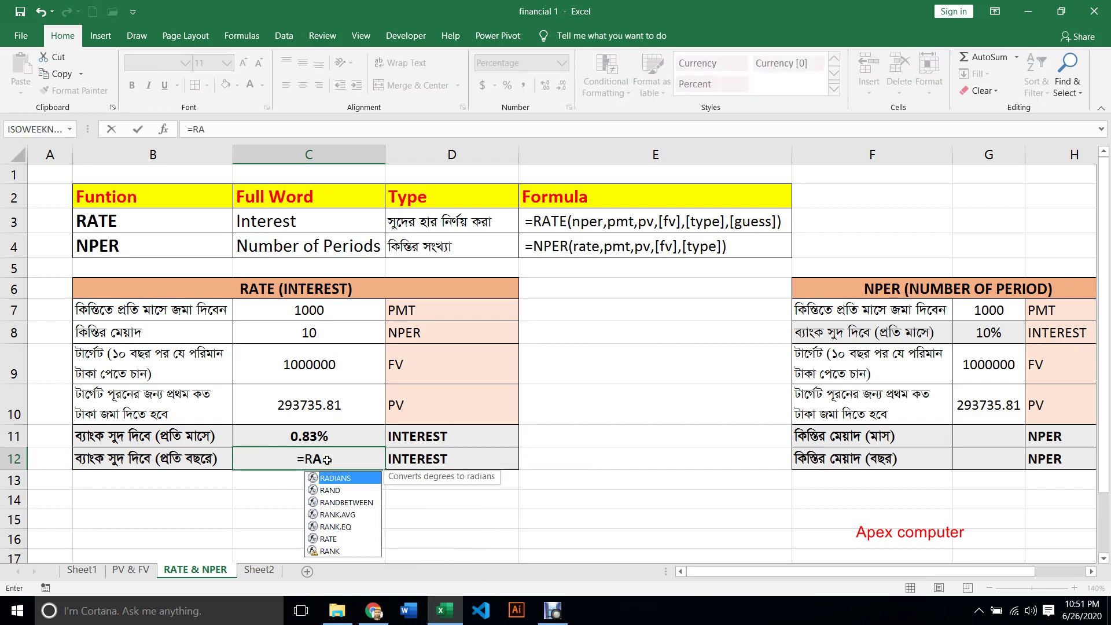
type("T")
key("Tab")
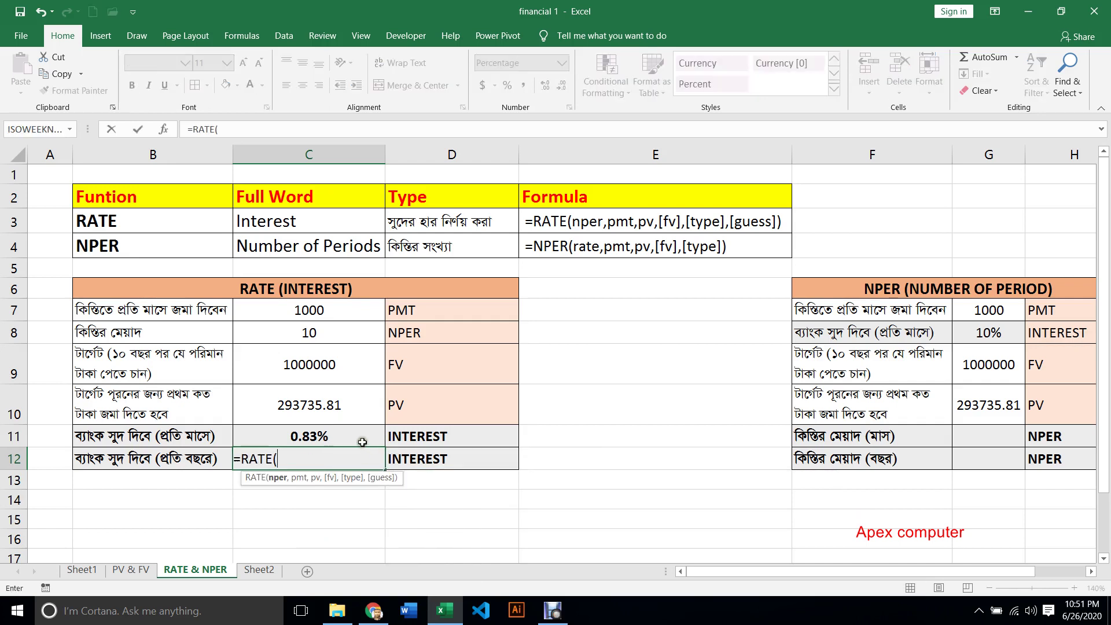
left_click(320, 335)
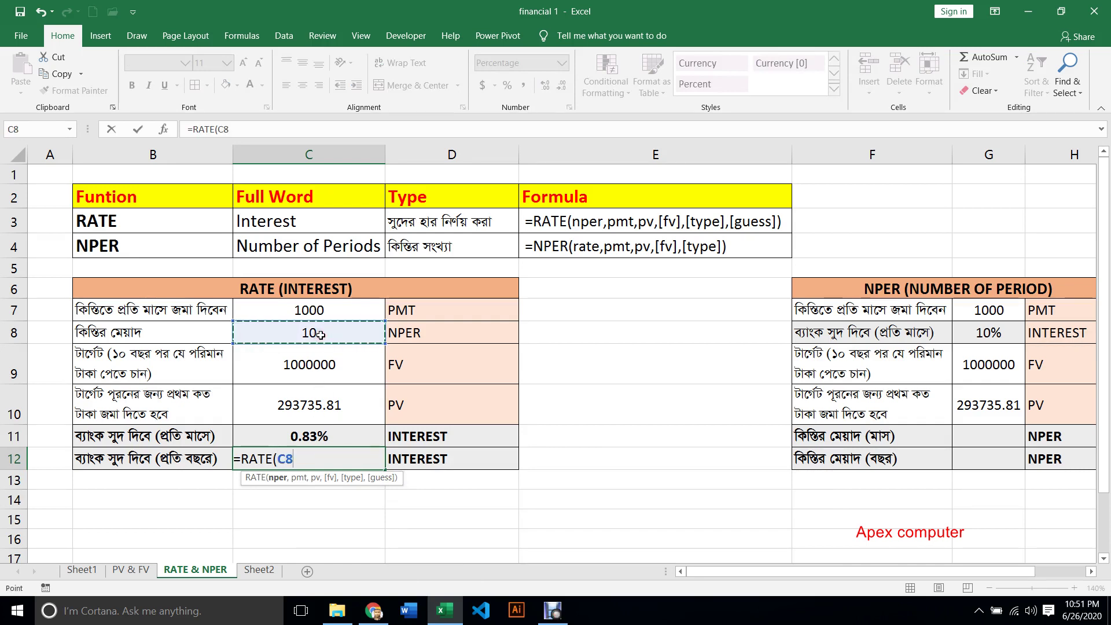
type("*")
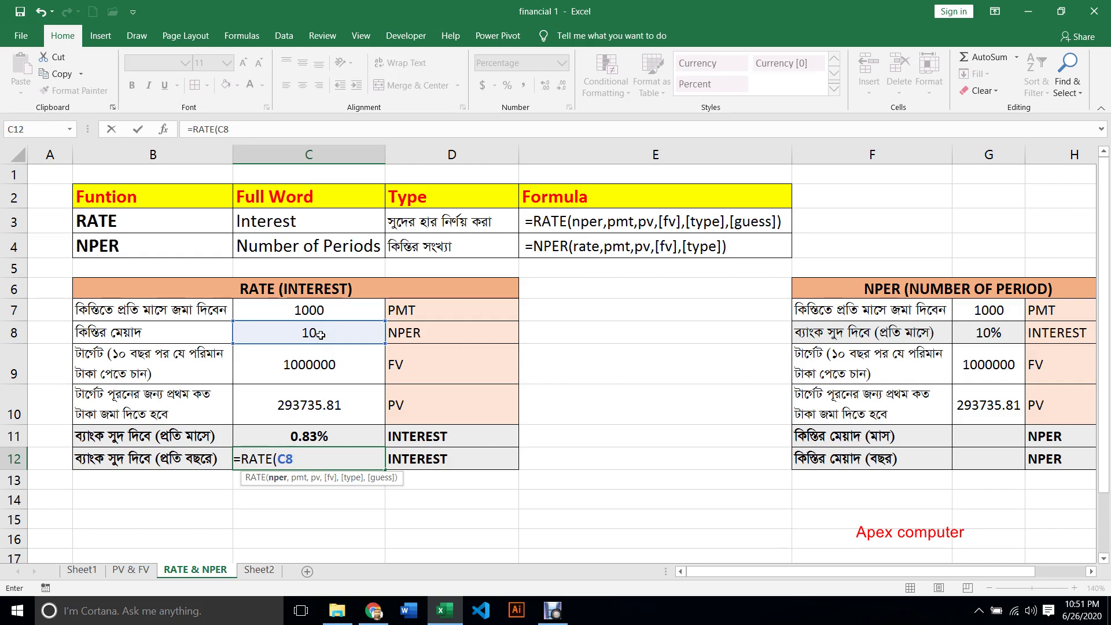
type(",-")
left_click(354, 311)
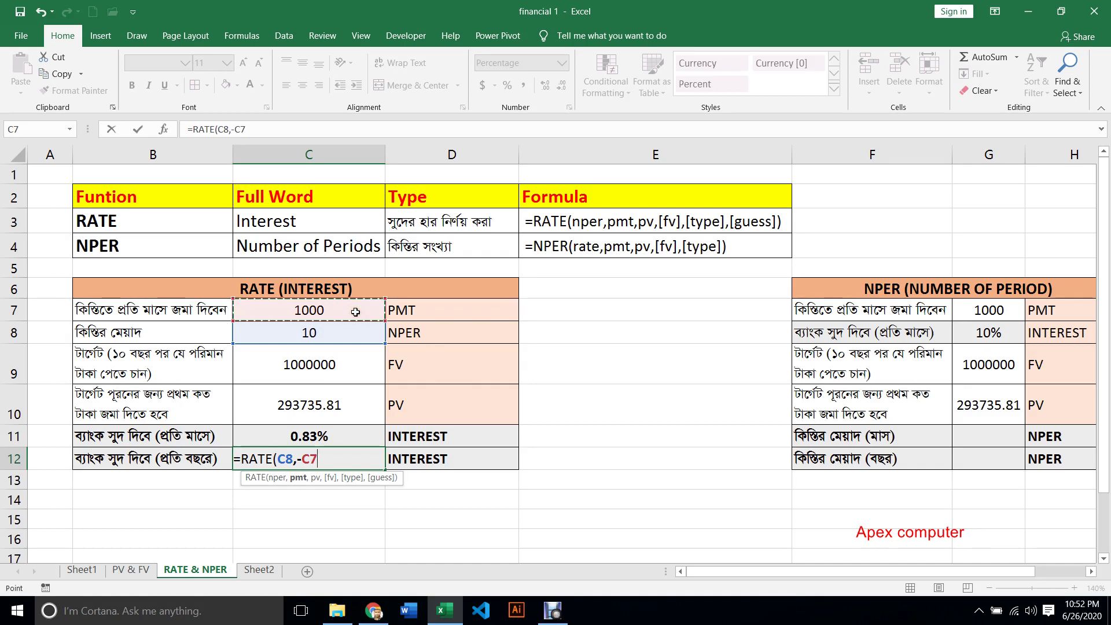
type(",-")
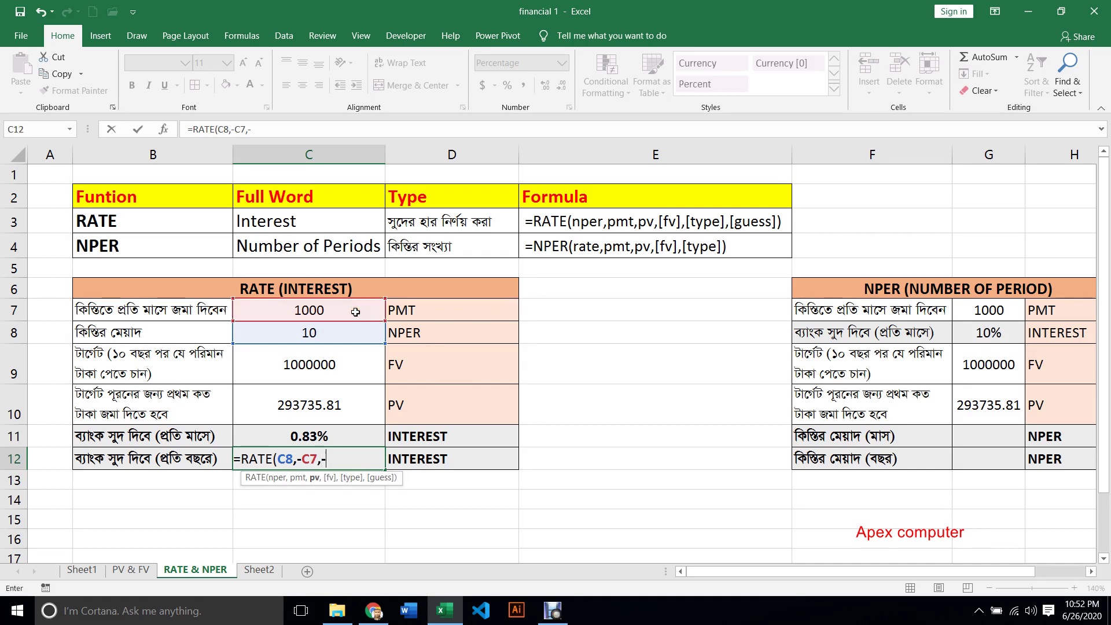
left_click(324, 402)
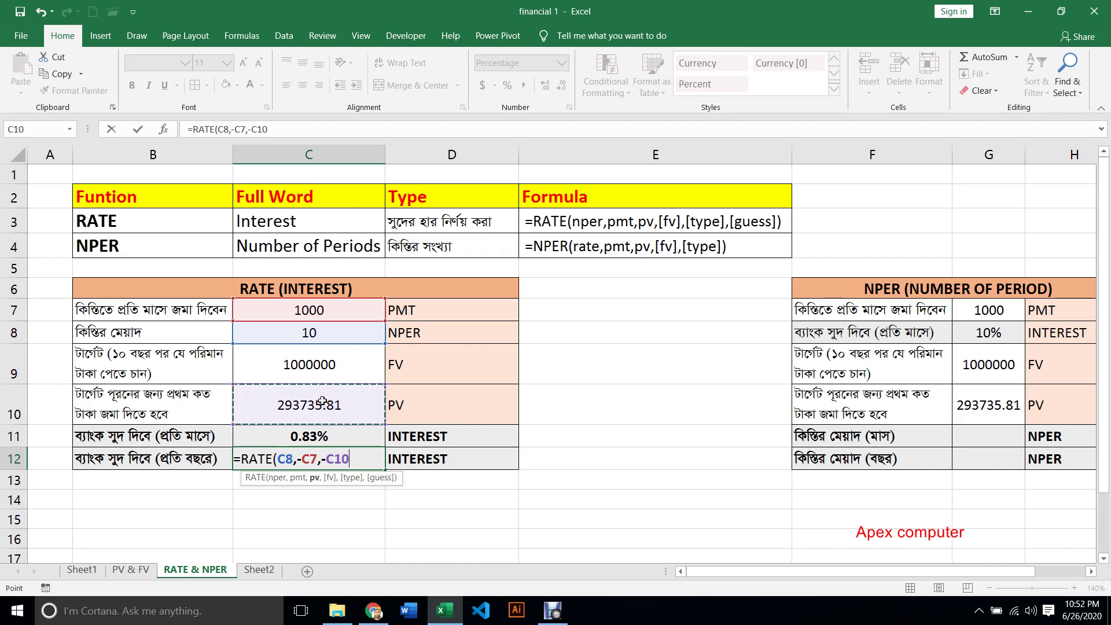
type(",")
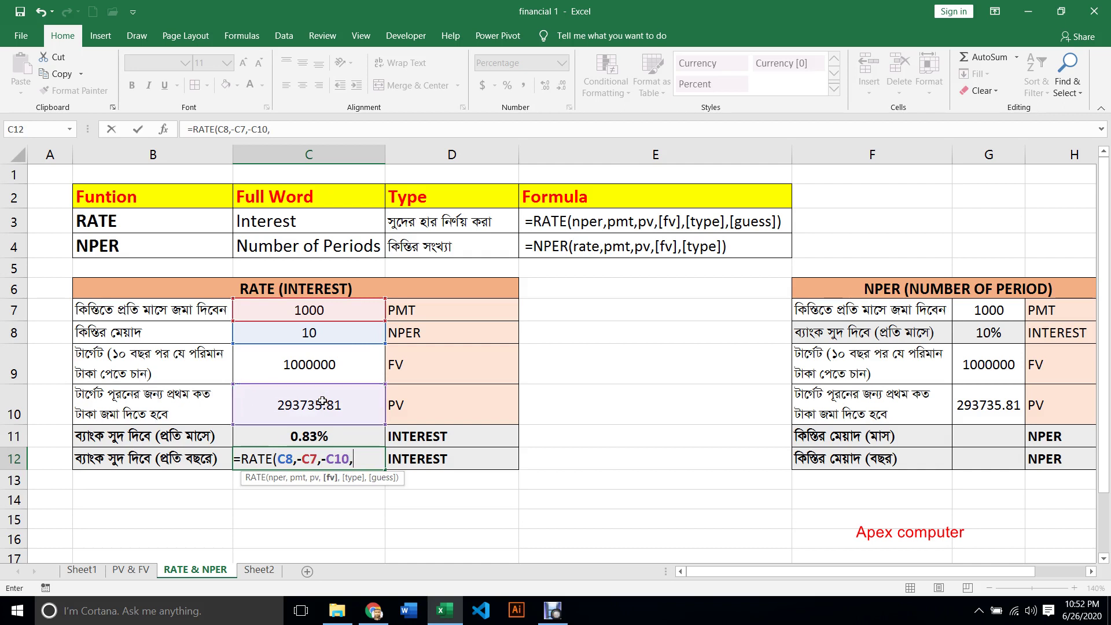
left_click(328, 363)
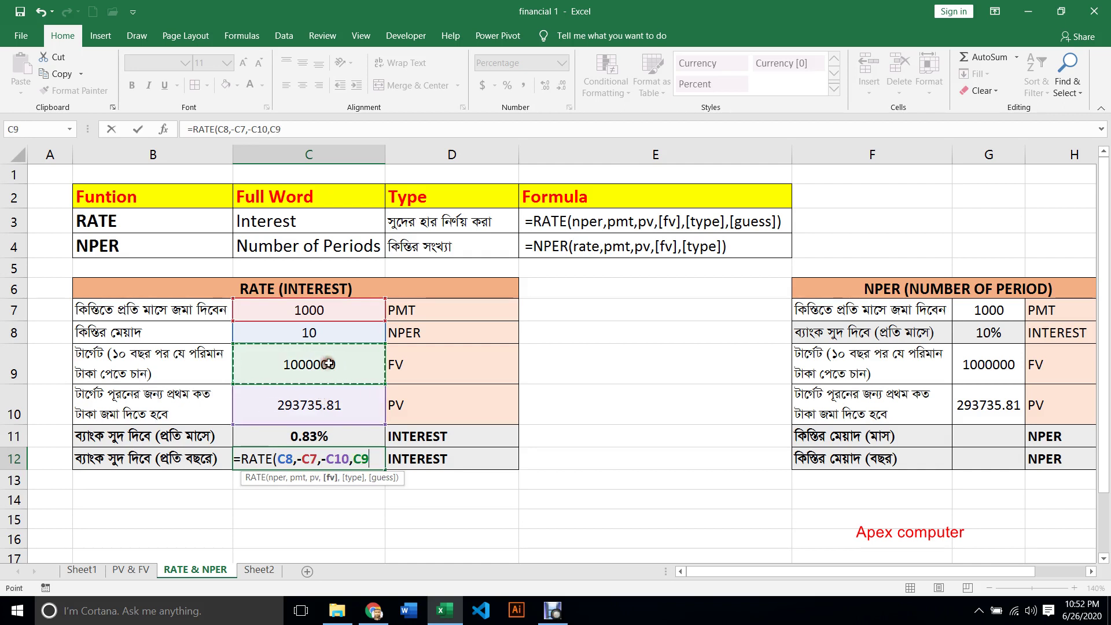
type(",")
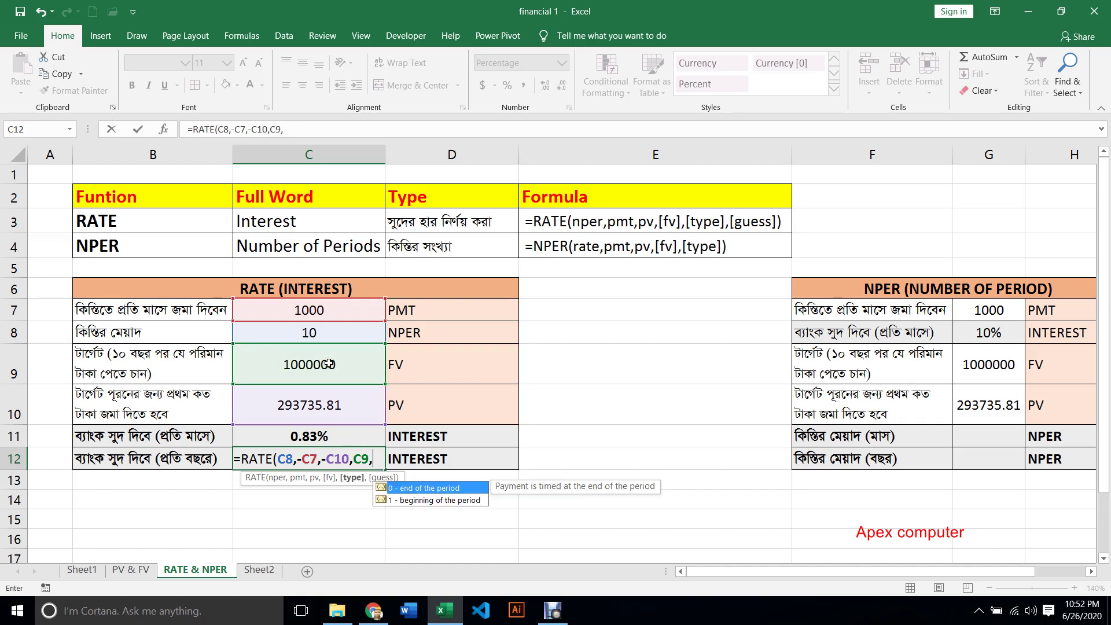
type("0")
type(")")
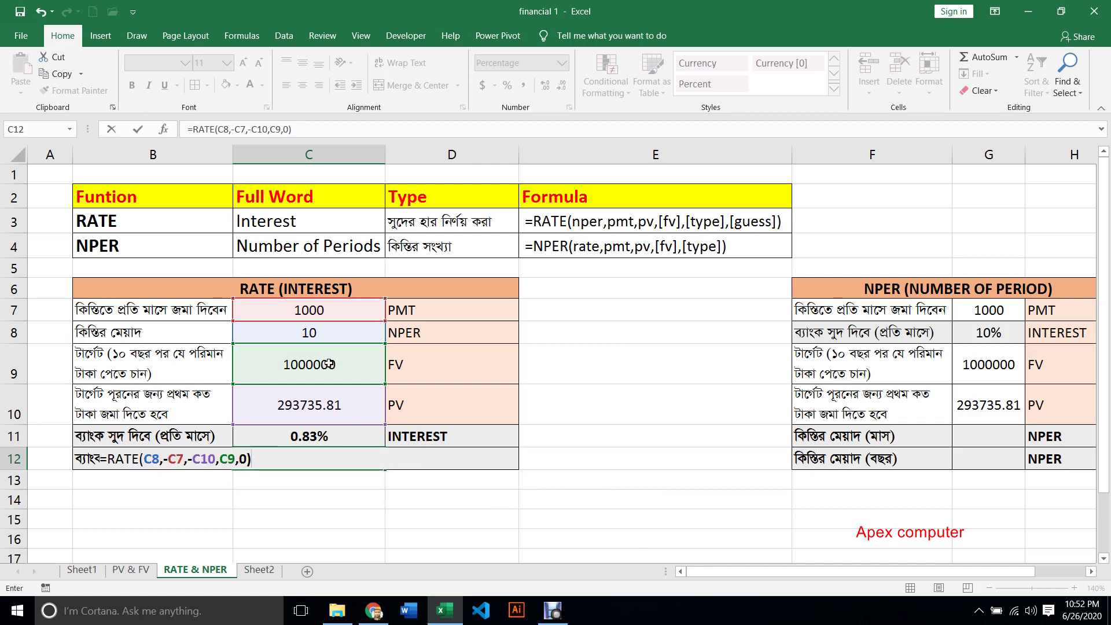
type("/")
key("Return")
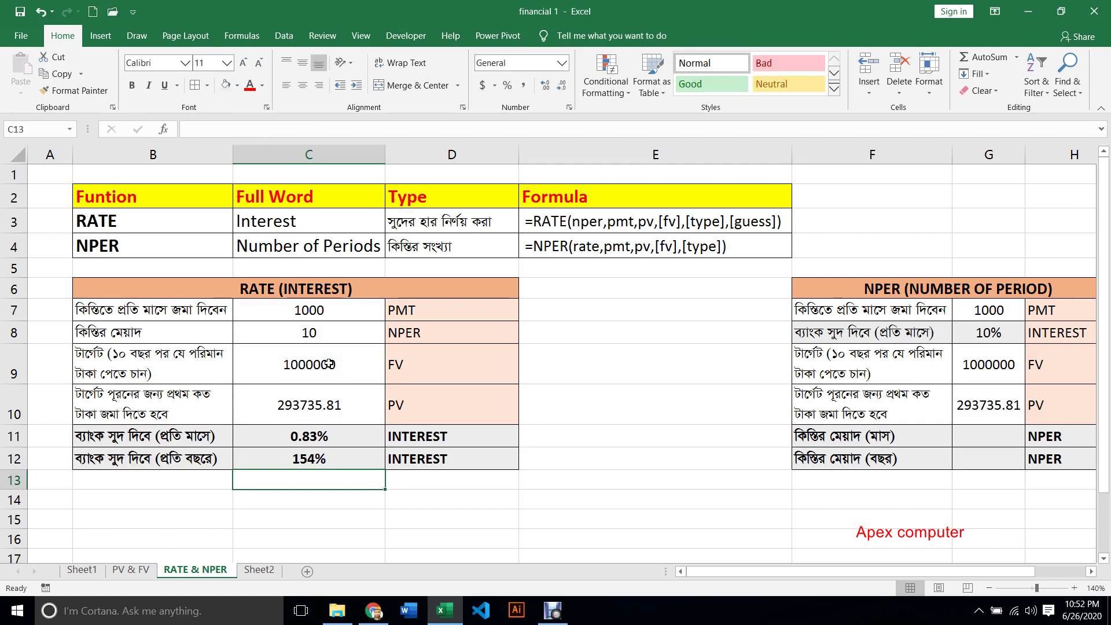
- Check C11 and C12, then change C12's formula to divide by 12 instead
left_click(322, 459)
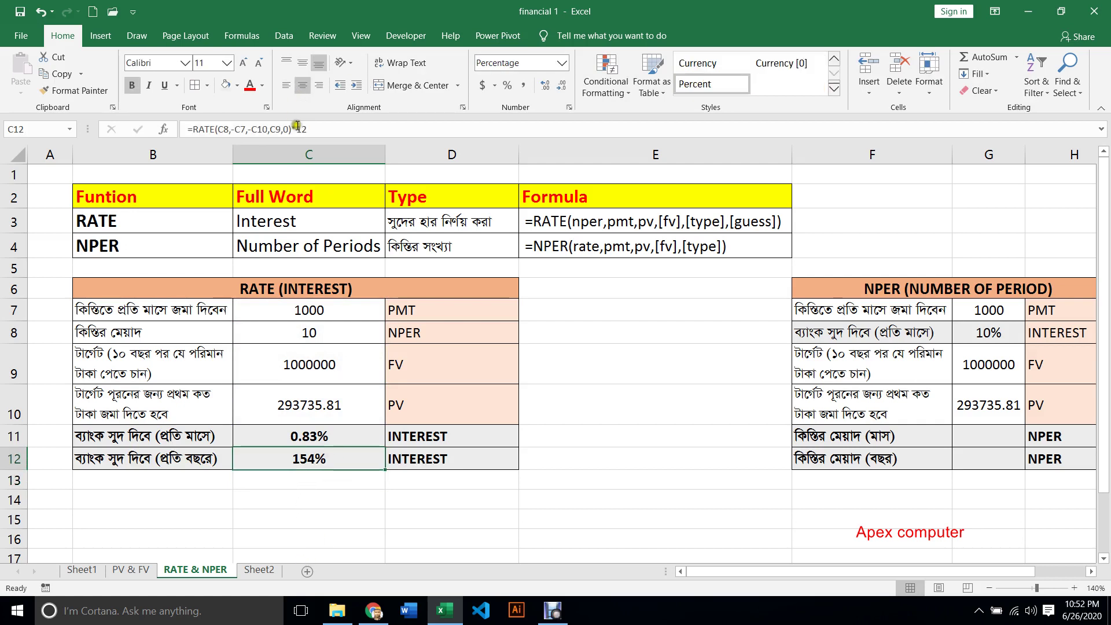
left_click(315, 435)
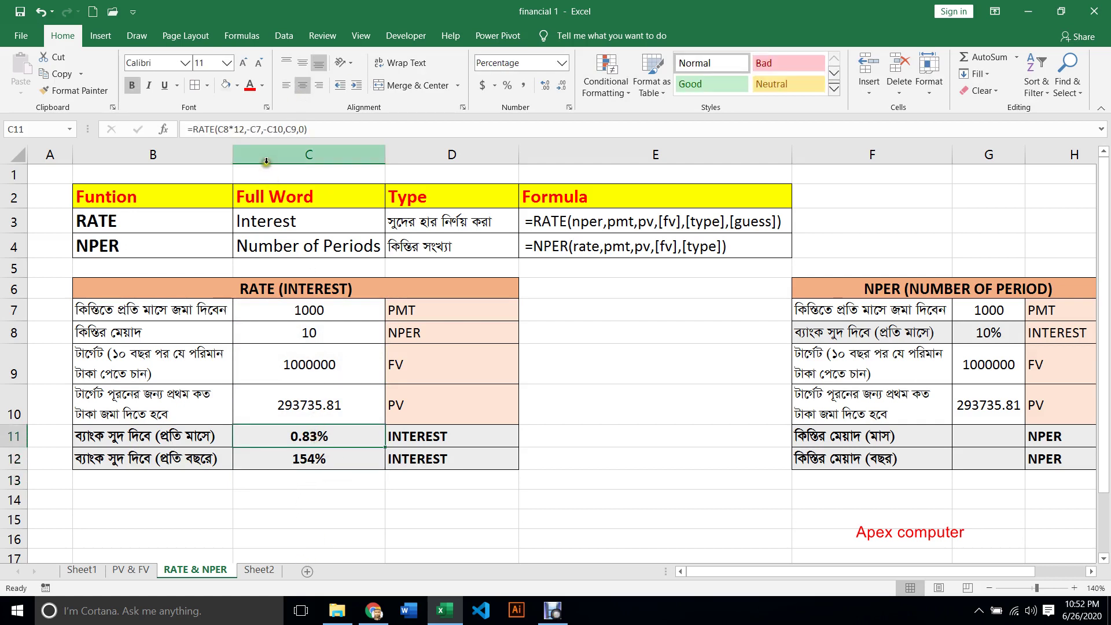
left_click(336, 458)
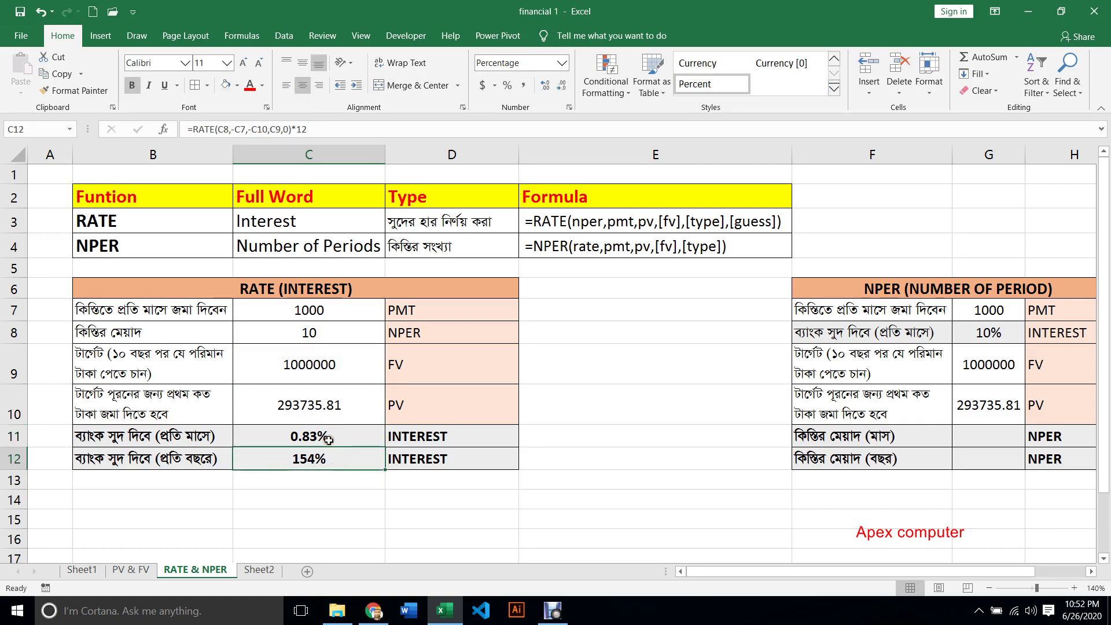
left_click(297, 128)
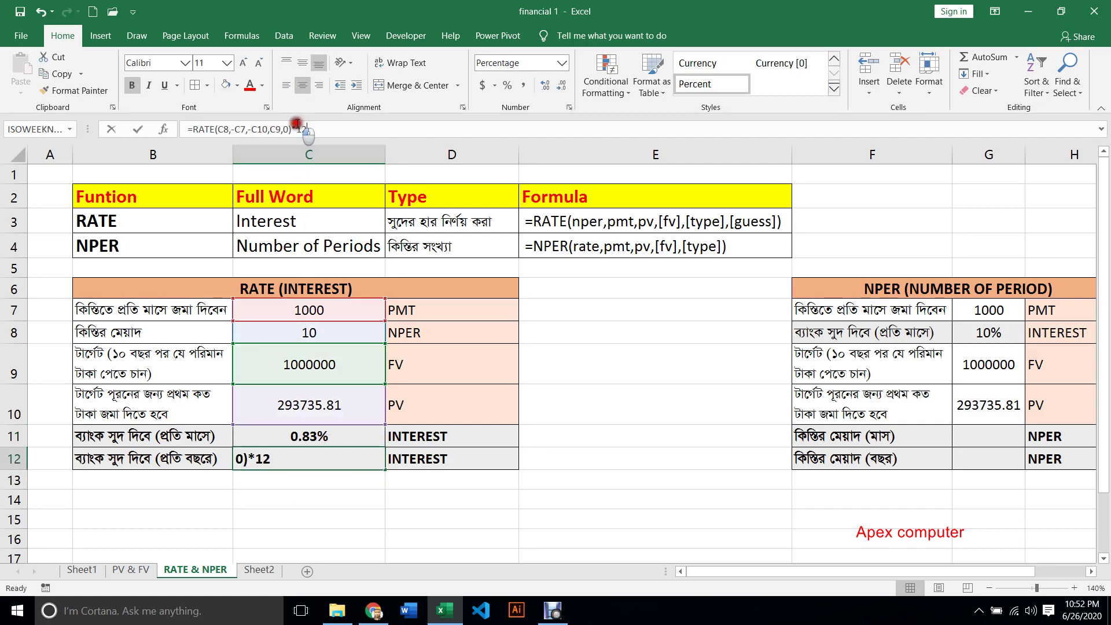
key("BackSpace")
type("/")
key("Return")
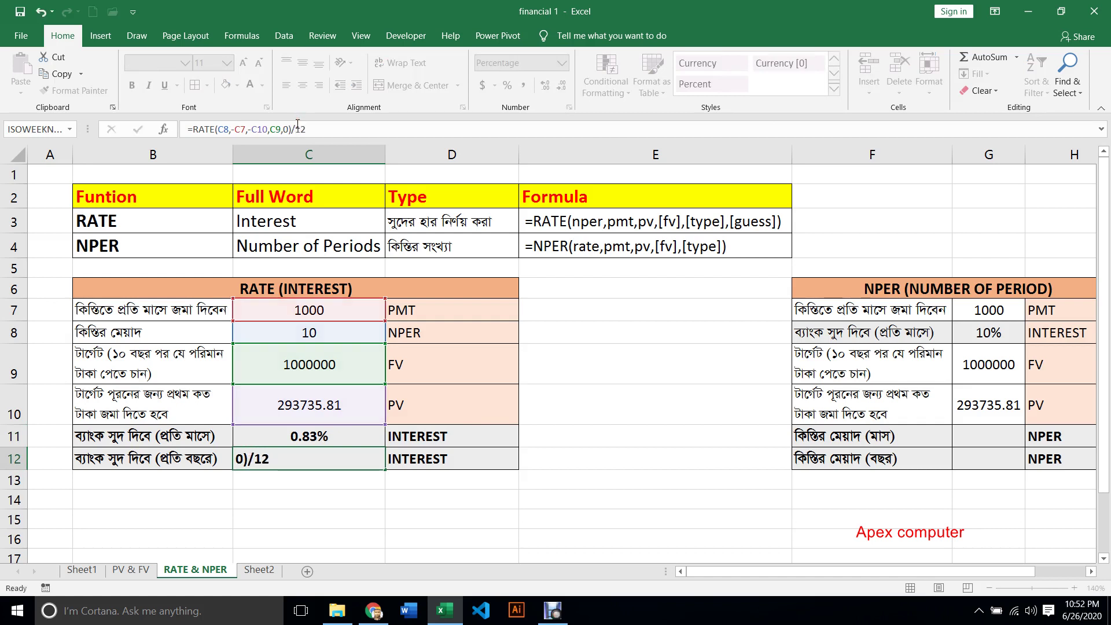
- Try one more and one fewer decimal place on C12's result
left_click(318, 459)
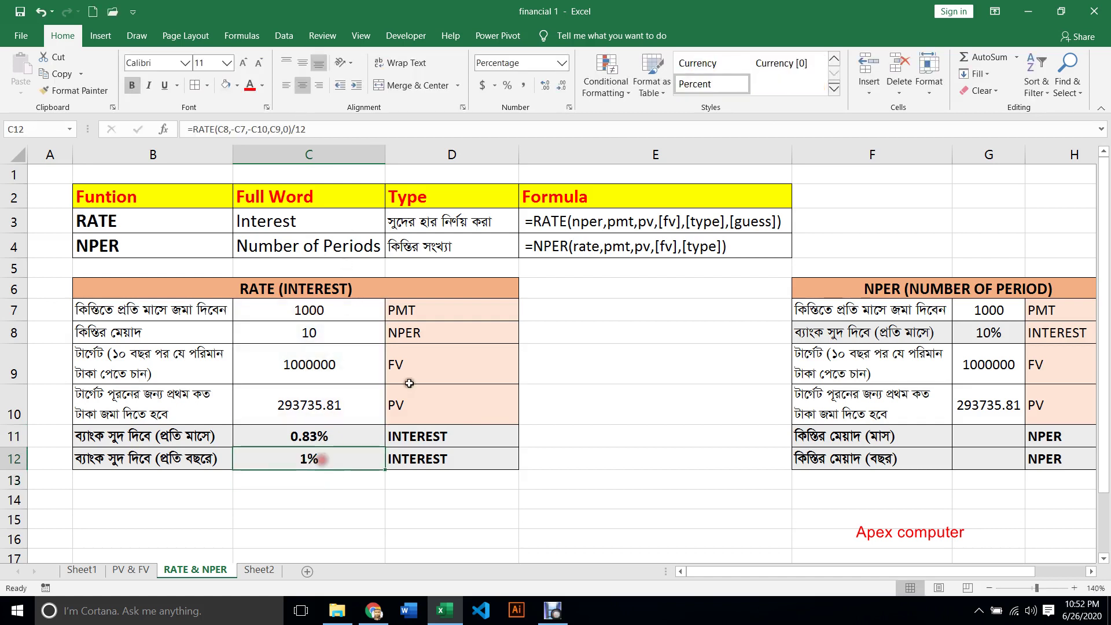
left_click(545, 85)
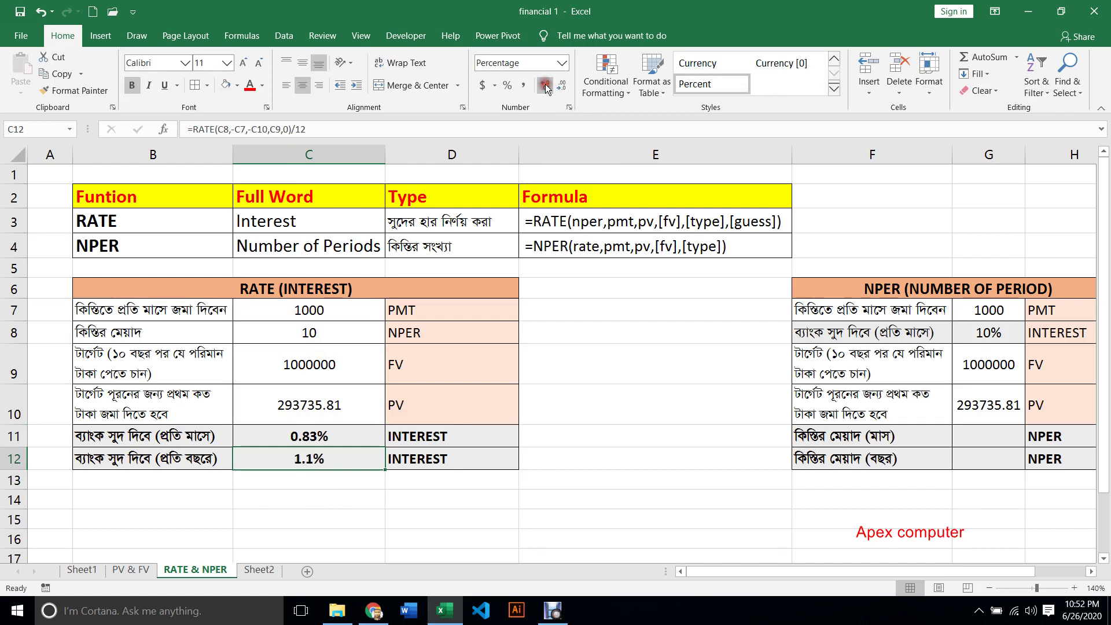
left_click(560, 90)
left_click(346, 493)
left_click(332, 459)
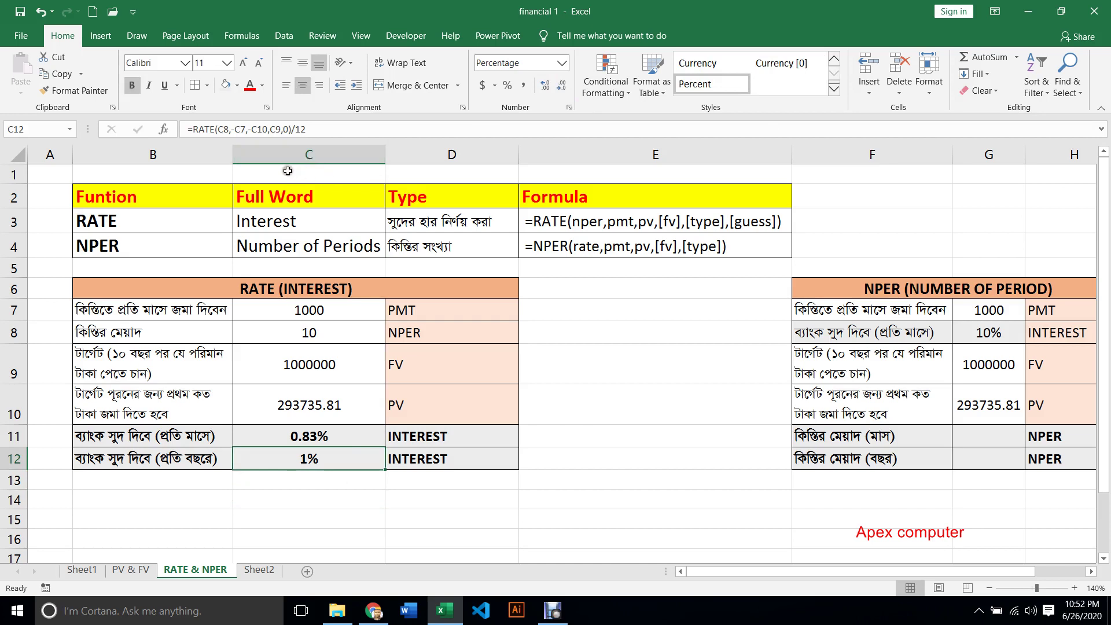
- Multiply C8 by 12 inside C12's formula, then clear C12
left_click(234, 129)
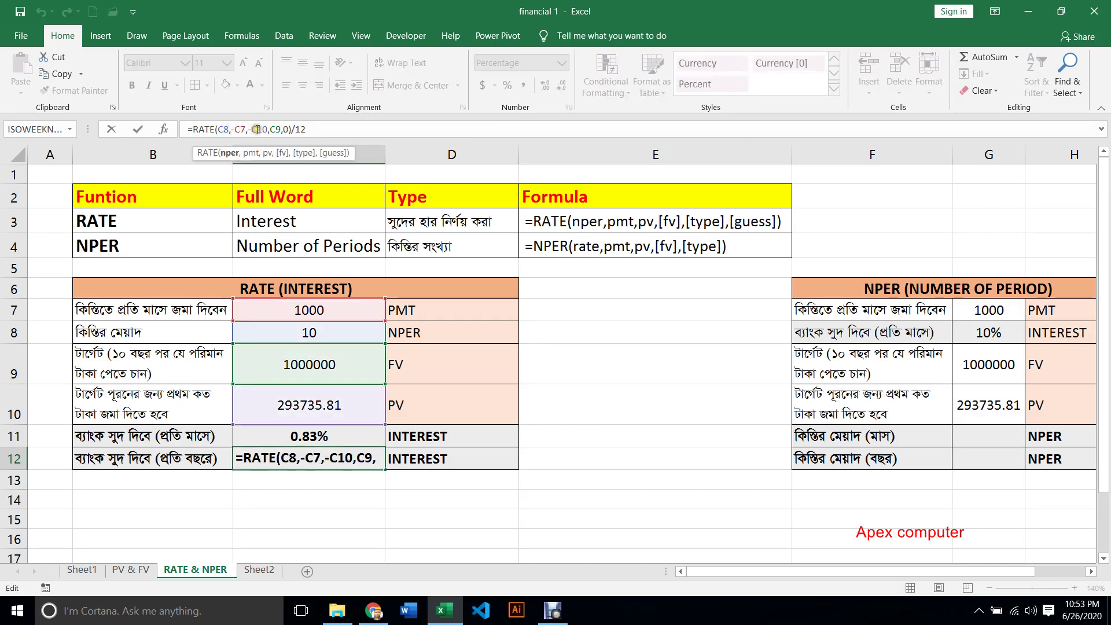
type("*12")
key("Return")
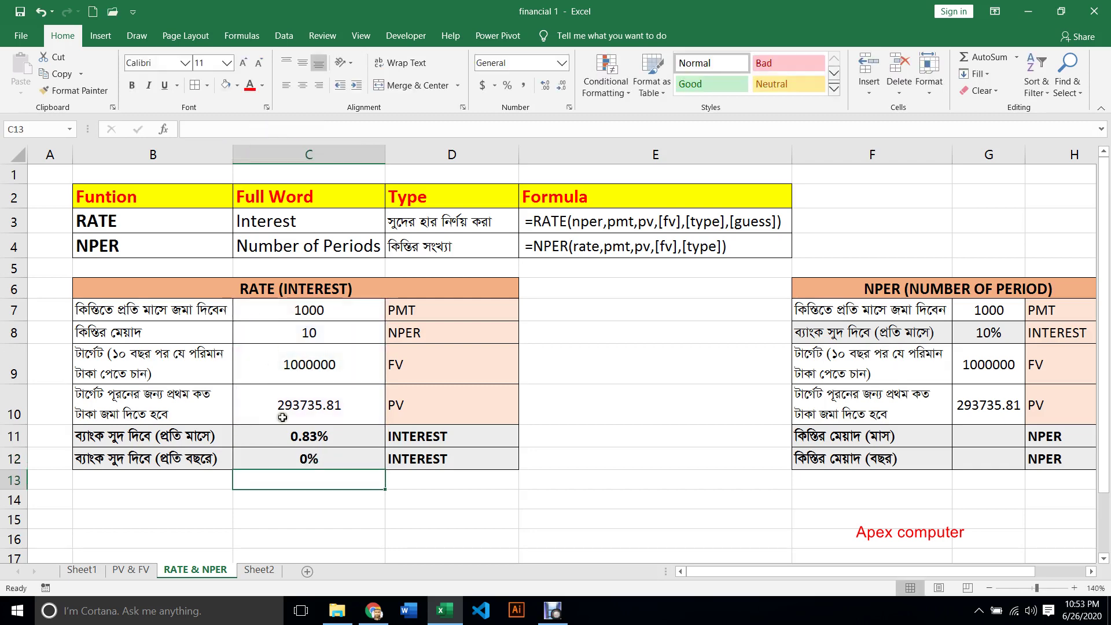
left_click(328, 456)
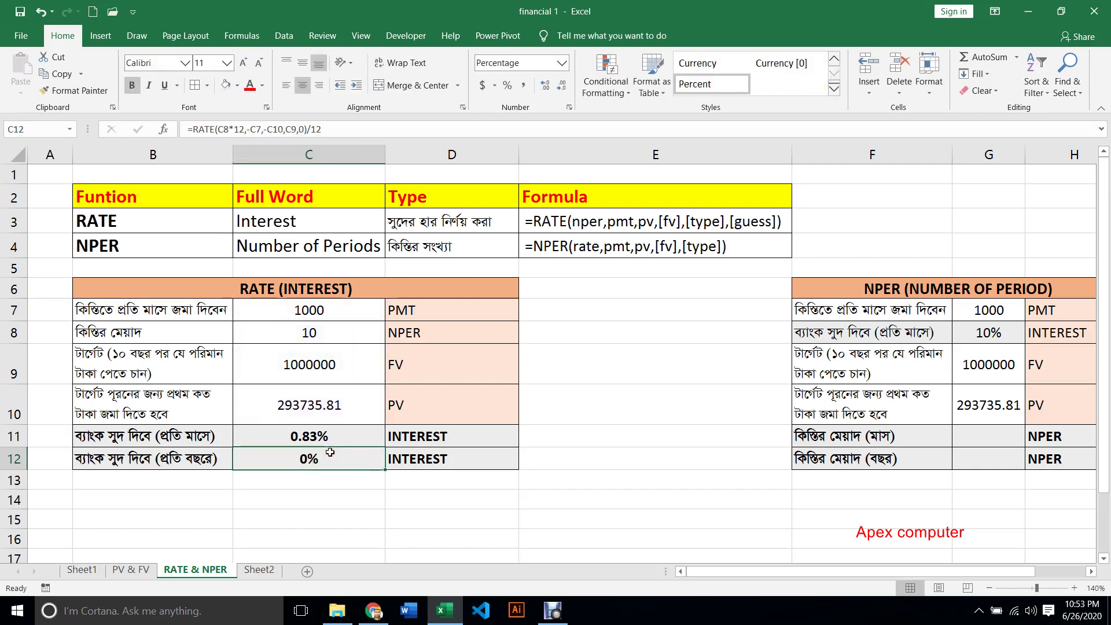
key("Delete")
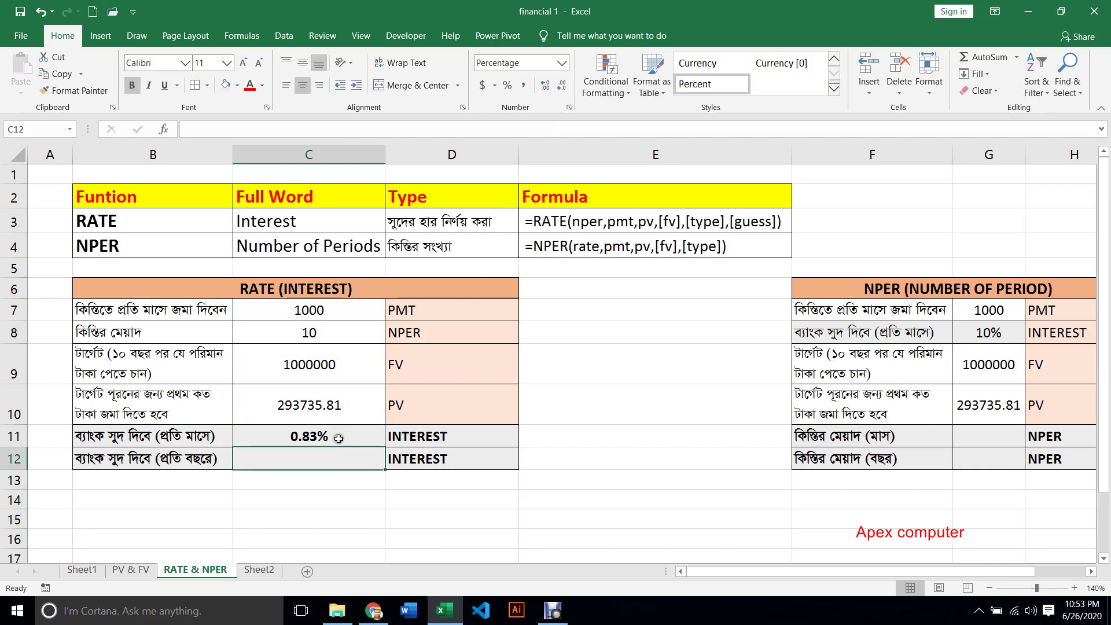
- Enter =C11*12 in C12, fixing the mistaken /12, to show 10%
type("=")
left_click(336, 438)
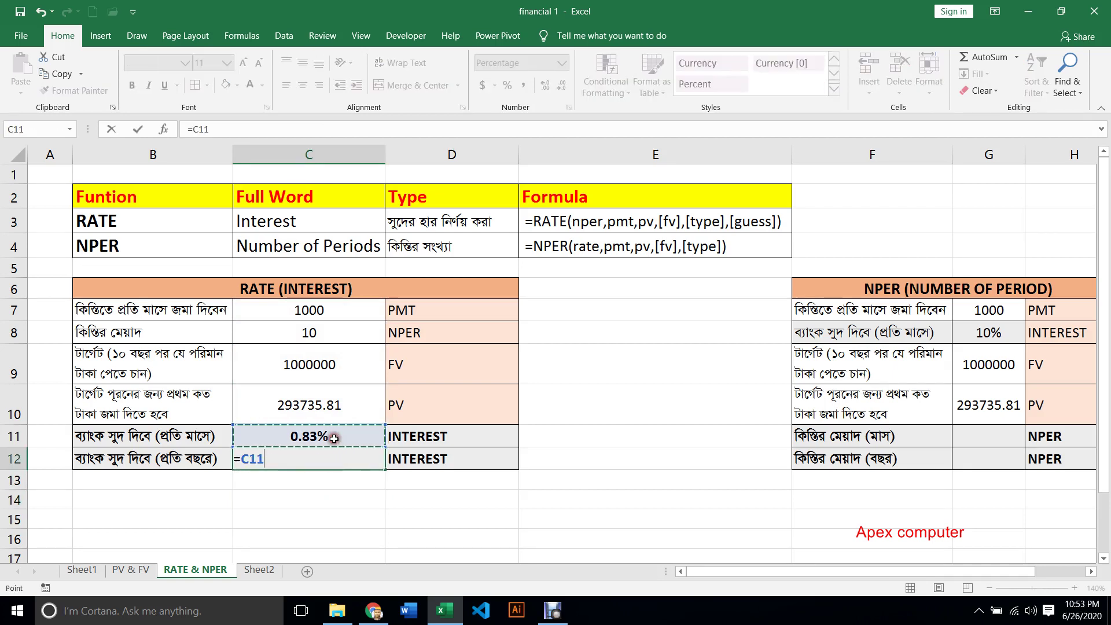
type("/12")
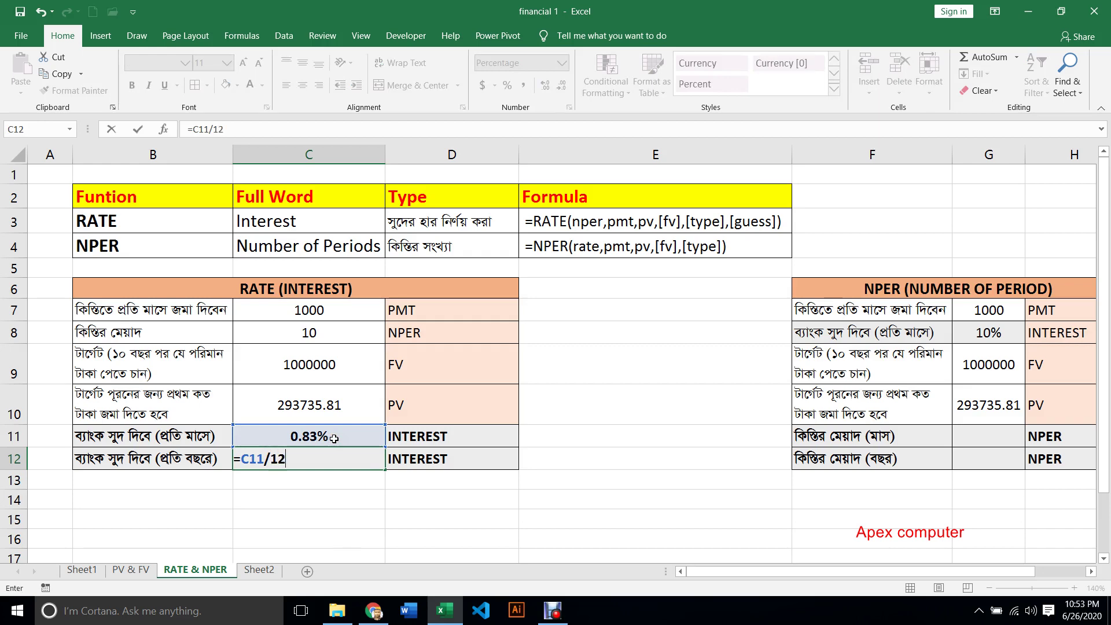
key("Return")
left_click(333, 457)
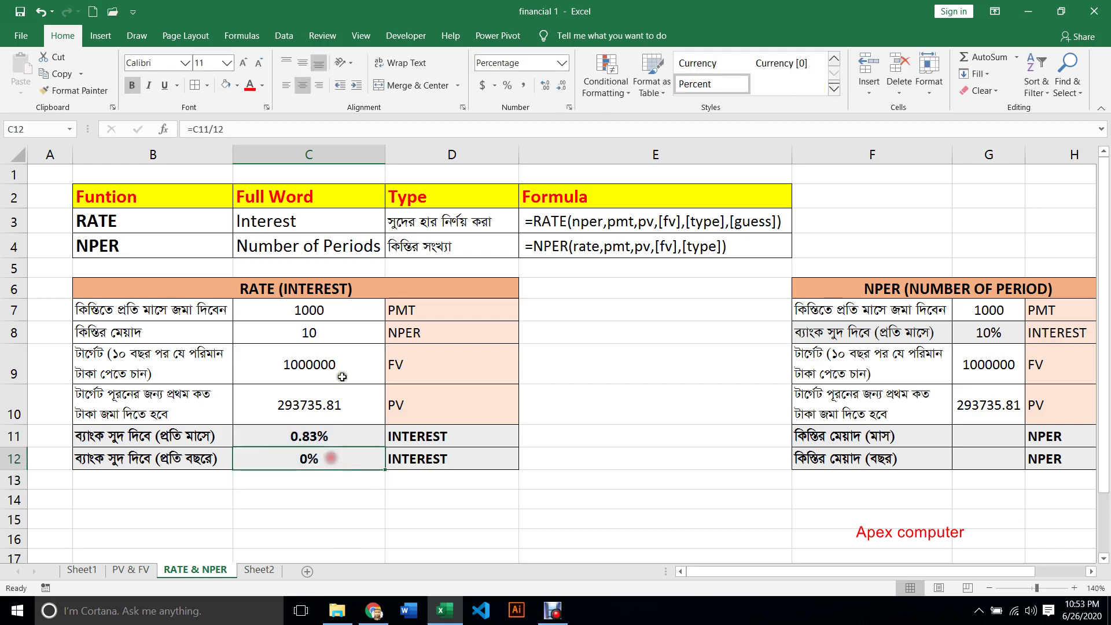
left_click(212, 129)
key("BackSpace")
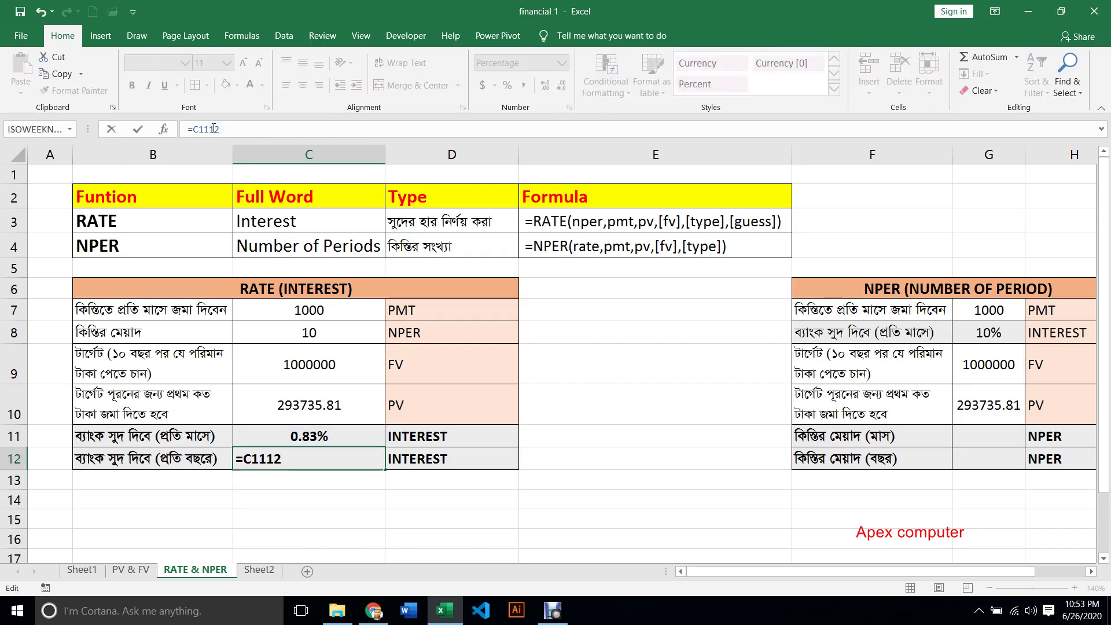
type("*")
key("Return")
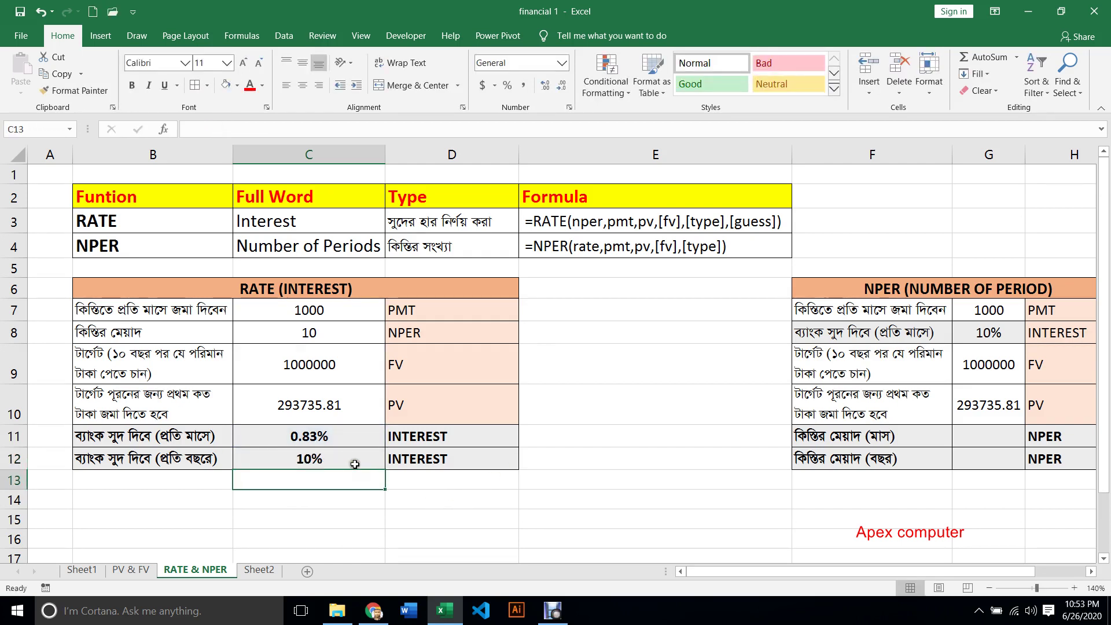
left_click(345, 457)
- Try multiplying C11's RATE formula by 12, then undo it back to 0.83%
left_click(339, 433)
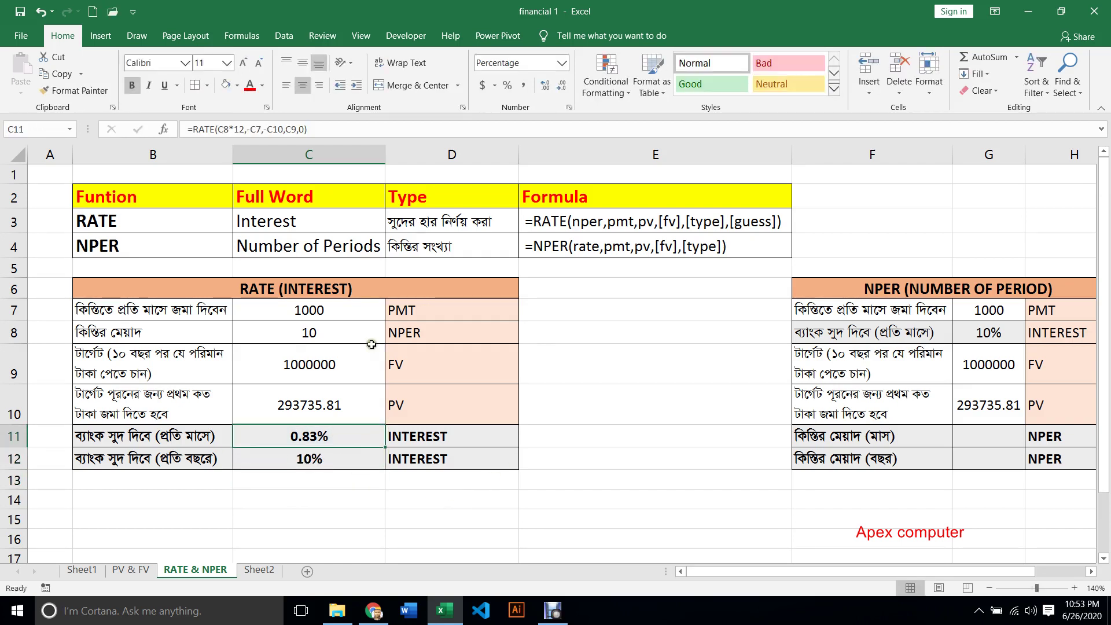
left_click(319, 129)
type("*")
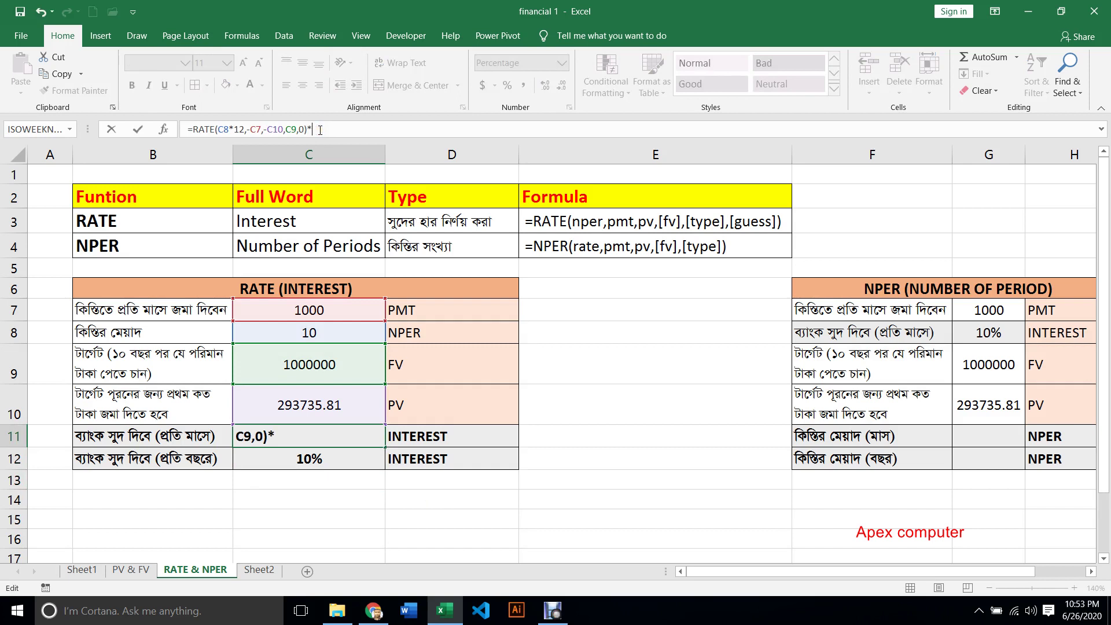
key("Return")
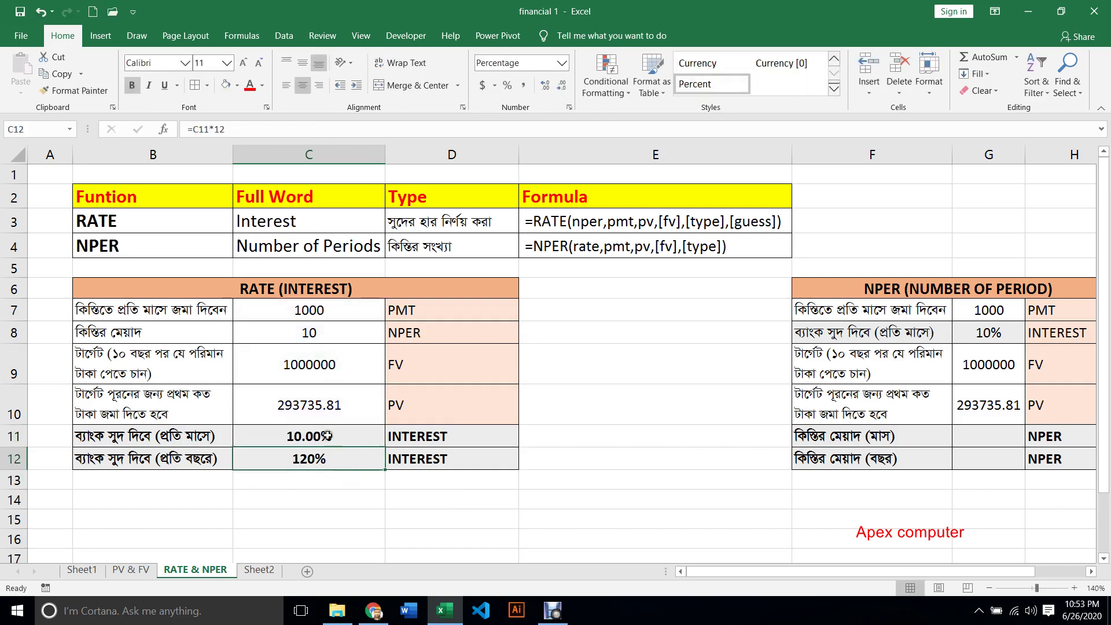
left_click(327, 435)
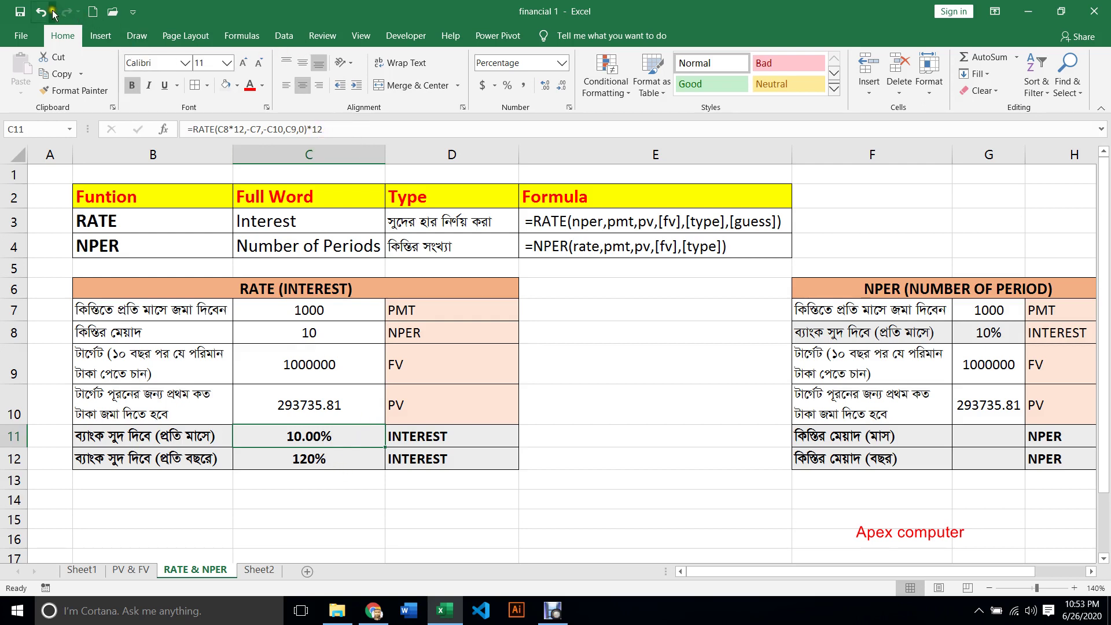
left_click(40, 12)
left_click(329, 458)
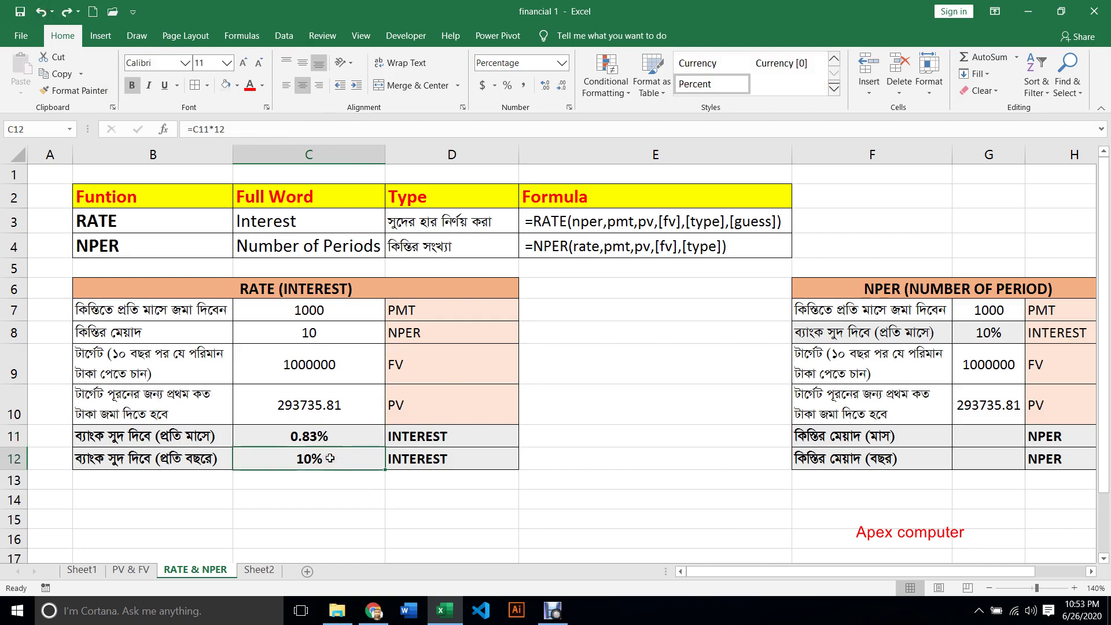
- Replace C12 with =RATE(C8*12,-C7,-C10,C9,0)*12, still showing 10%
key("Delete")
type("=")
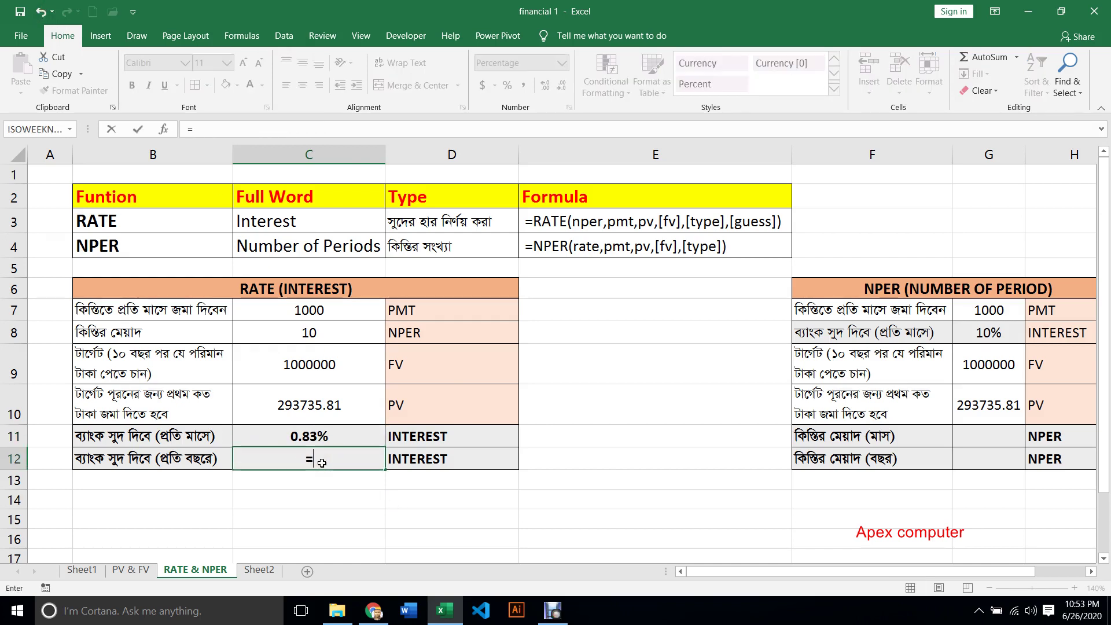
type("RATE(")
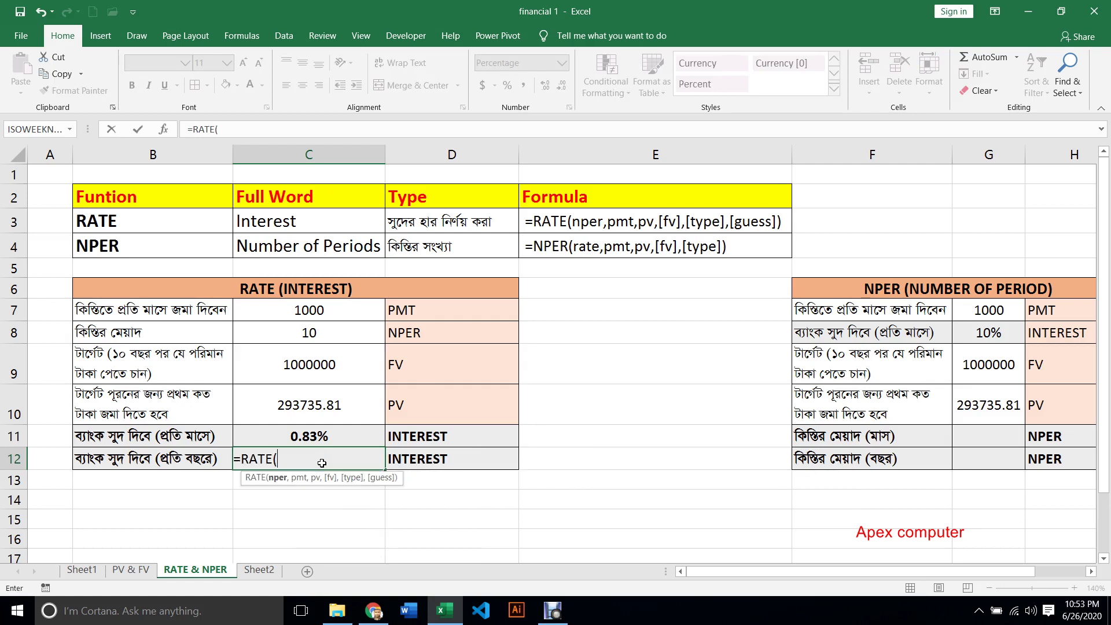
left_click(315, 333)
type("*")
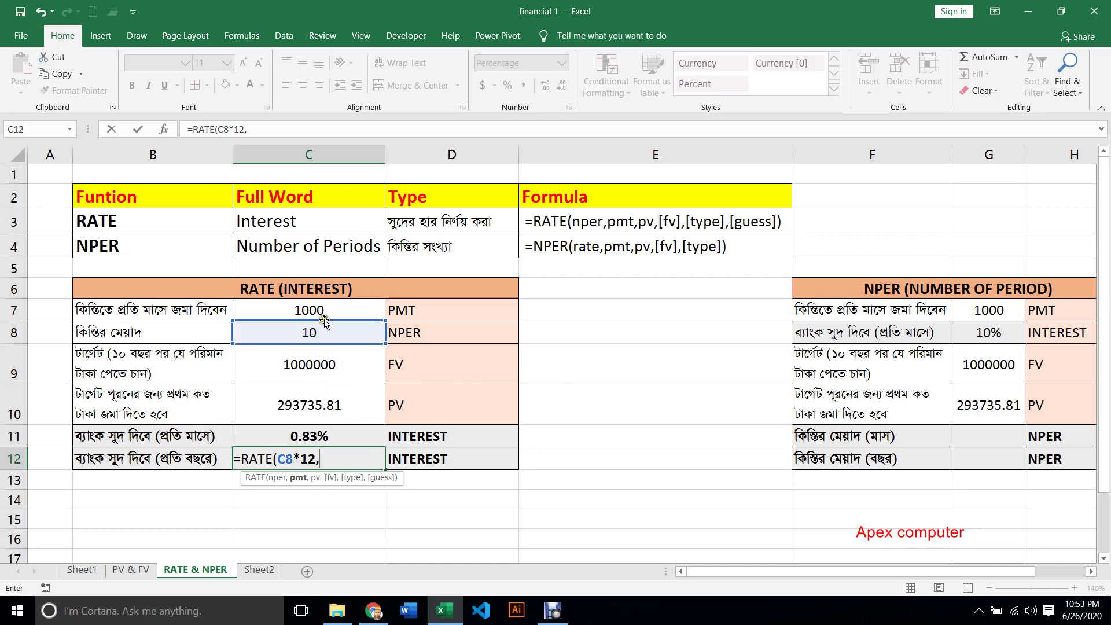
type("-")
left_click(298, 310)
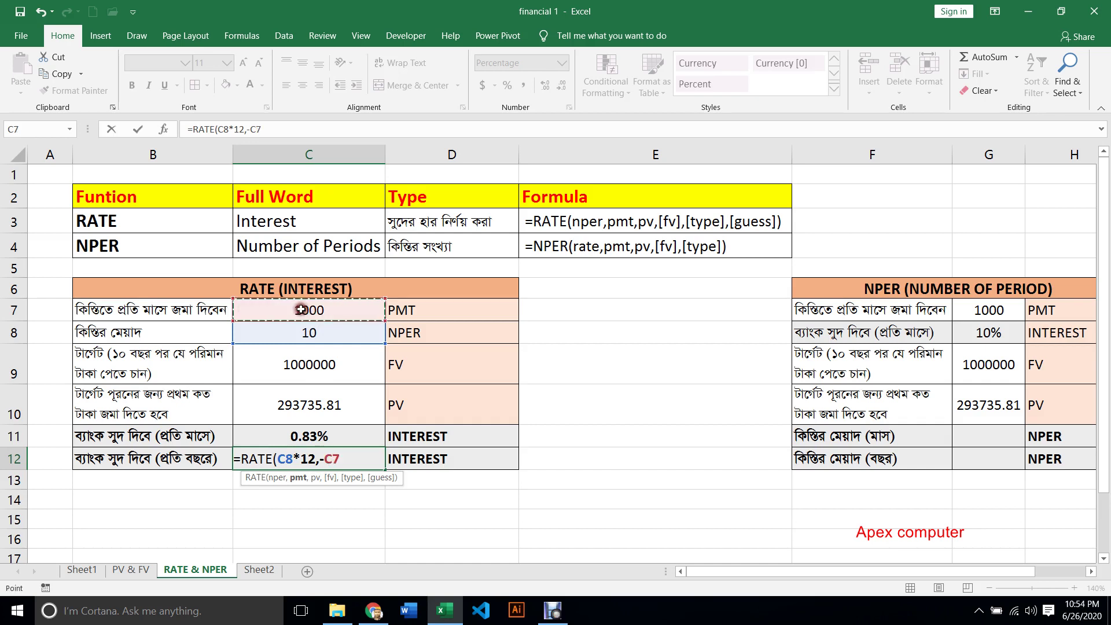
type(",")
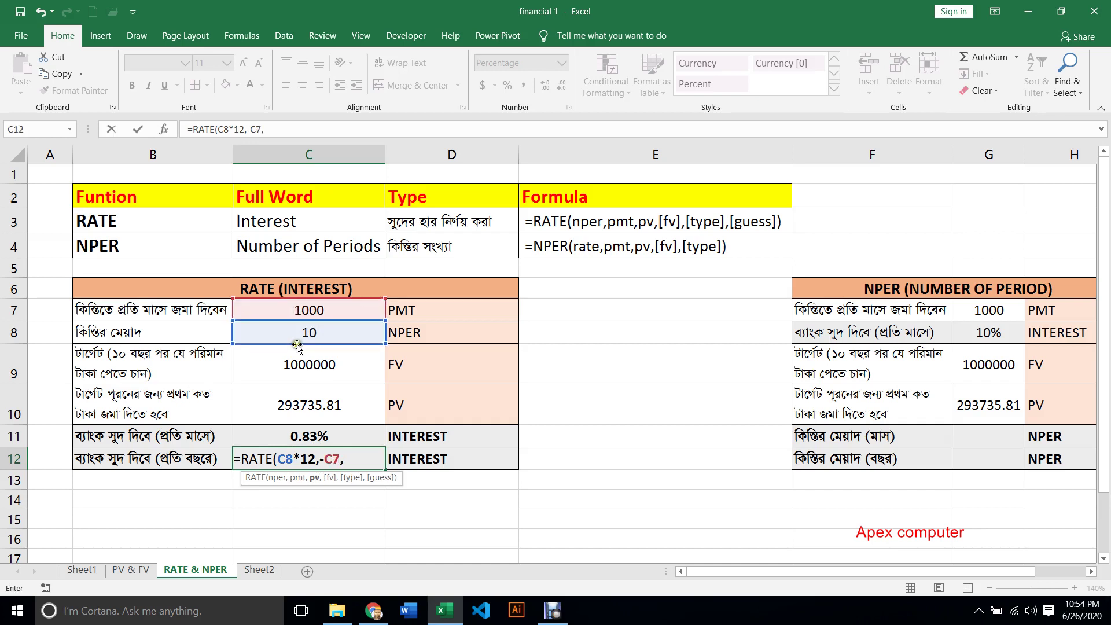
type("-")
left_click(328, 405)
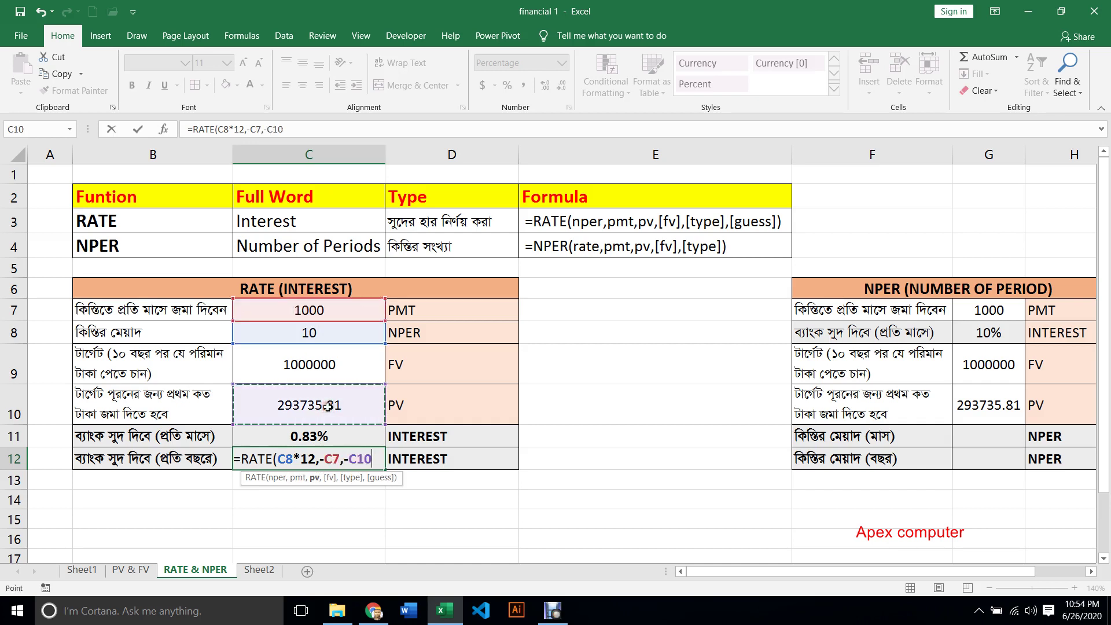
type(",")
left_click(334, 368)
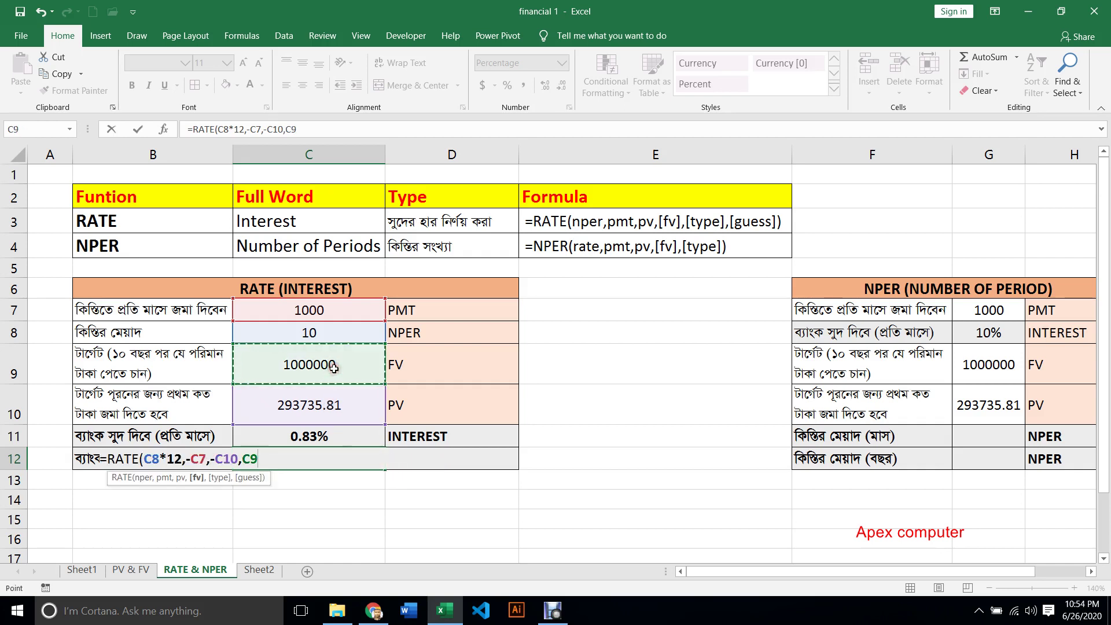
type(",")
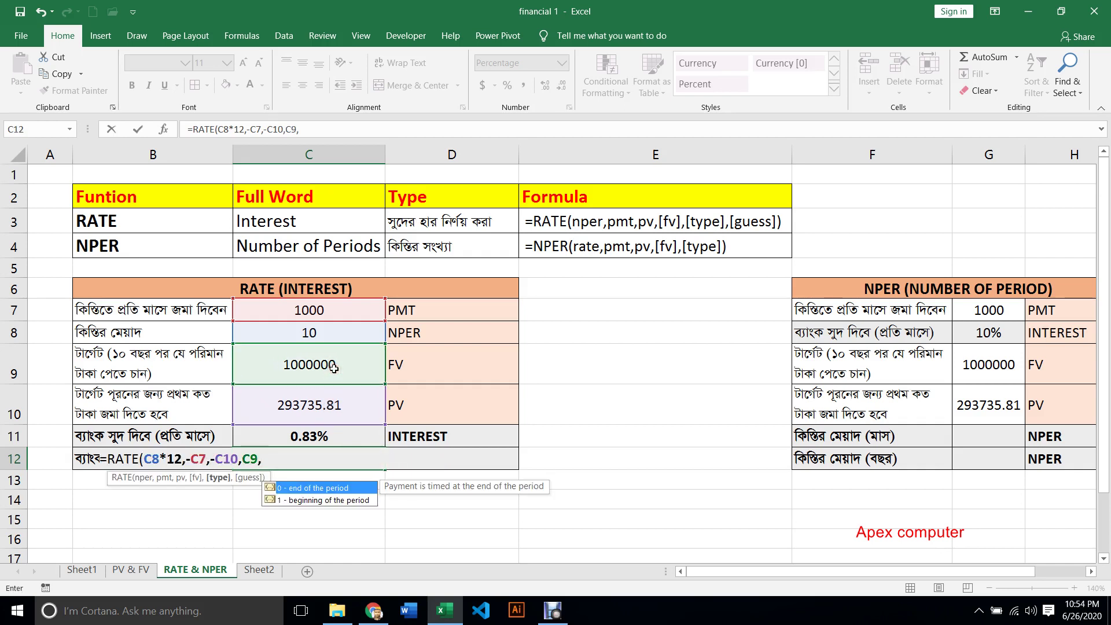
type("0")
type(")*")
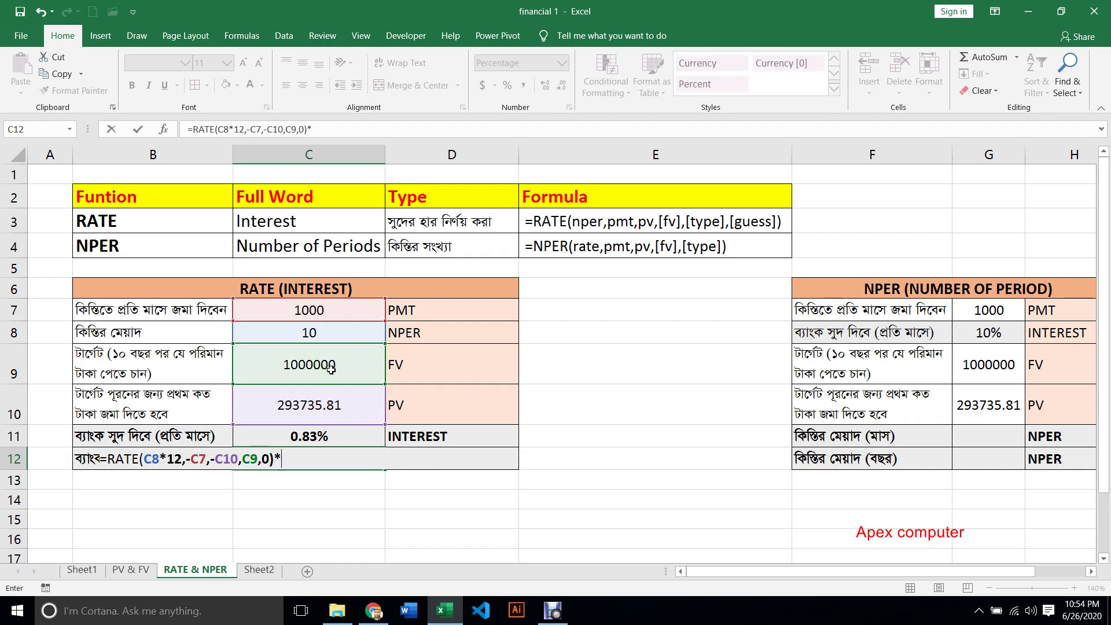
type("12")
key("Return")
left_click(321, 460)
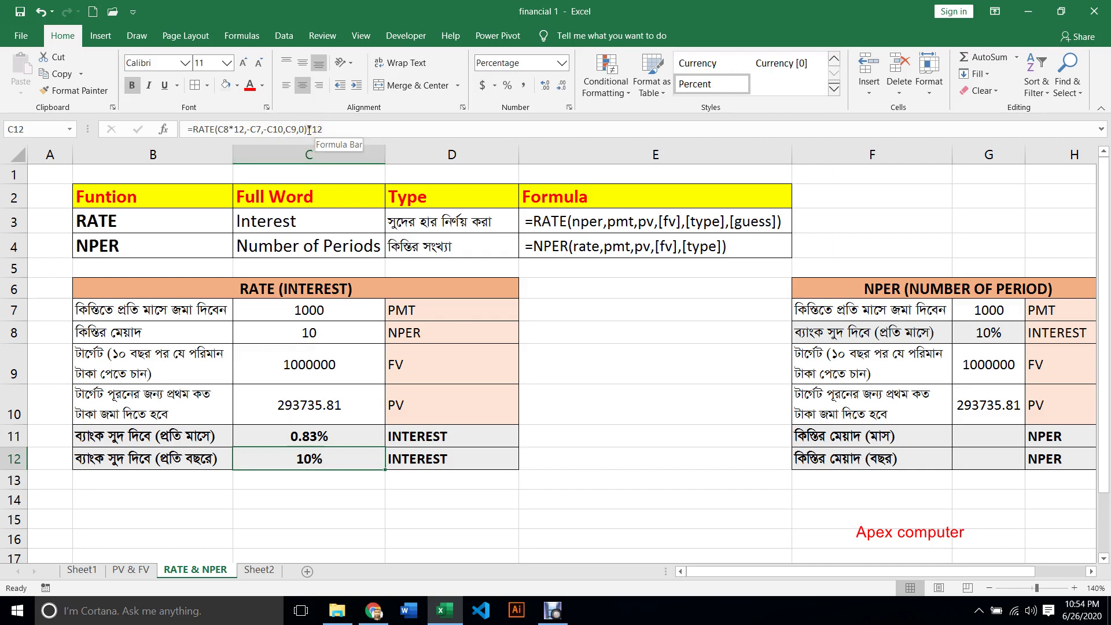
- Review C12's RATE formula and the values in C7, C10, C9 and C11
left_click(335, 130)
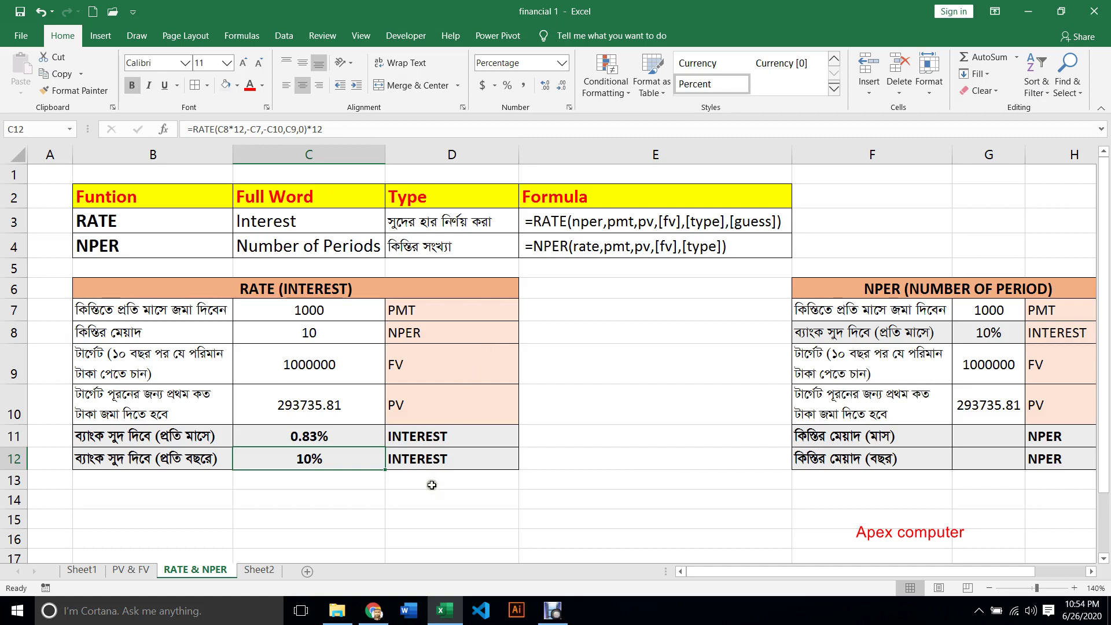
left_click(329, 501)
left_click(319, 459)
left_click(308, 313)
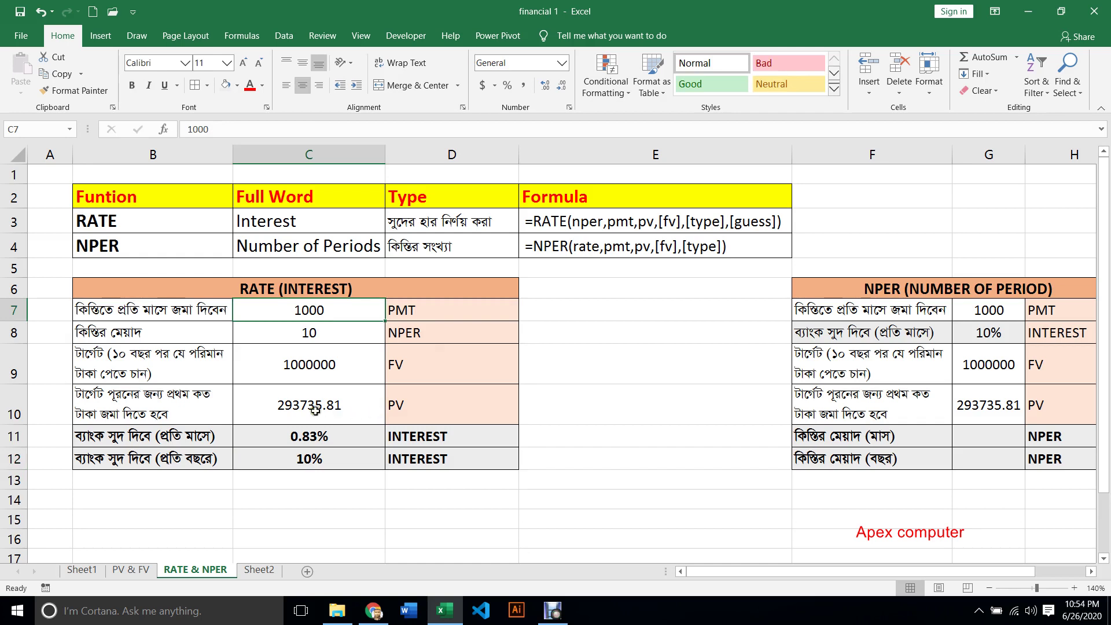
left_click(289, 403)
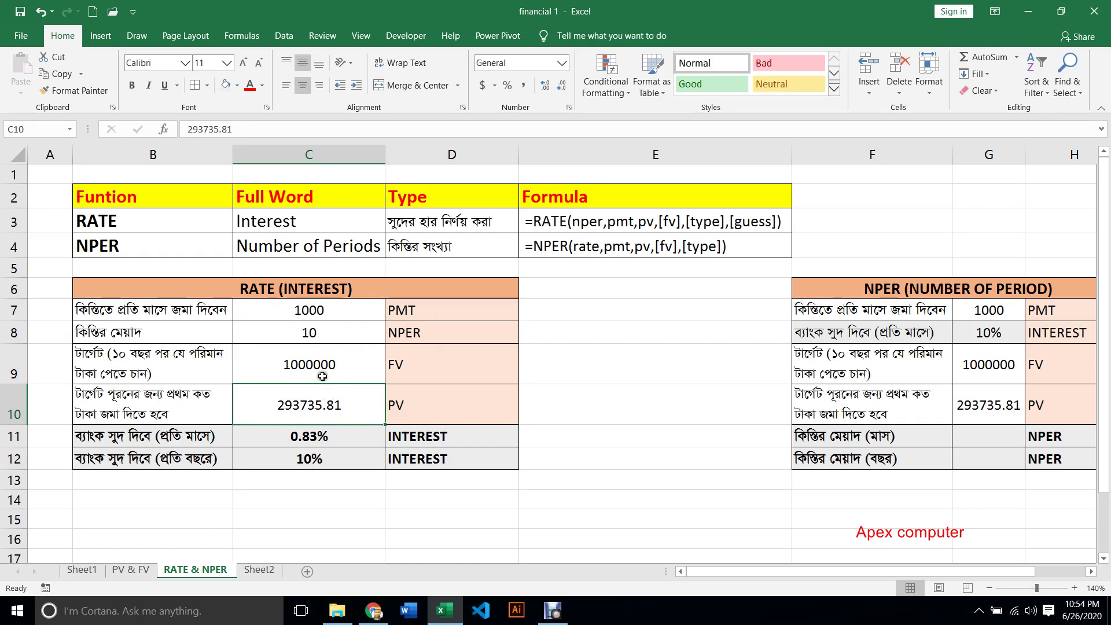
left_click(332, 361)
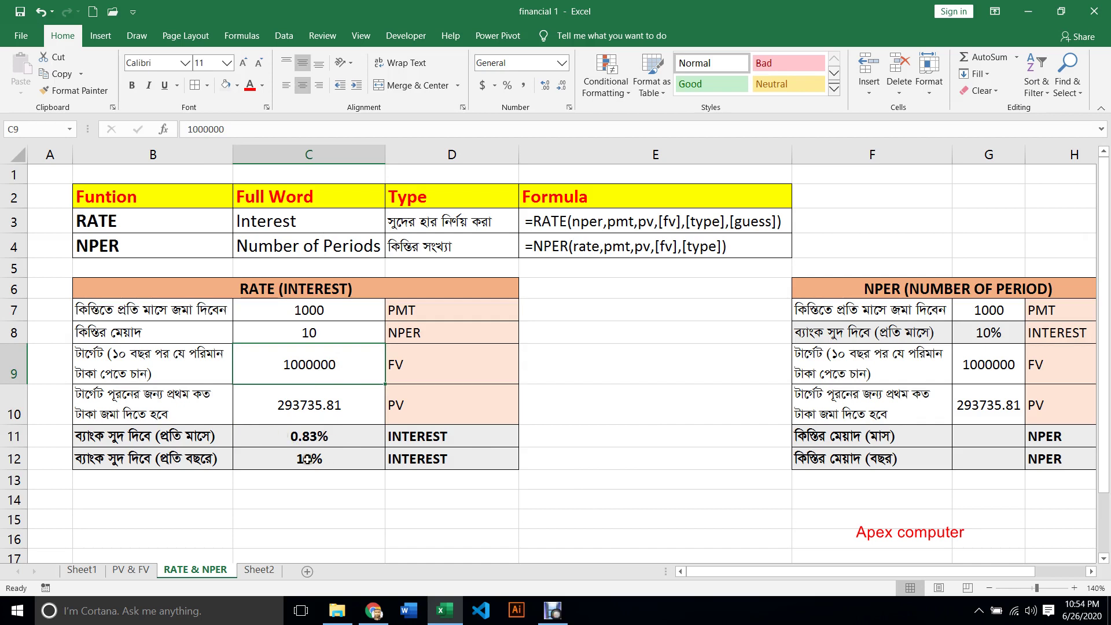
left_click(301, 433)
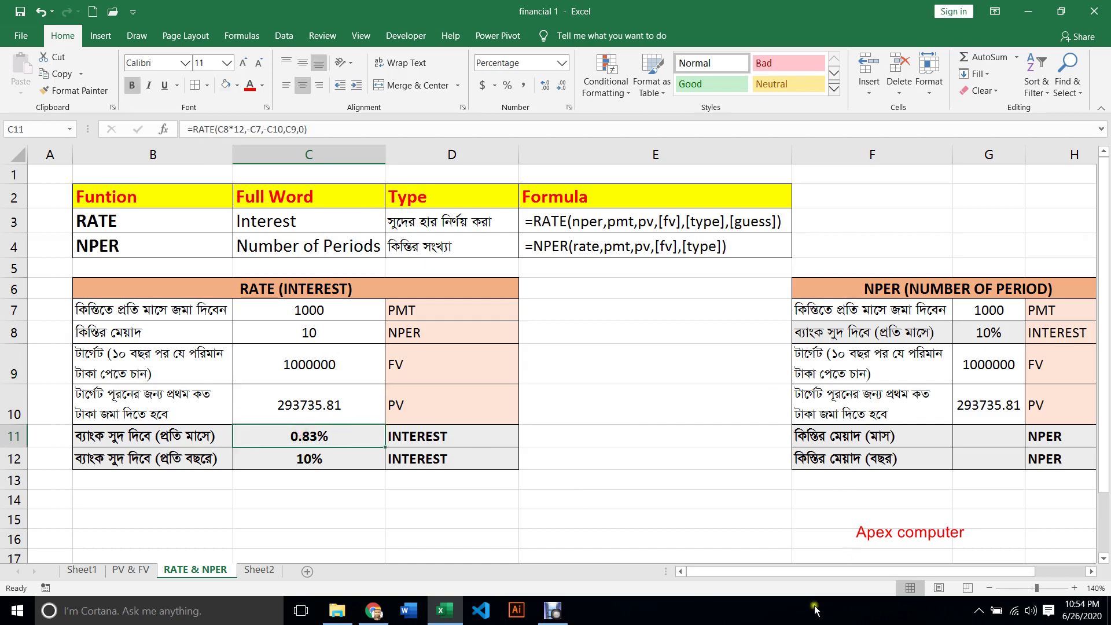
left_click_drag(794, 571, 845, 571)
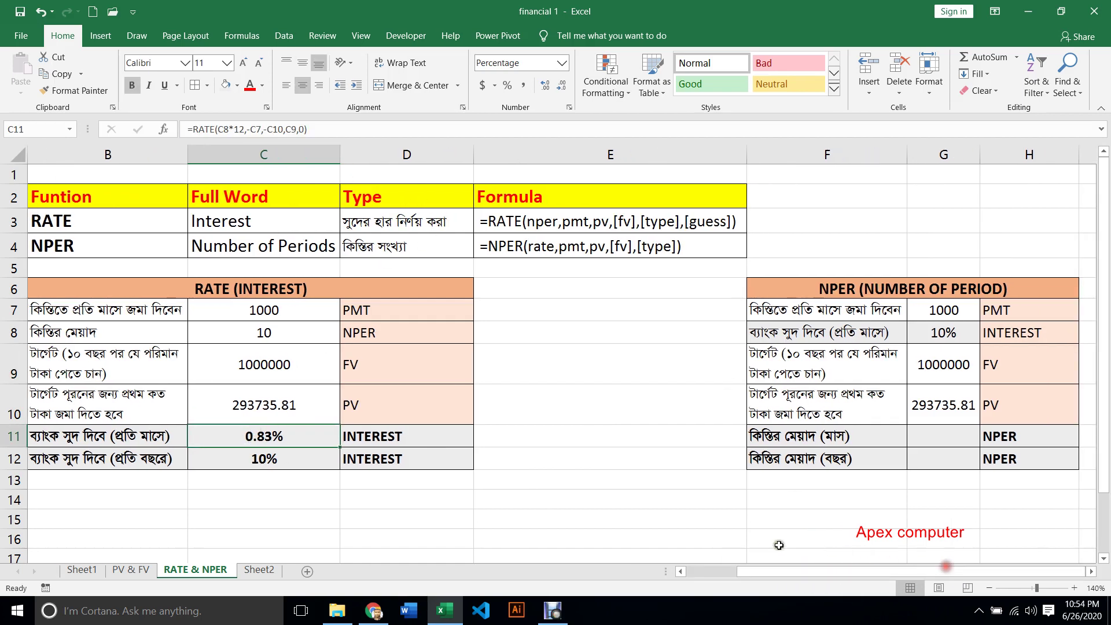
left_click(986, 479)
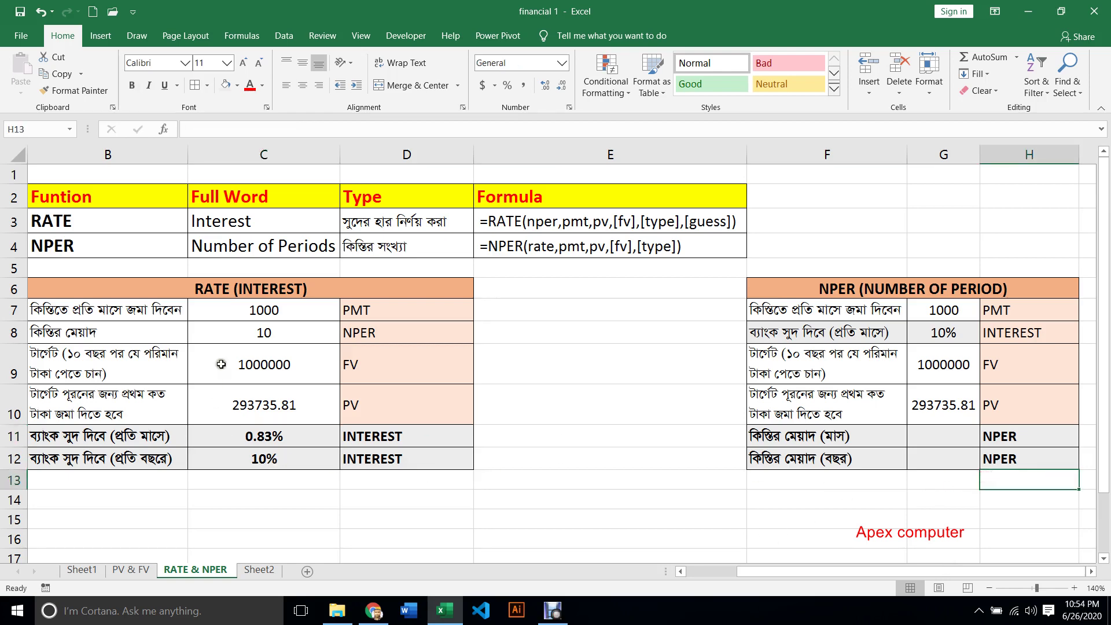
- Look over the PV & FV sheet, then return to the RATE & NPER sheet
left_click(133, 569)
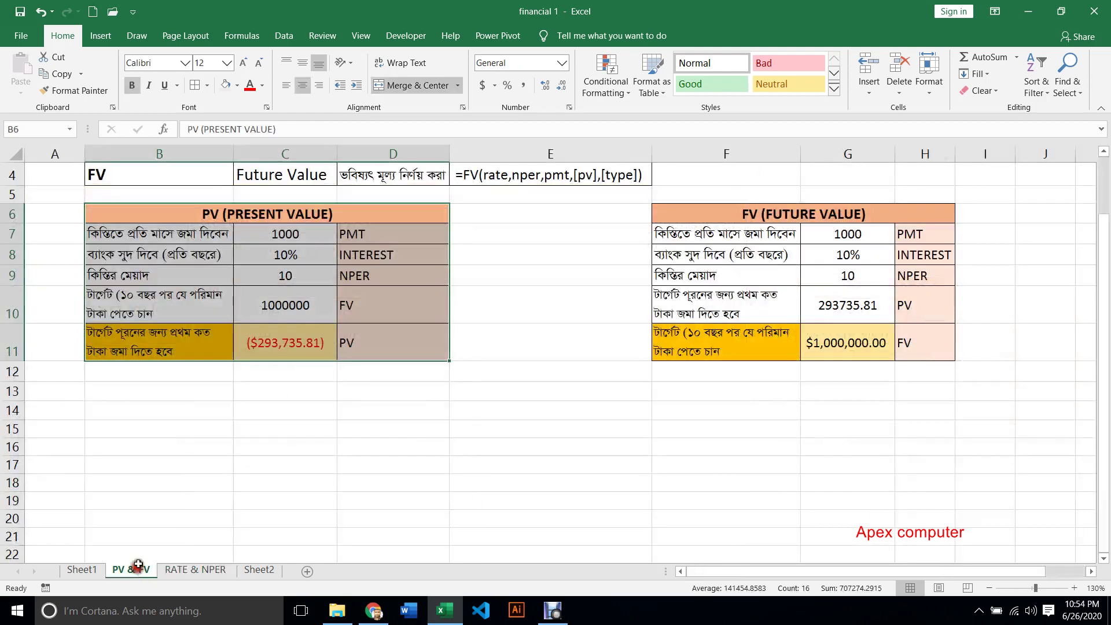
left_click(437, 295)
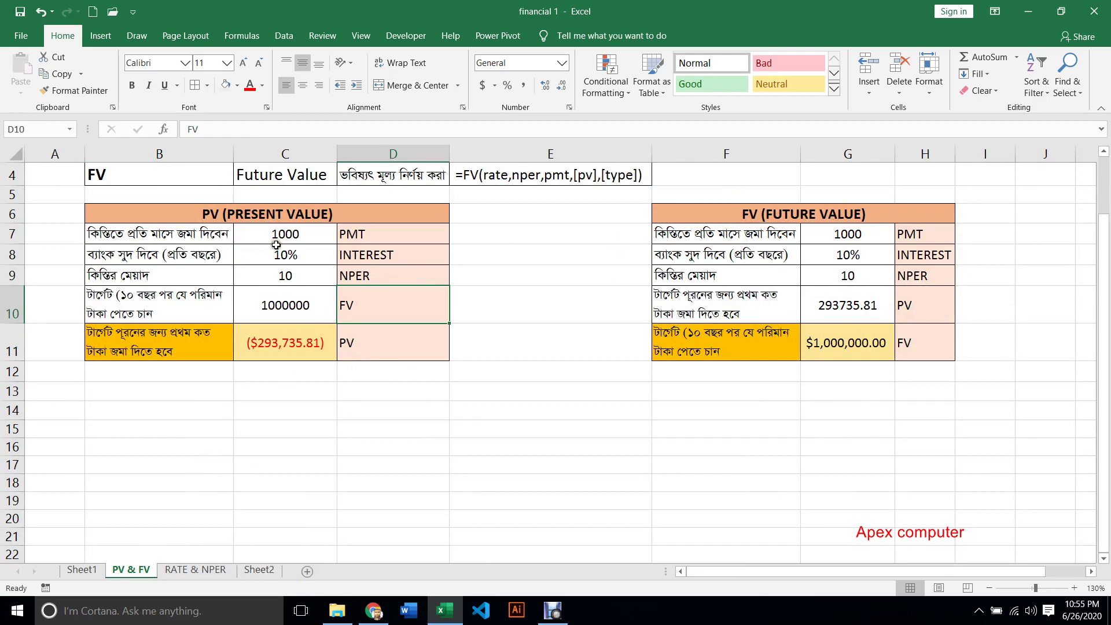
scroll(400, 255, "up", 1)
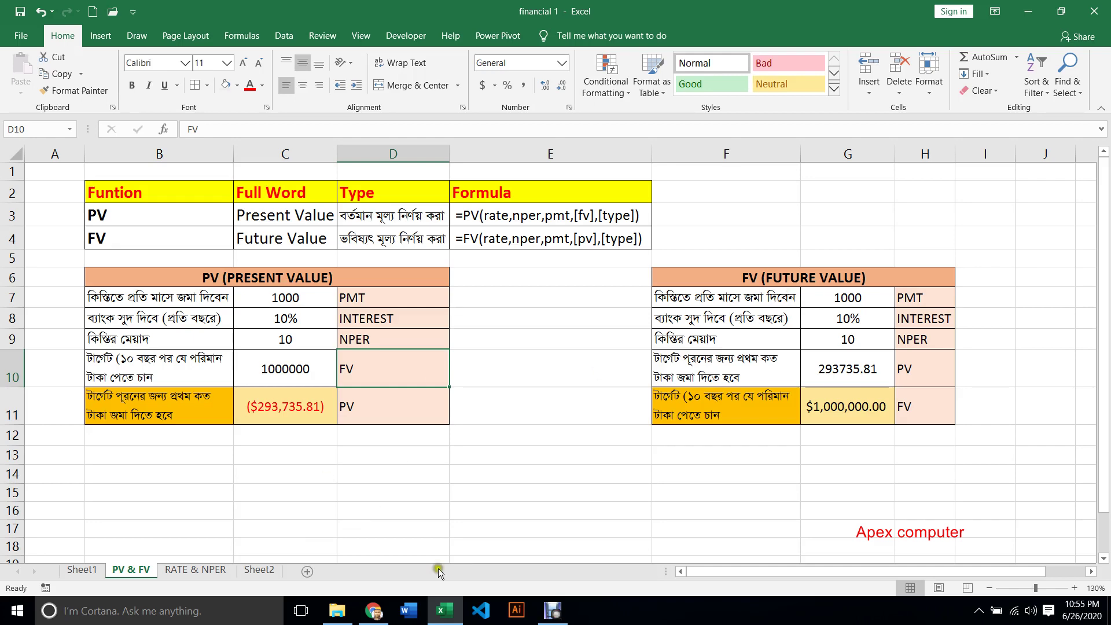
left_click(206, 569)
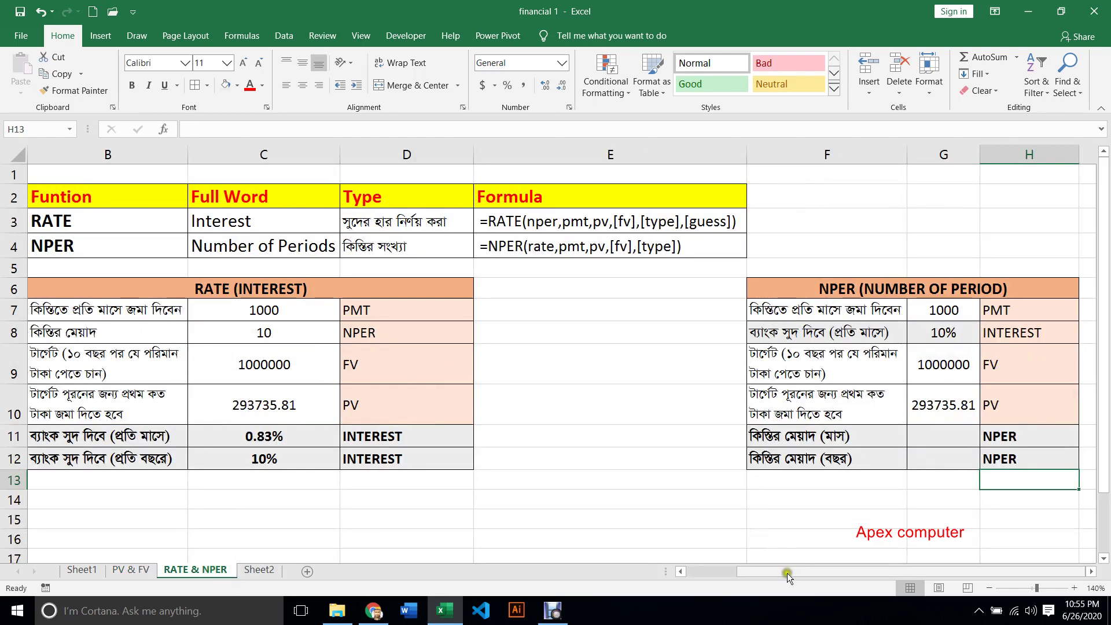
left_click(1065, 396)
key("Right")
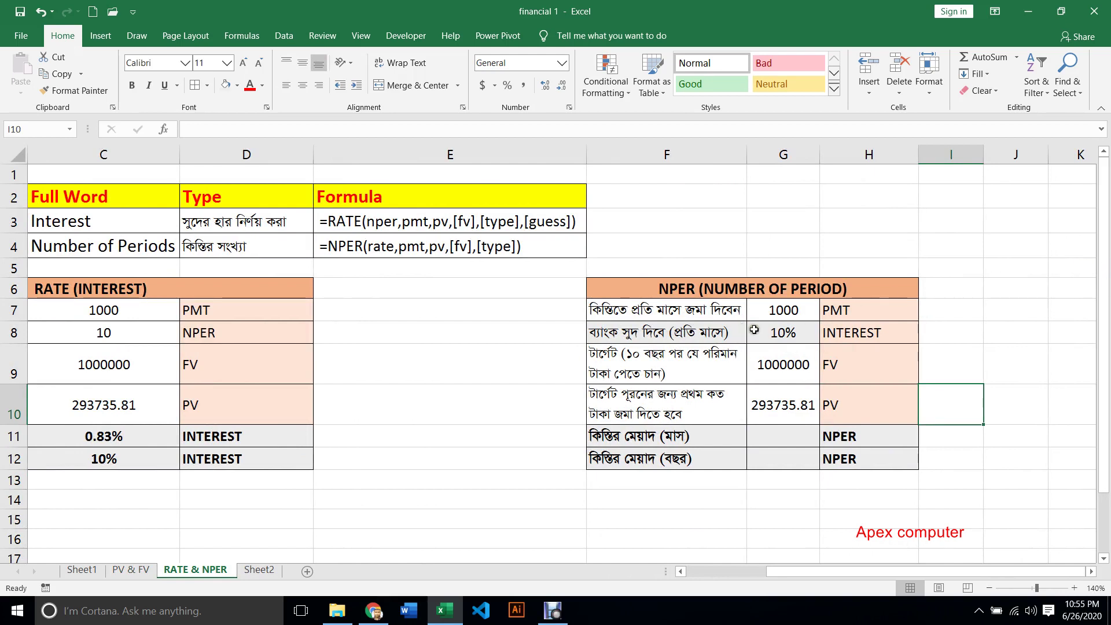
left_click(840, 312)
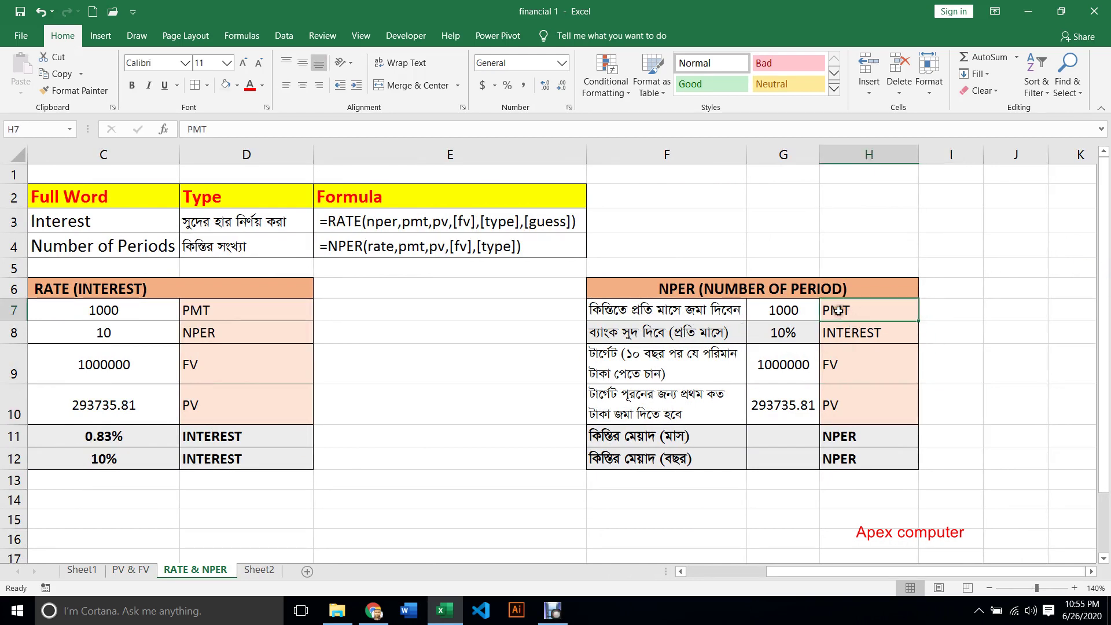
left_click(790, 315)
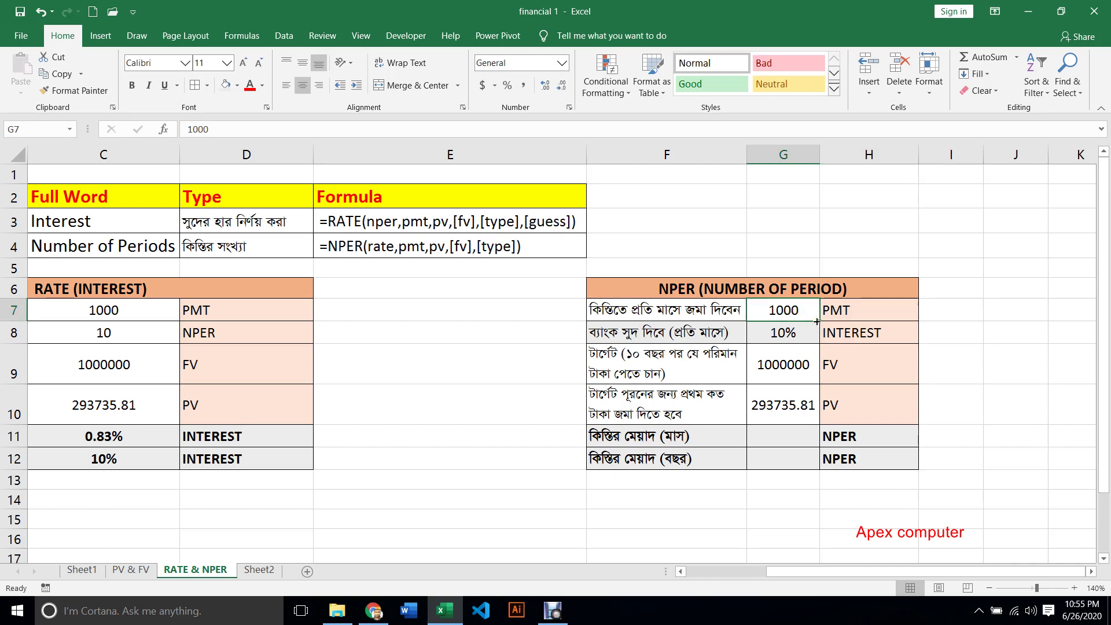
left_click(790, 334)
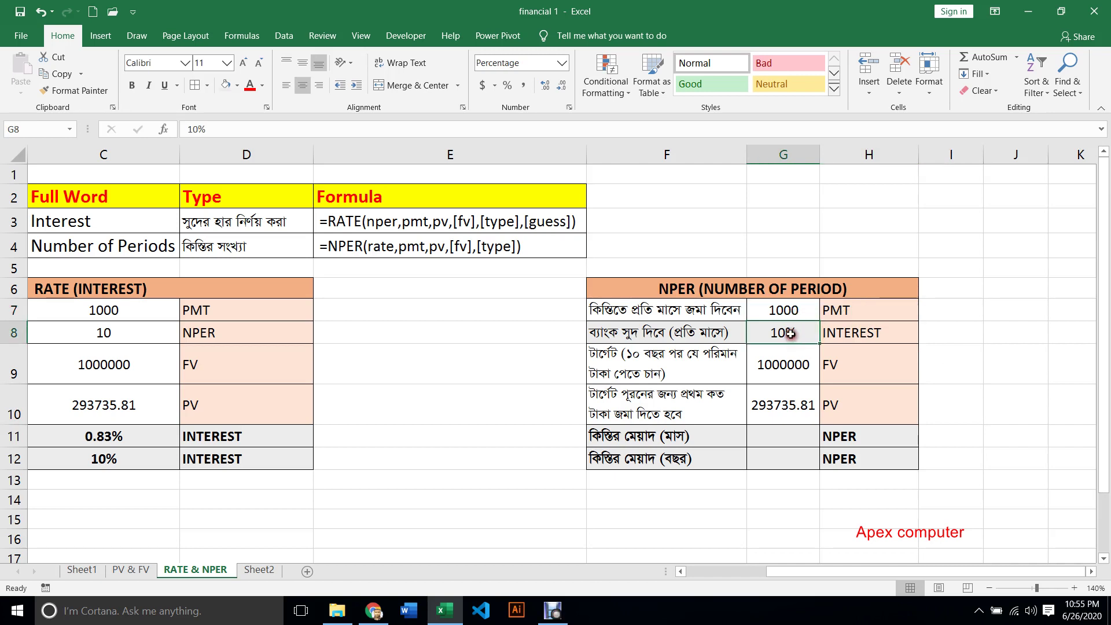
left_click(778, 366)
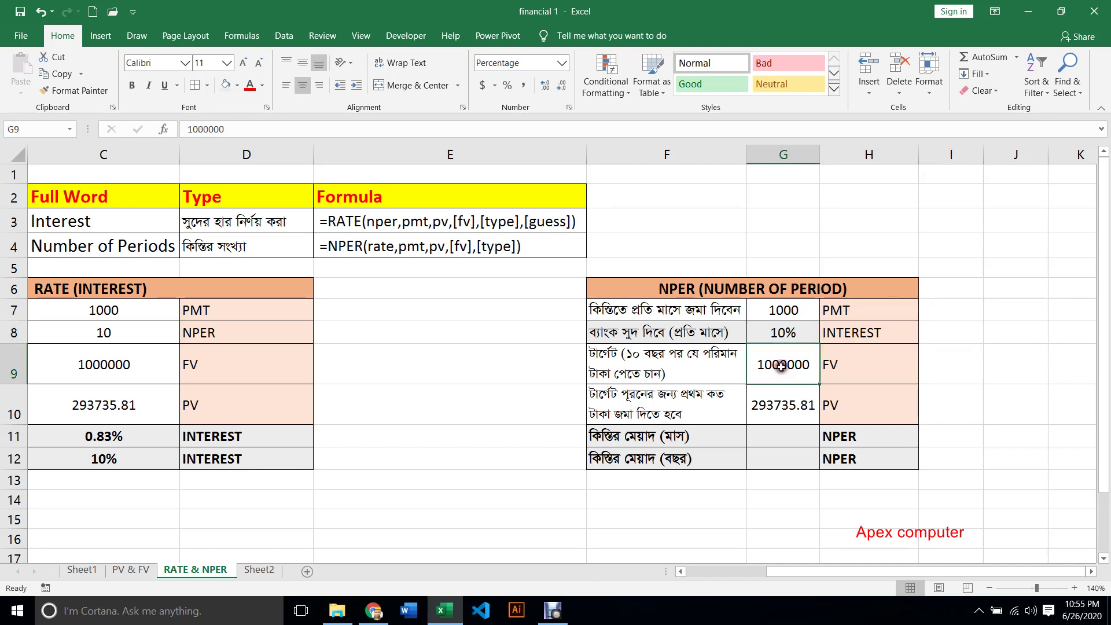
left_click(778, 406)
left_click(793, 436)
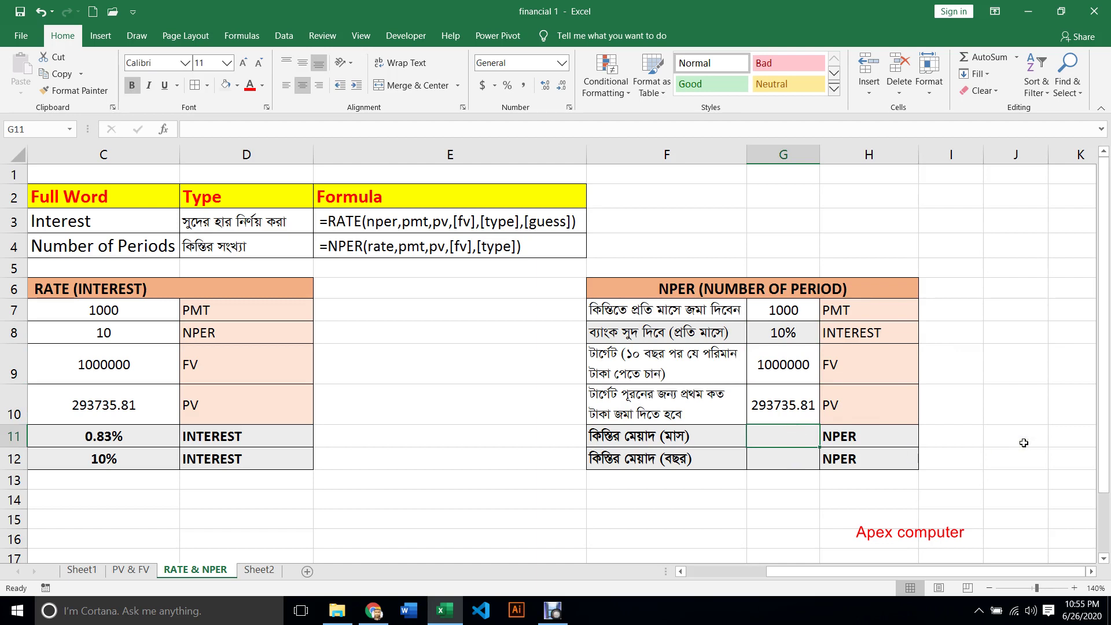
left_click(799, 367)
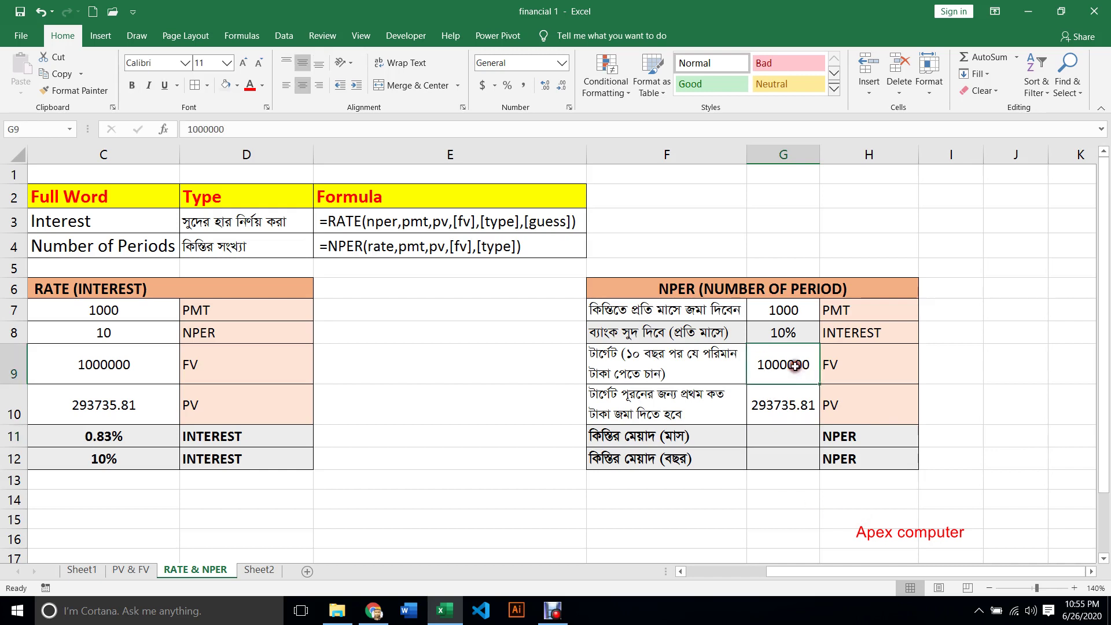
left_click(778, 437)
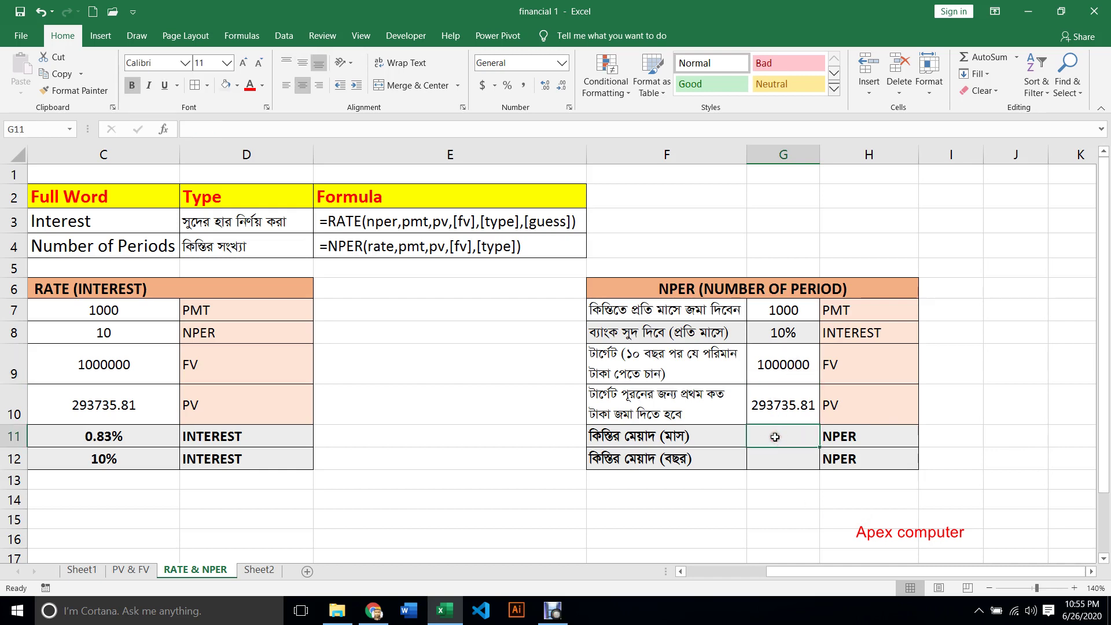
left_click(783, 450)
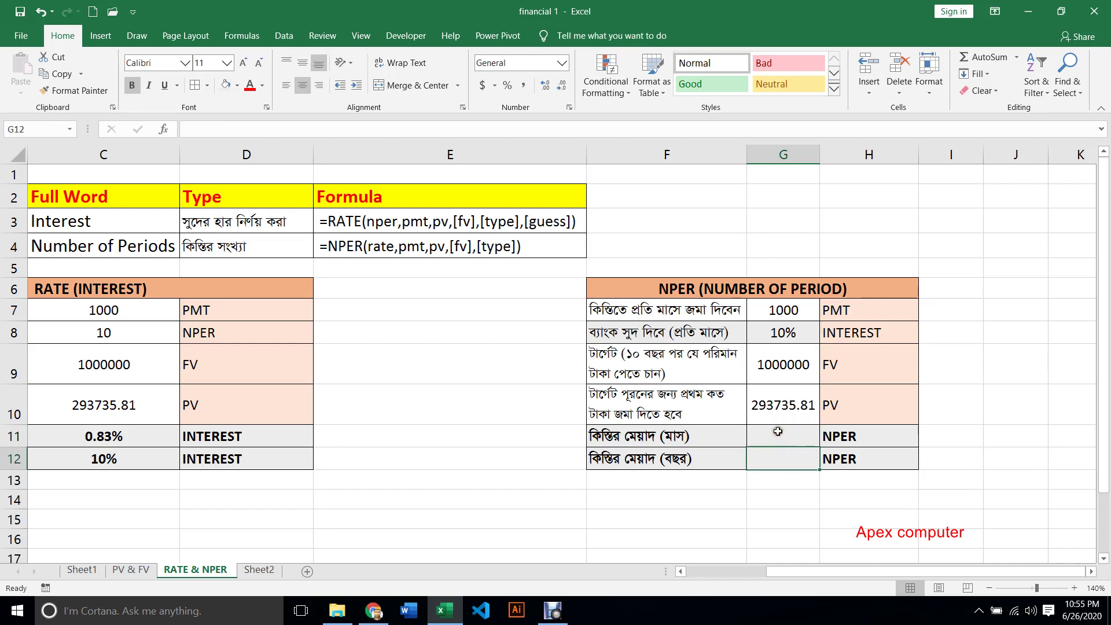
left_click(779, 433)
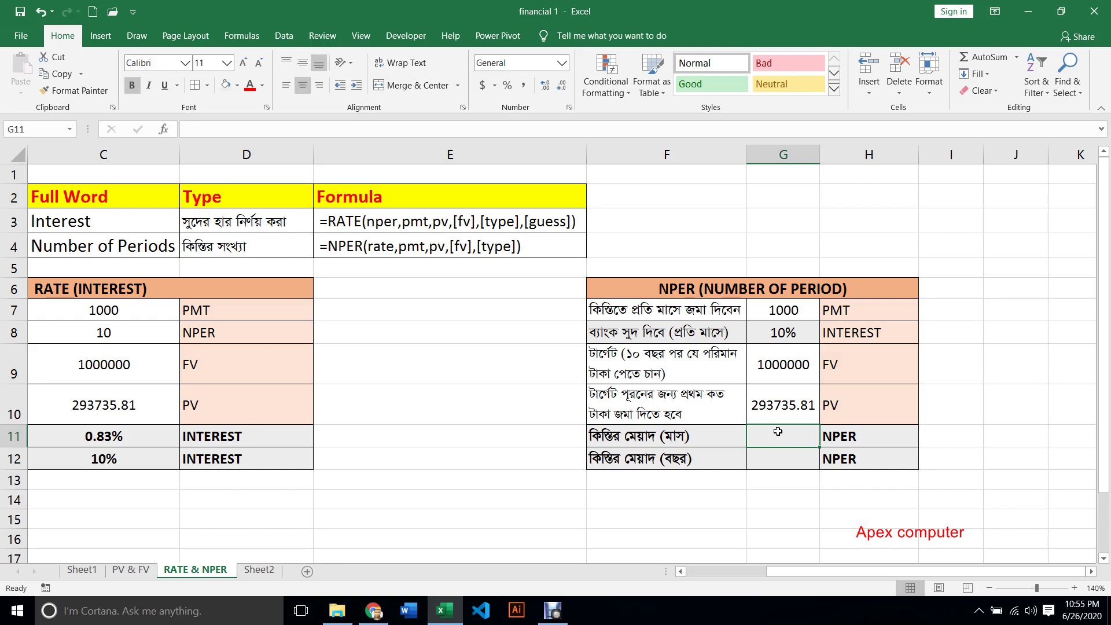
left_click(767, 431)
left_click(765, 455)
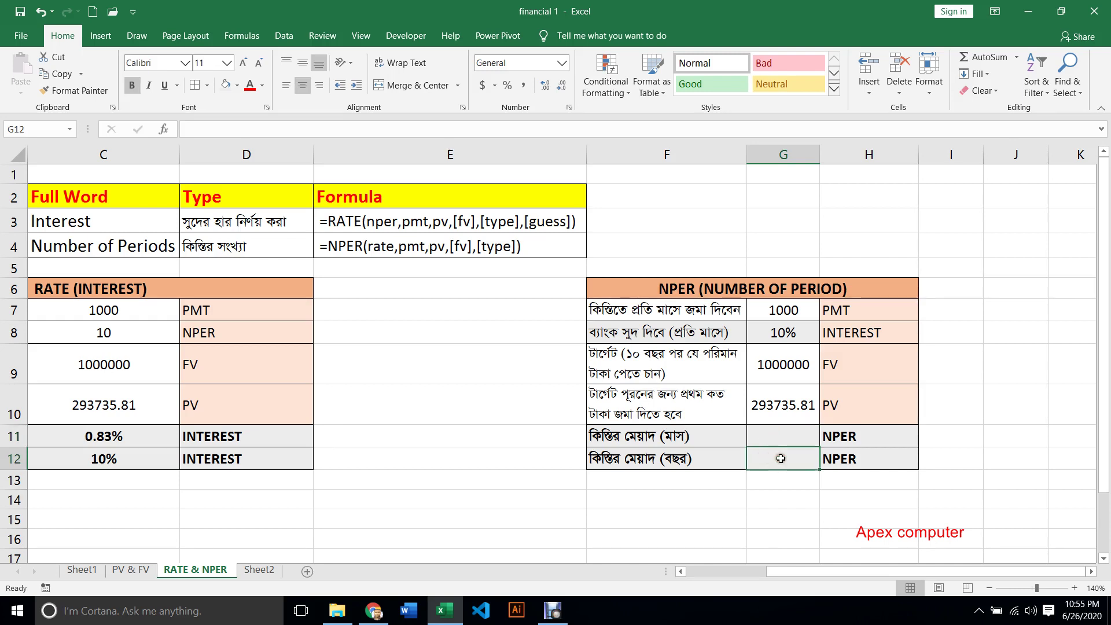
left_click(781, 430)
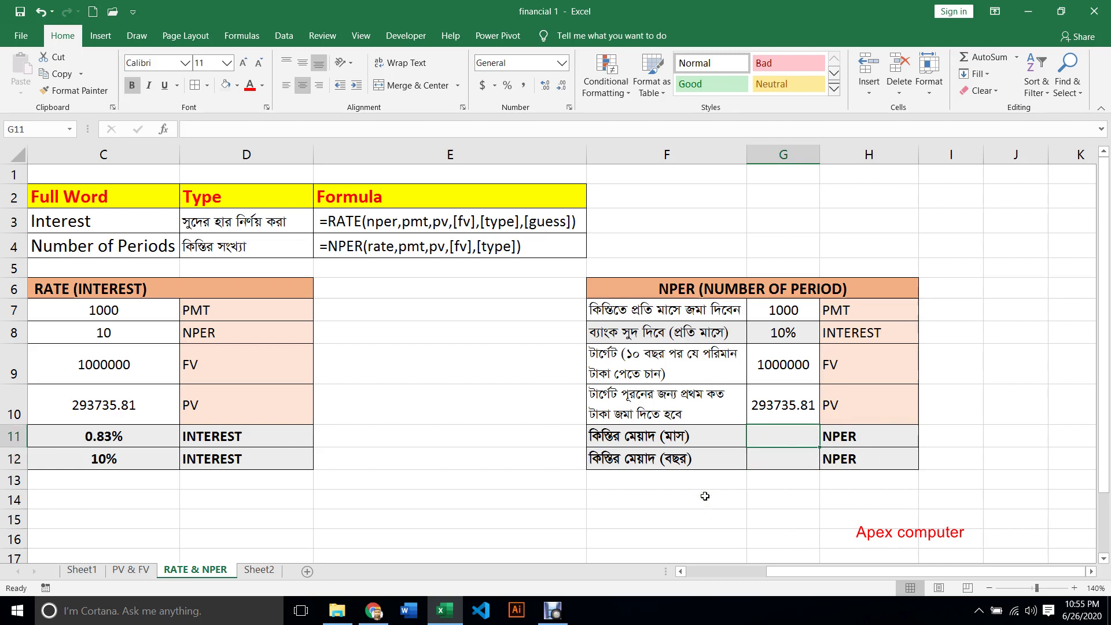
- Build =NPER(G8/12,-G7,-G10,G9 in G11 for the deposit period in months
type("=")
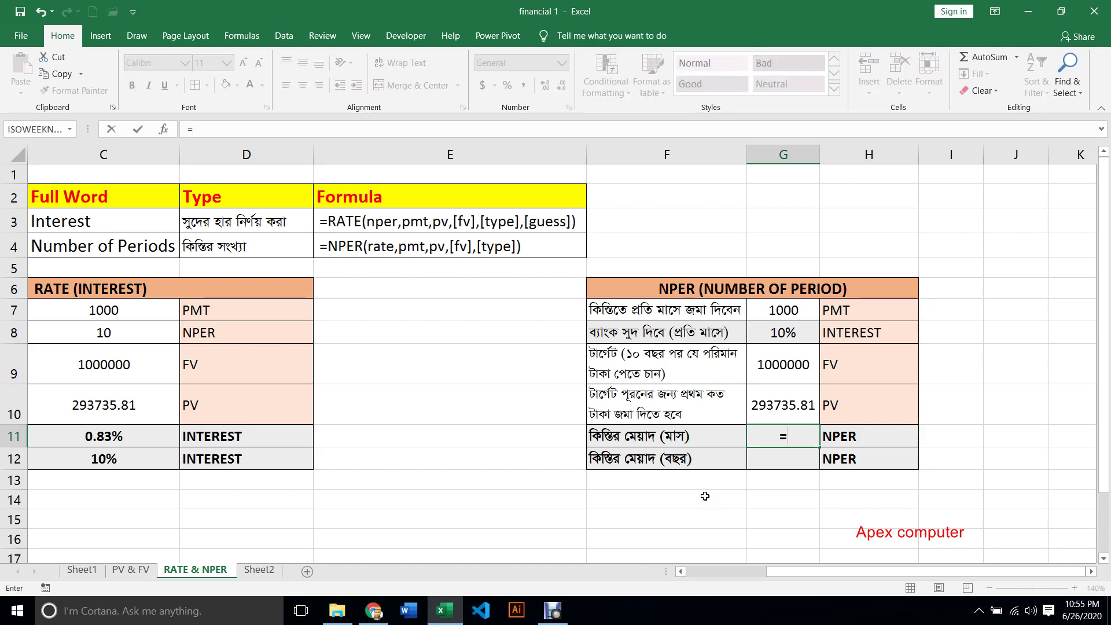
type("NR")
key("BackSpace")
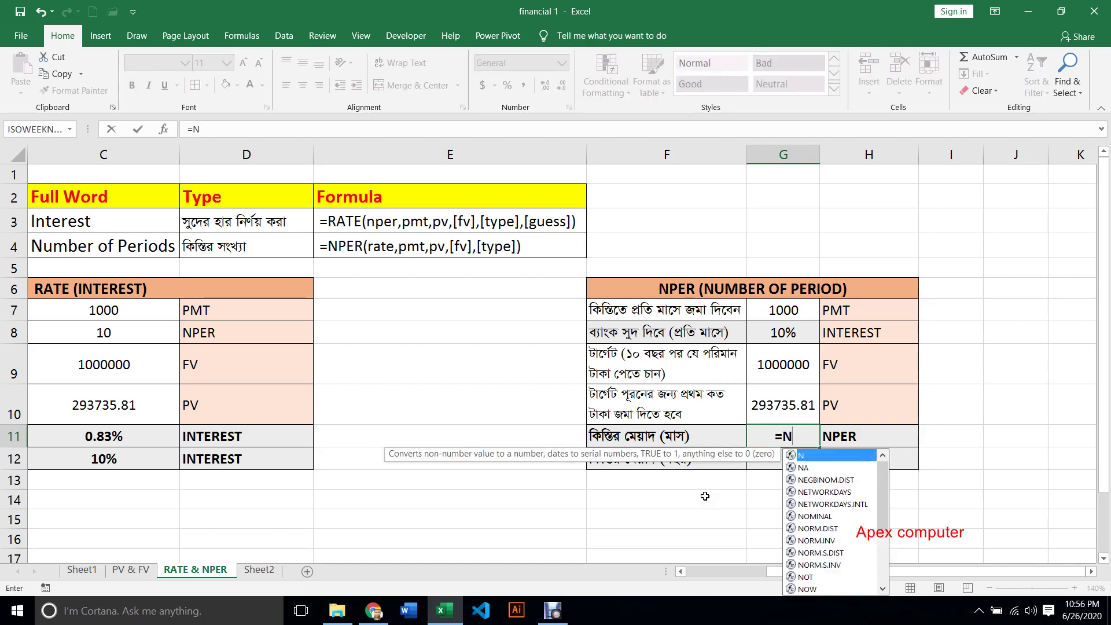
type("P")
key("Tab")
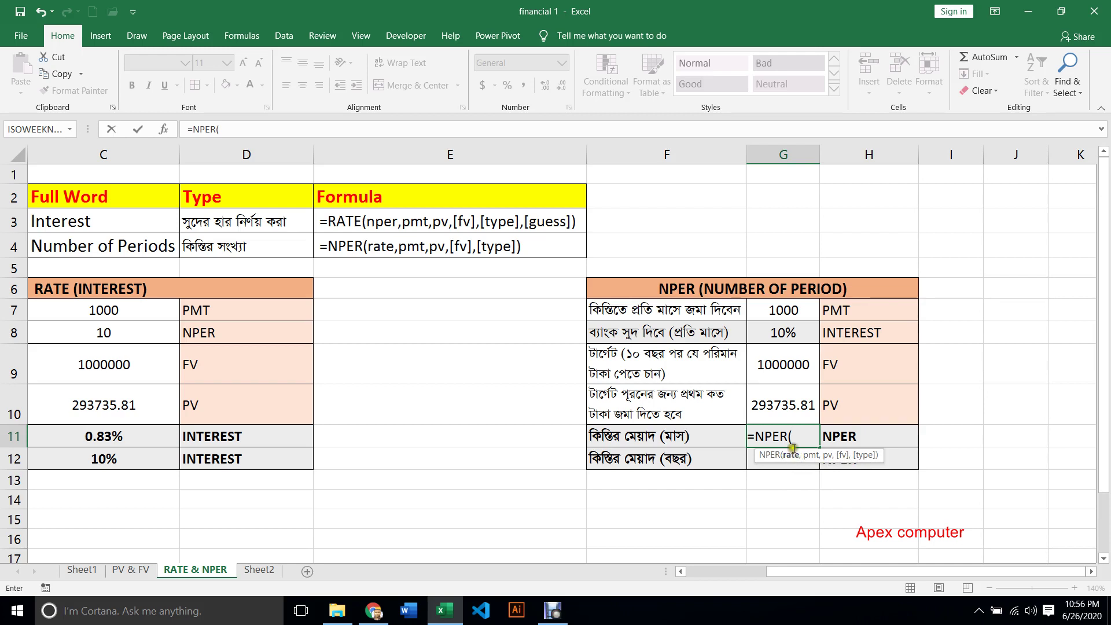
left_click(779, 333)
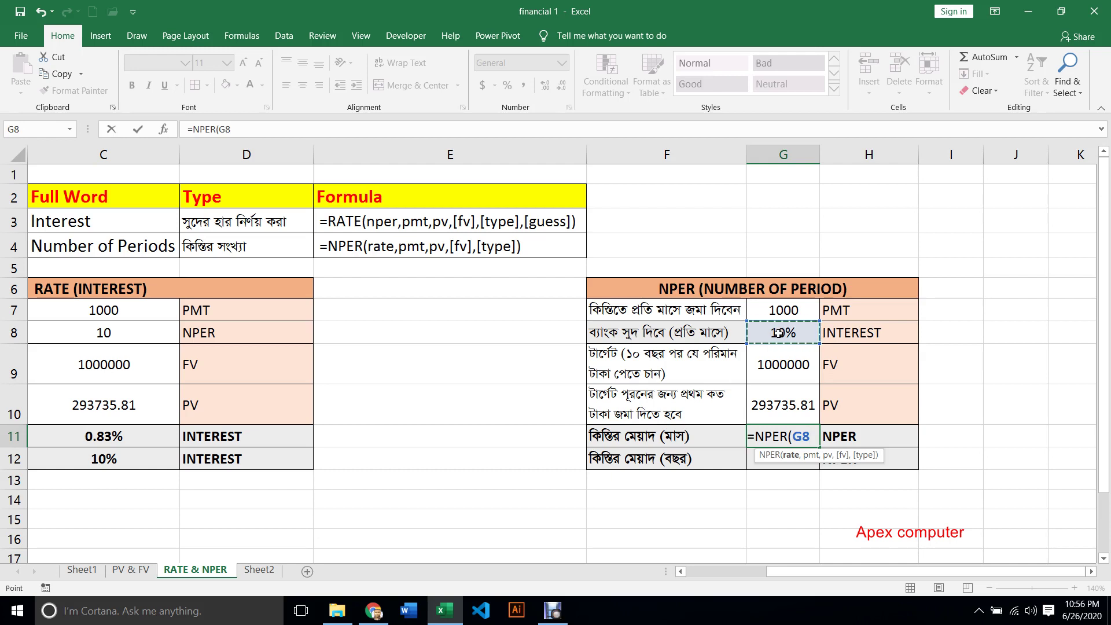
type("/")
type("12,-")
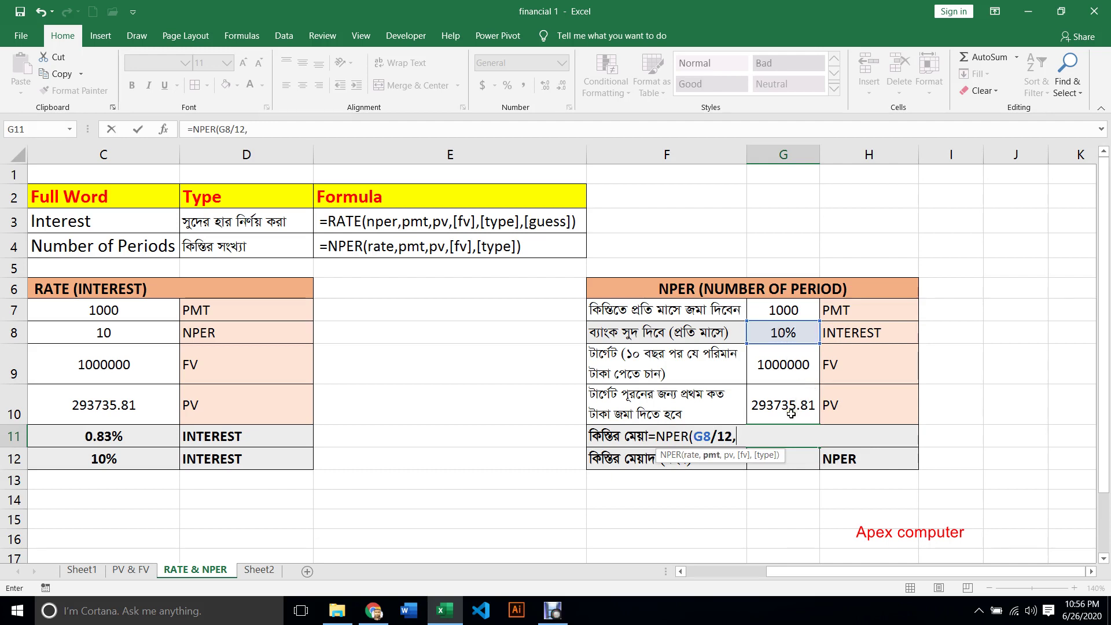
left_click(783, 313)
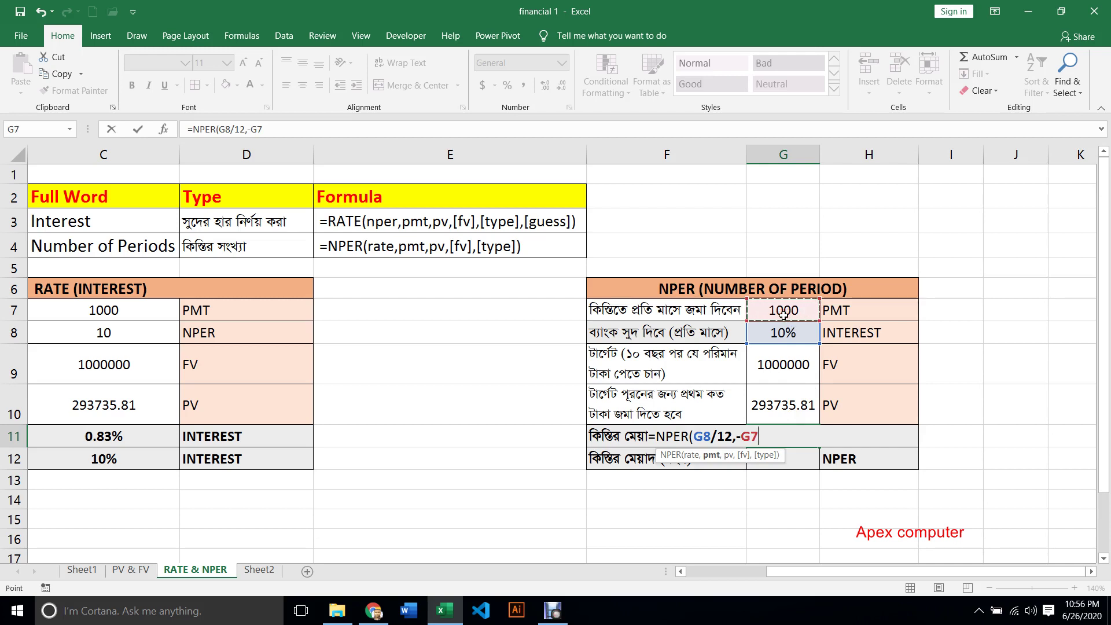
type(",-")
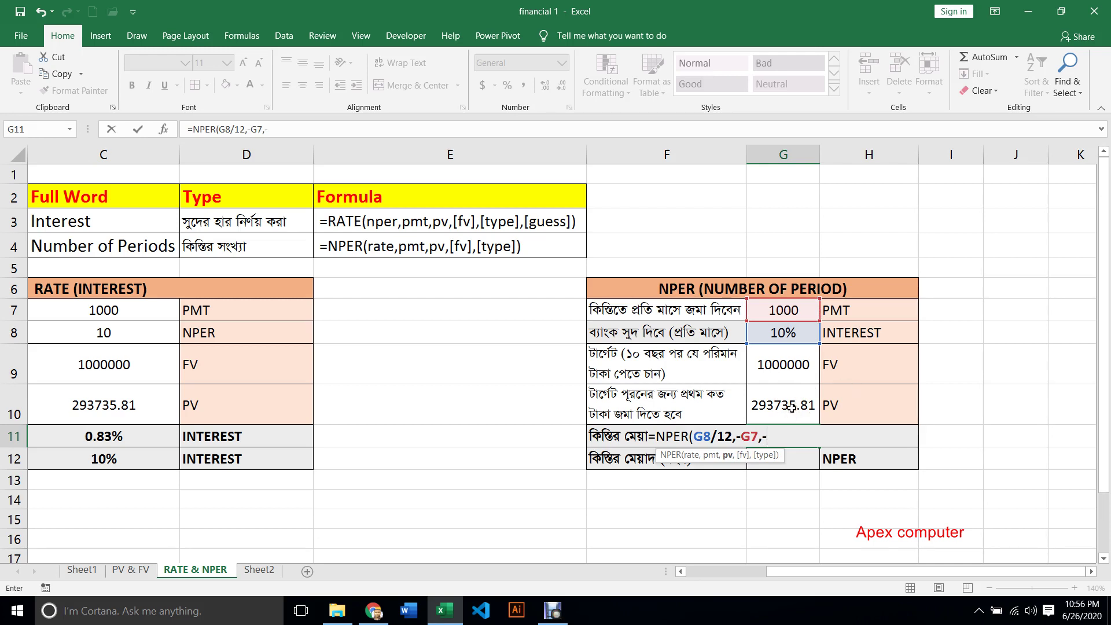
left_click(791, 406)
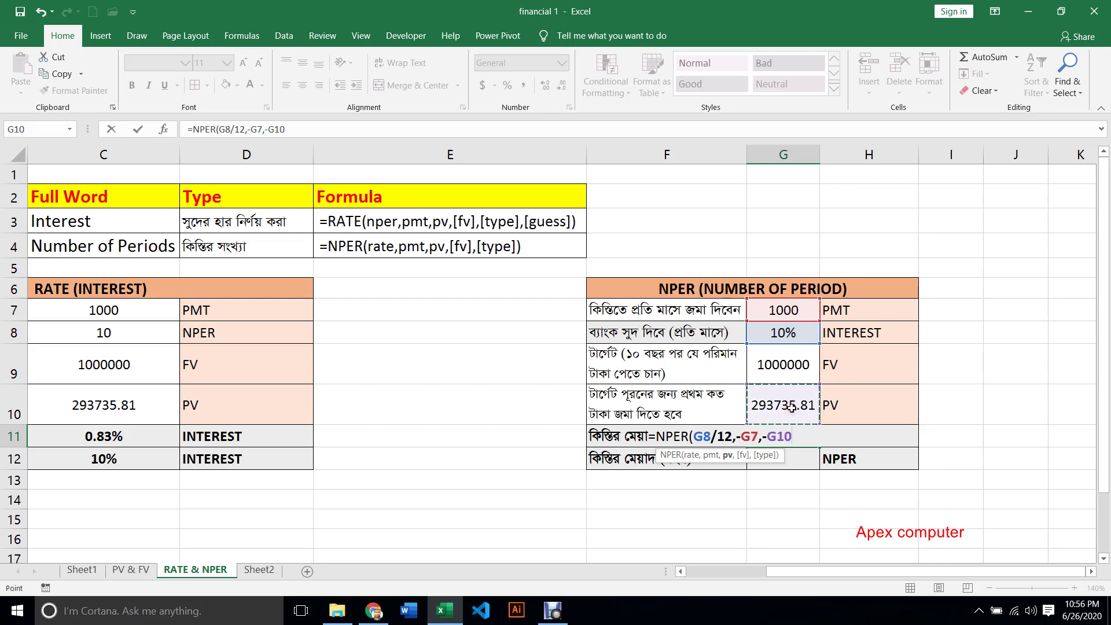
type(",")
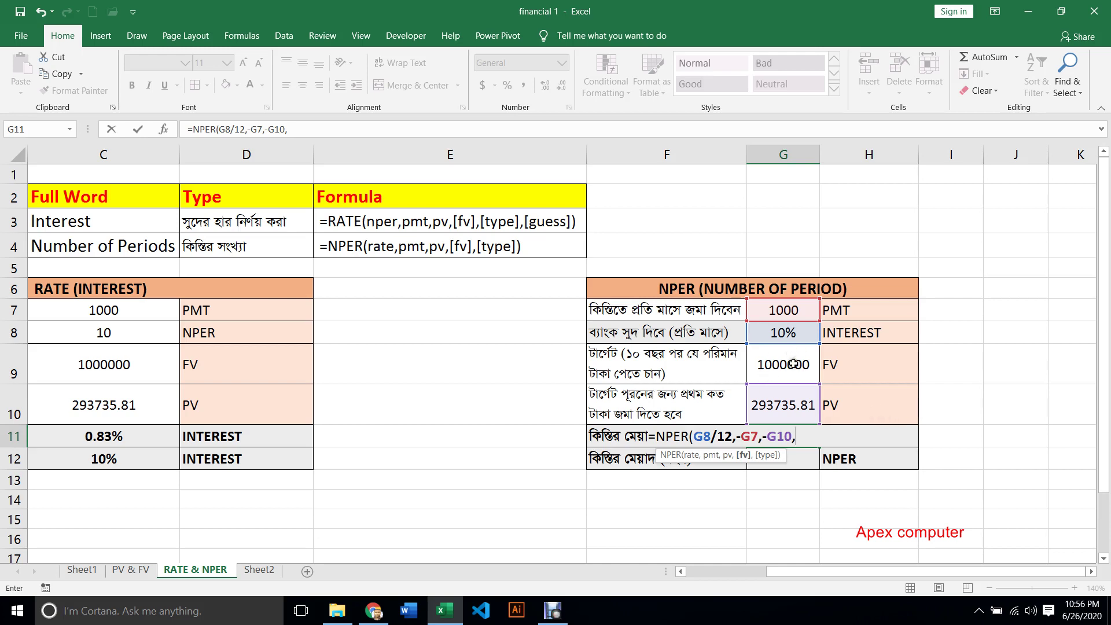
left_click(787, 364)
- Finish the months NPER formula in G11 with type 0, giving 120 months
type(",")
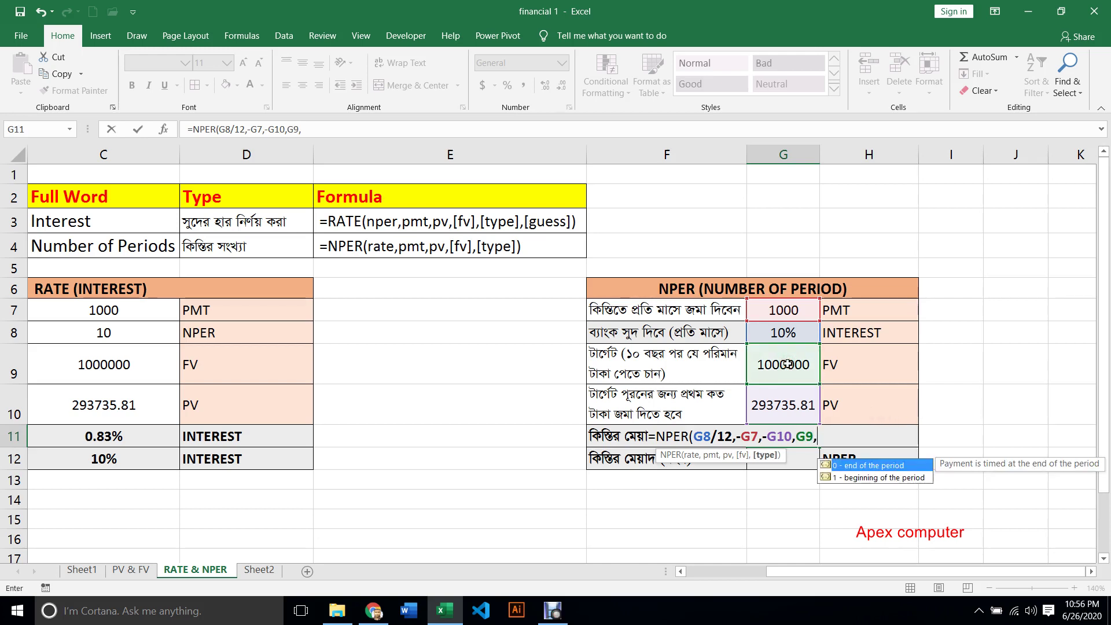
type("0")
key("Return")
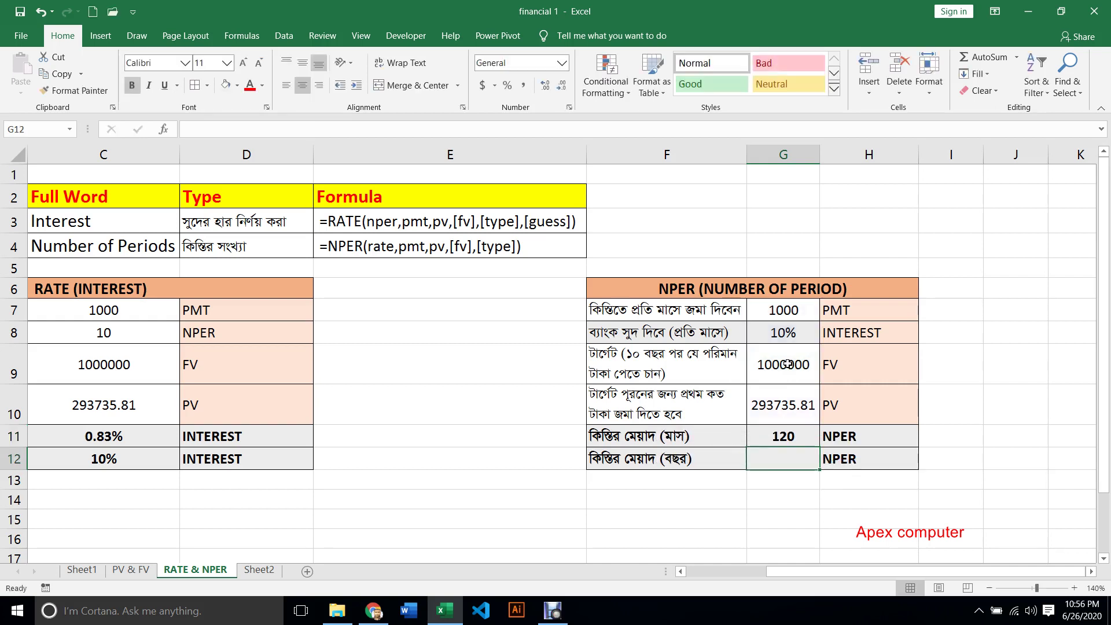
left_click(791, 440)
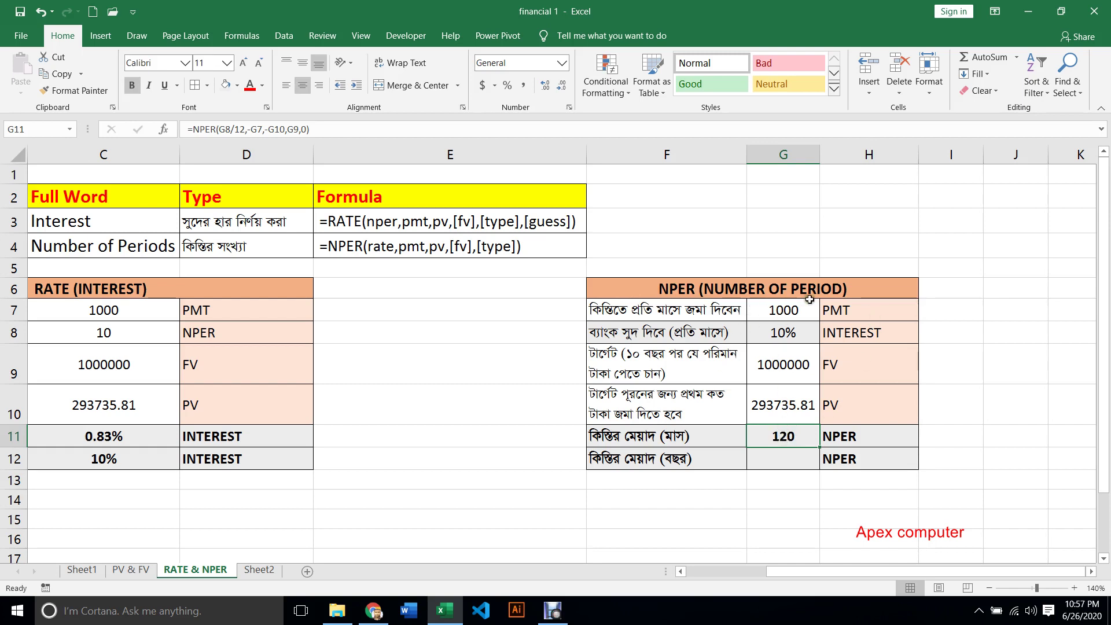
- Enter =G11/12 in G12 for the years period, then restart G12 with =NP
left_click(785, 460)
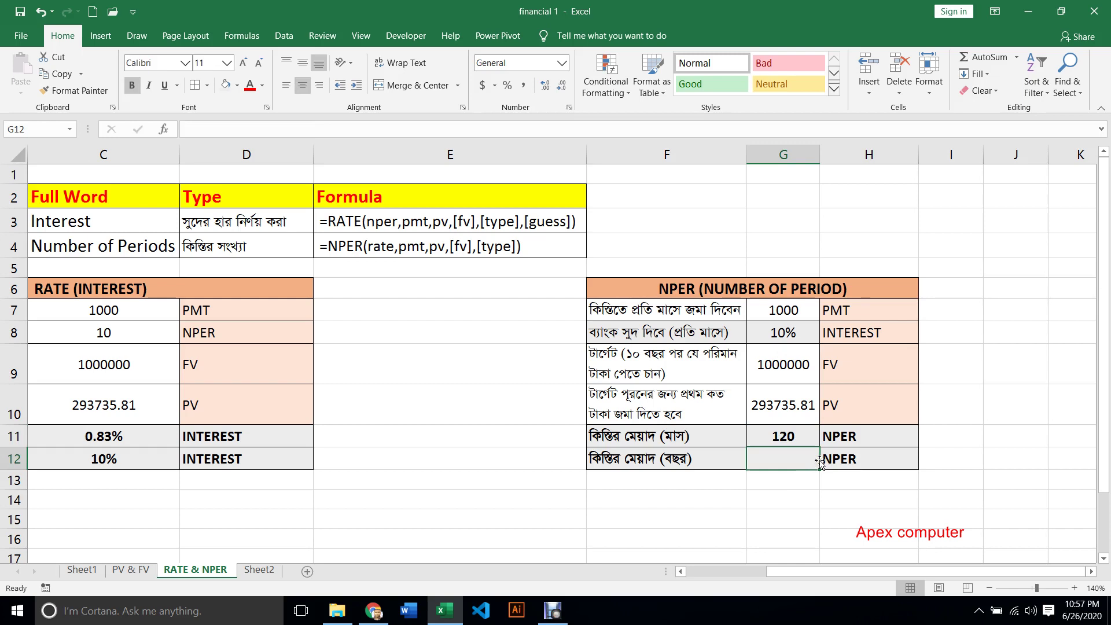
type("=")
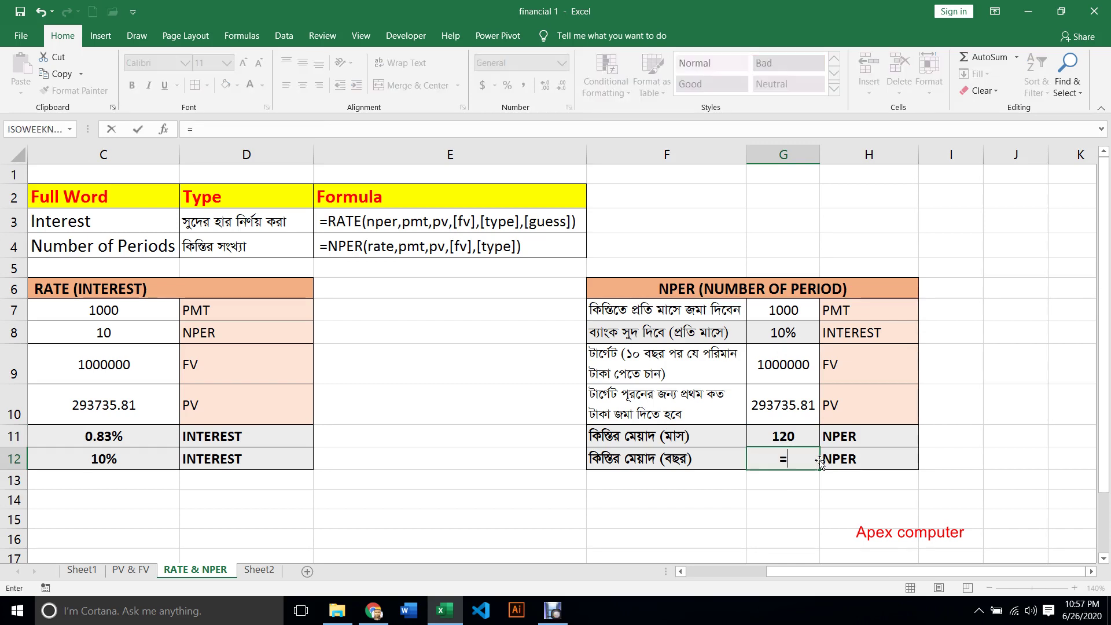
left_click(785, 435)
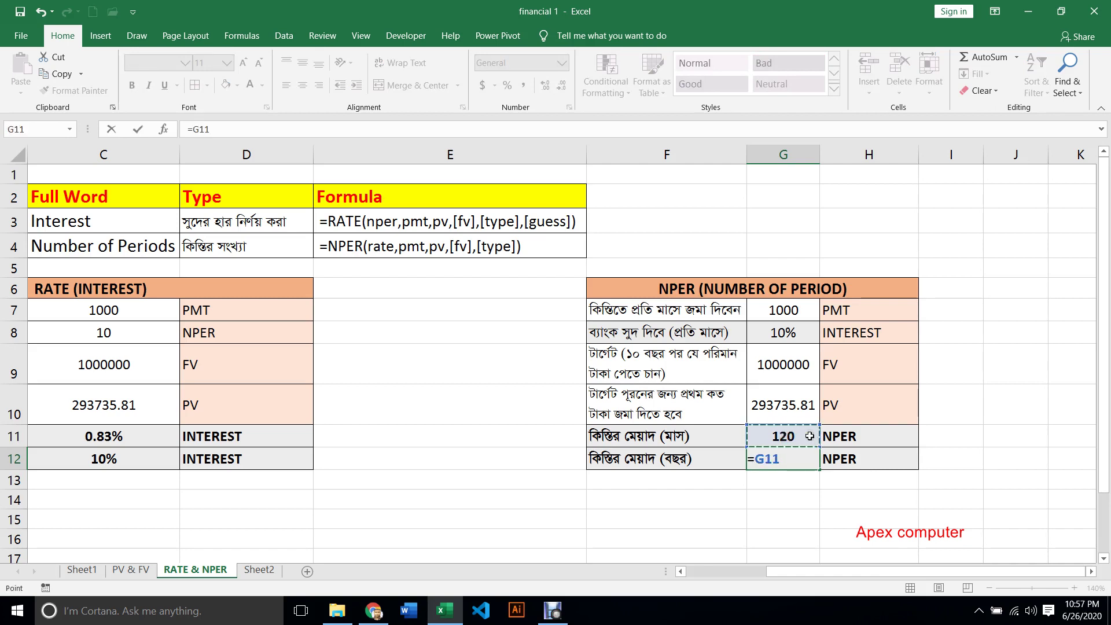
type("/12")
key("Return")
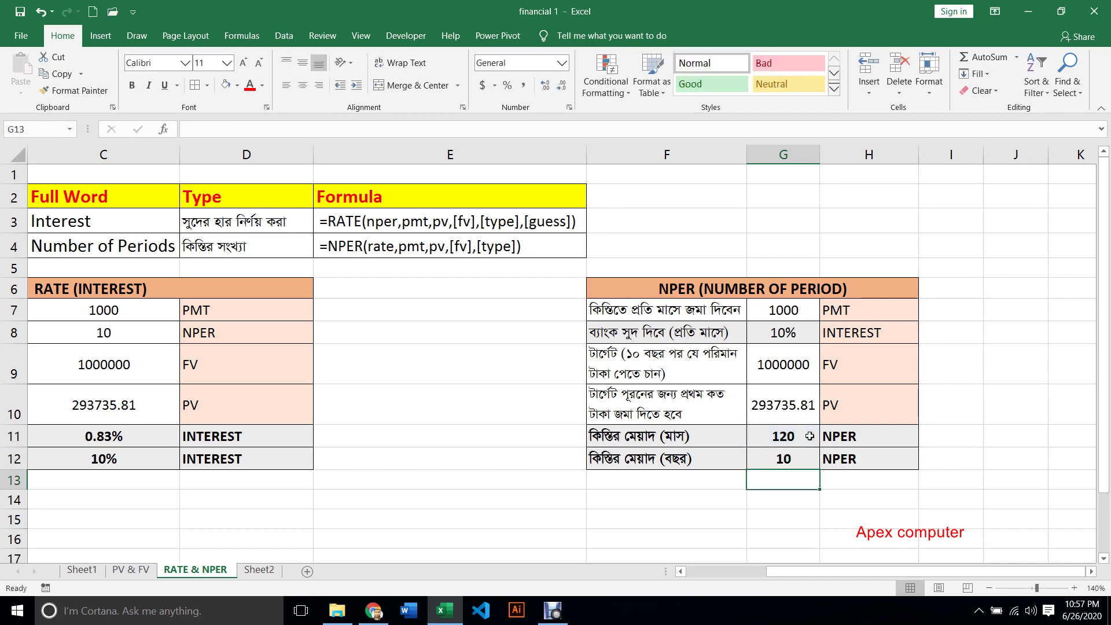
left_click(790, 459)
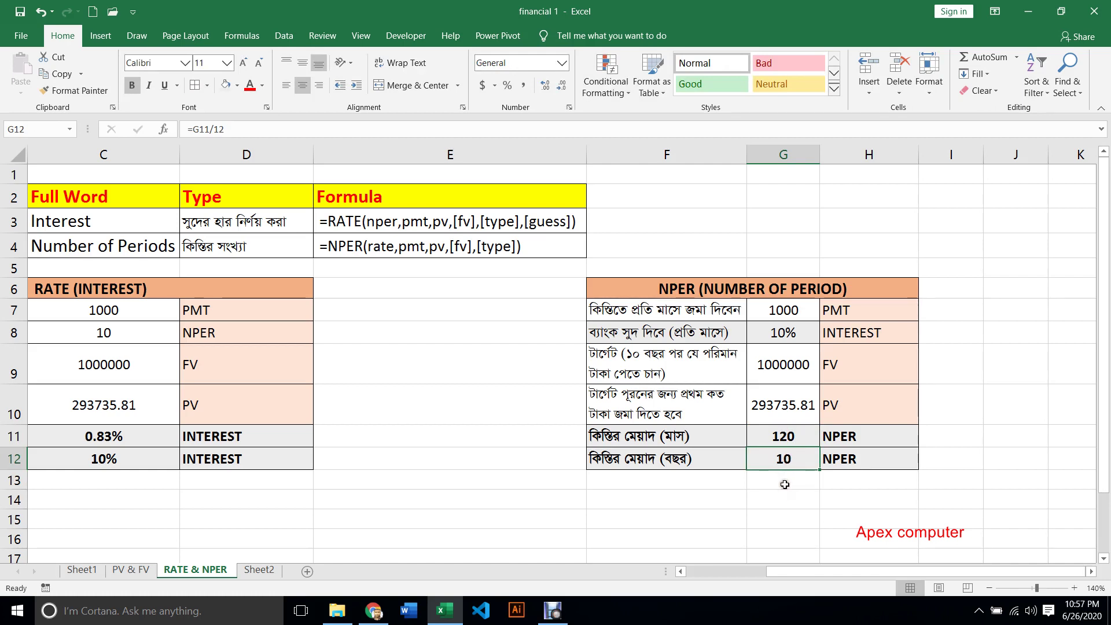
type("=")
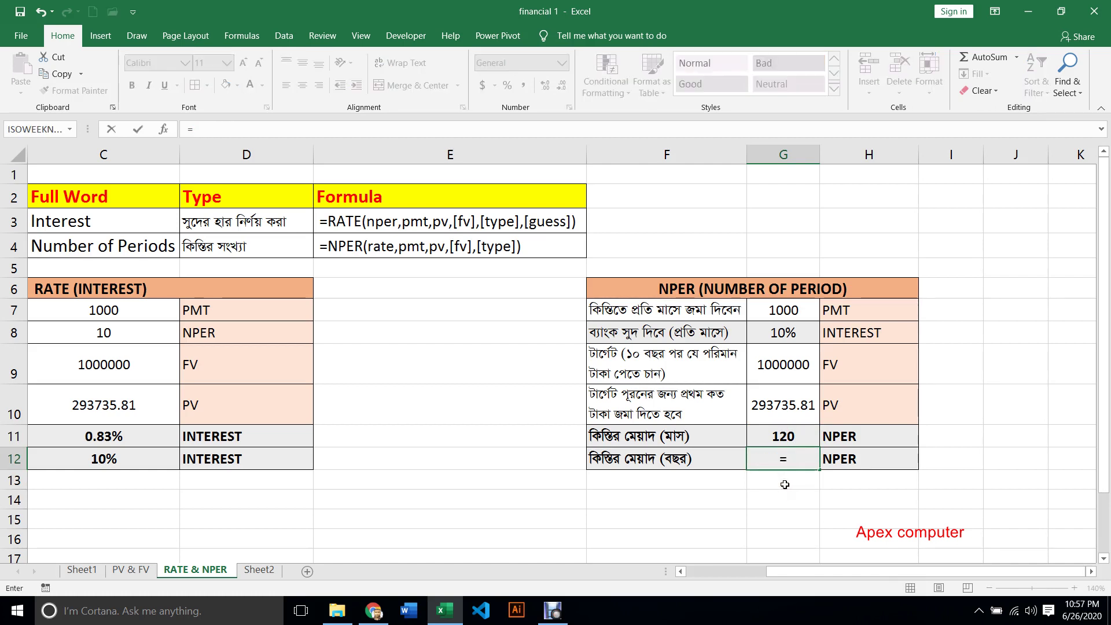
type("NP")
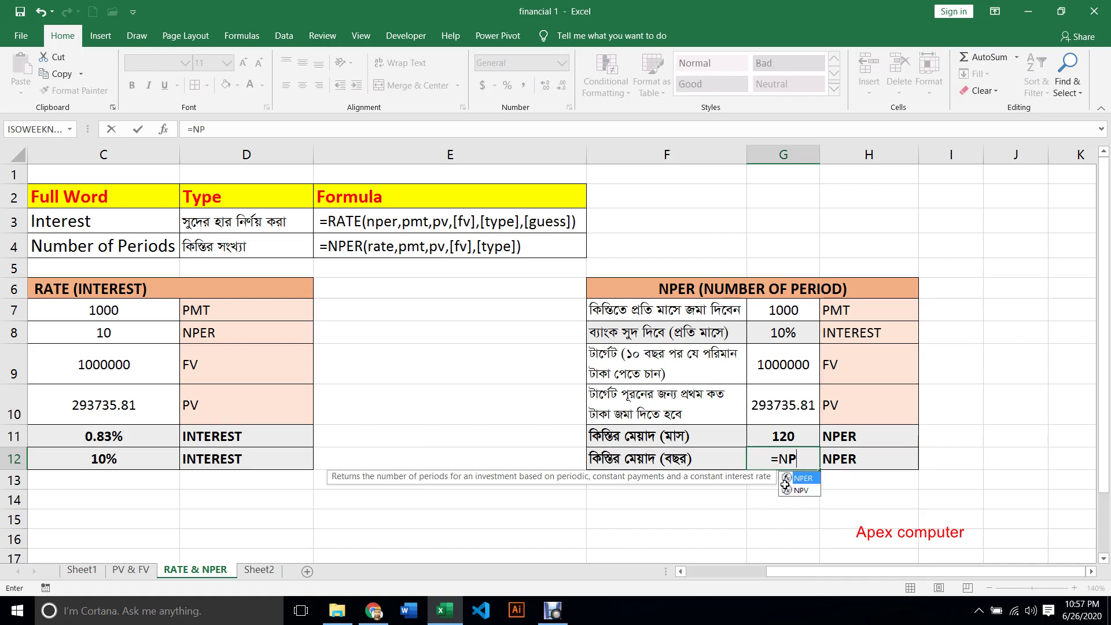
- Complete =NPER(G8/12,-G7,-G10,G9,0)/12 in G12 so it shows 10 years
key("Tab")
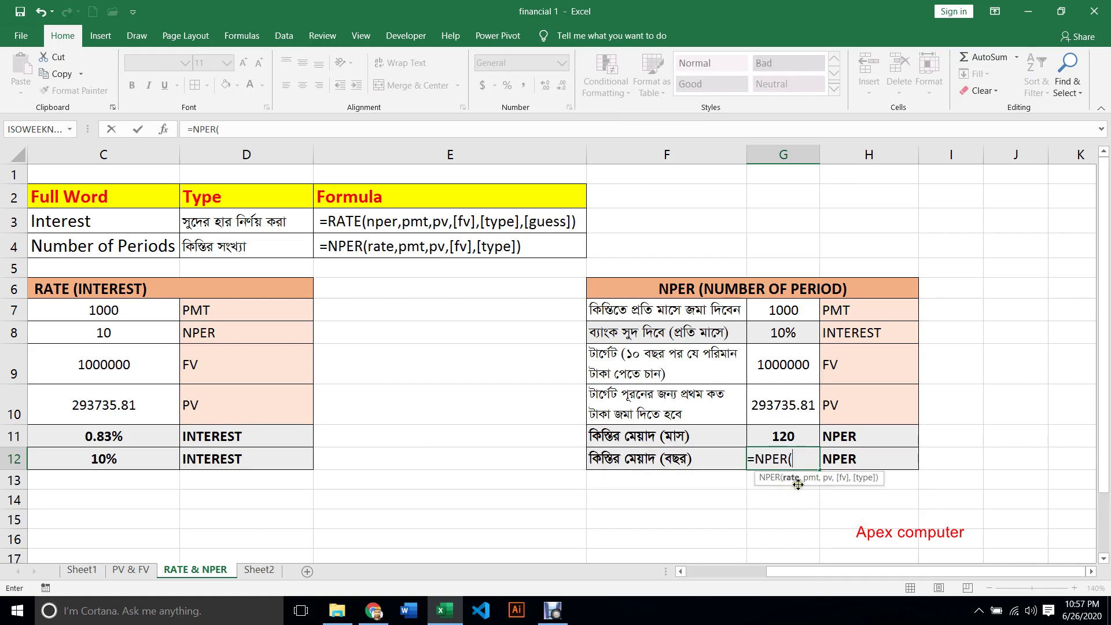
left_click(782, 338)
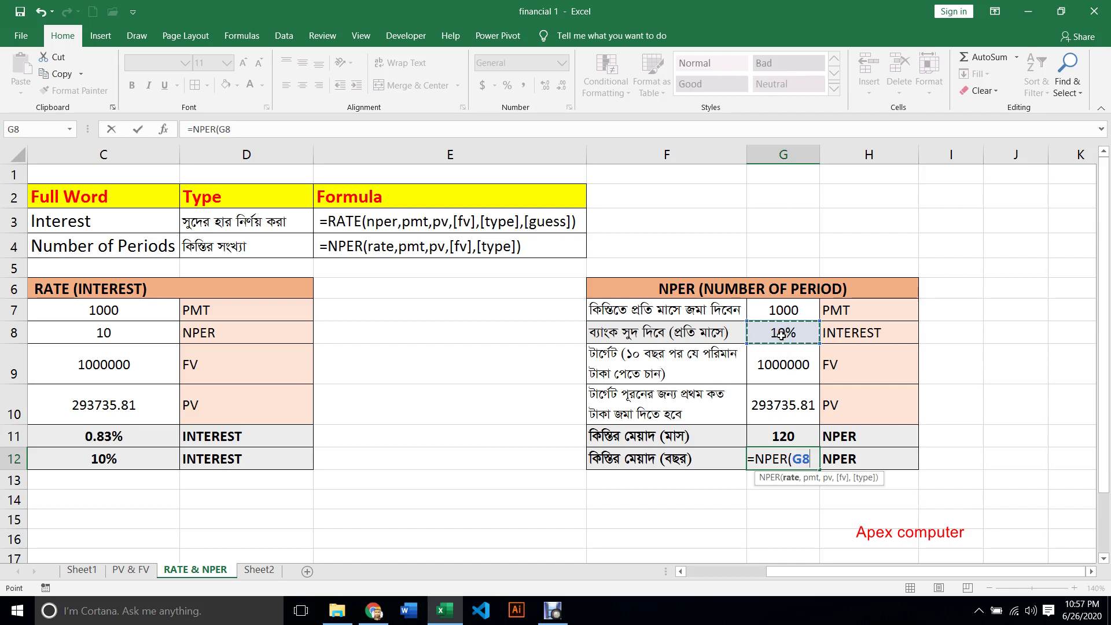
type("/12")
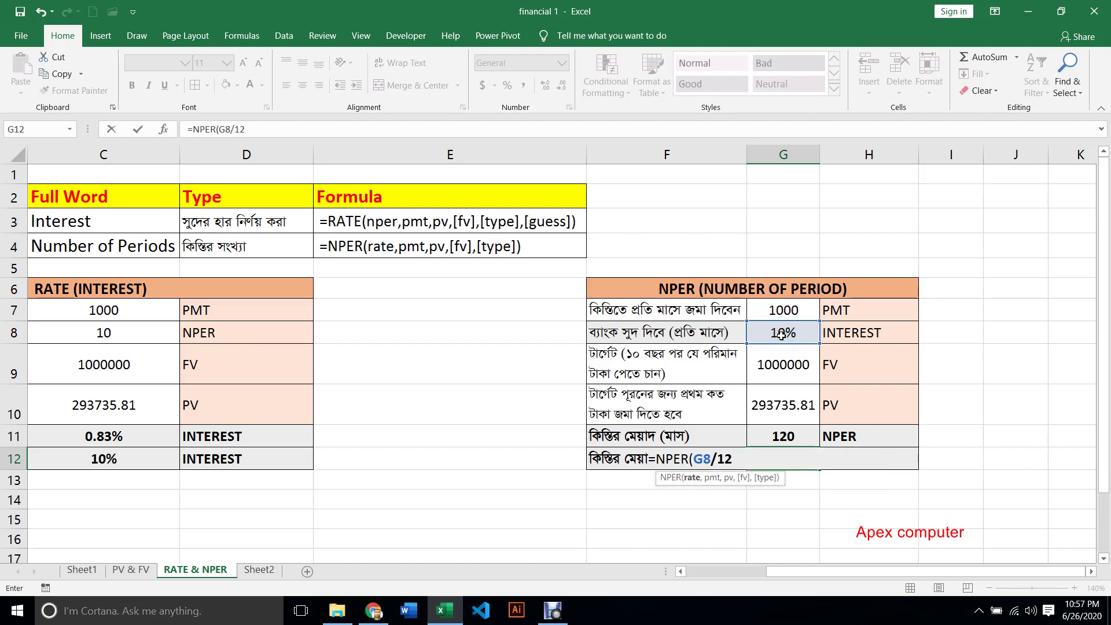
type(",")
type("-")
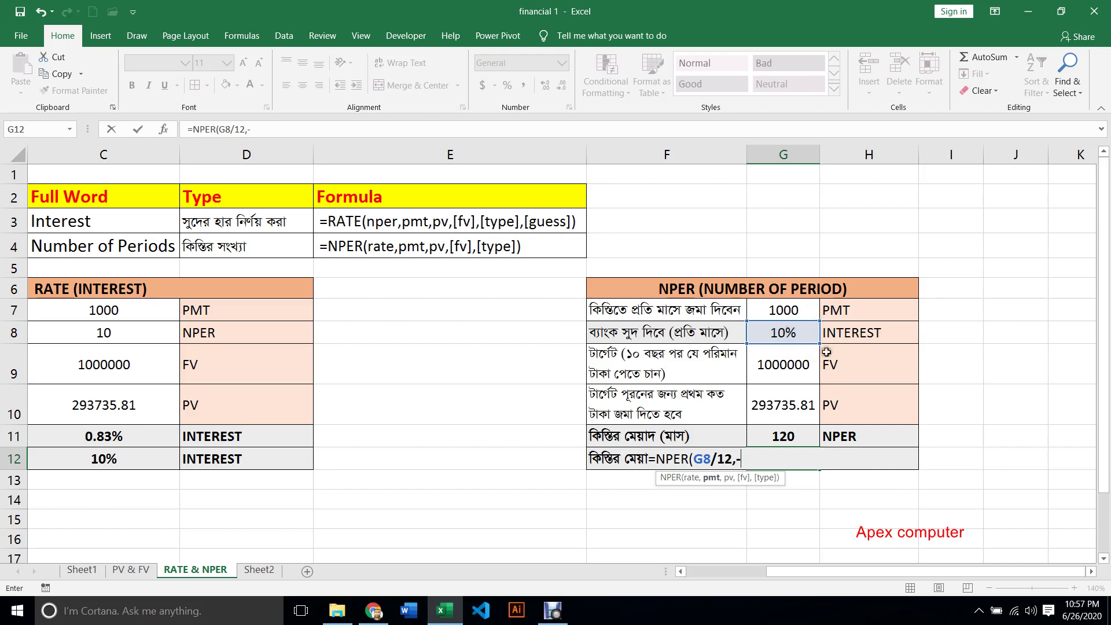
left_click(799, 307)
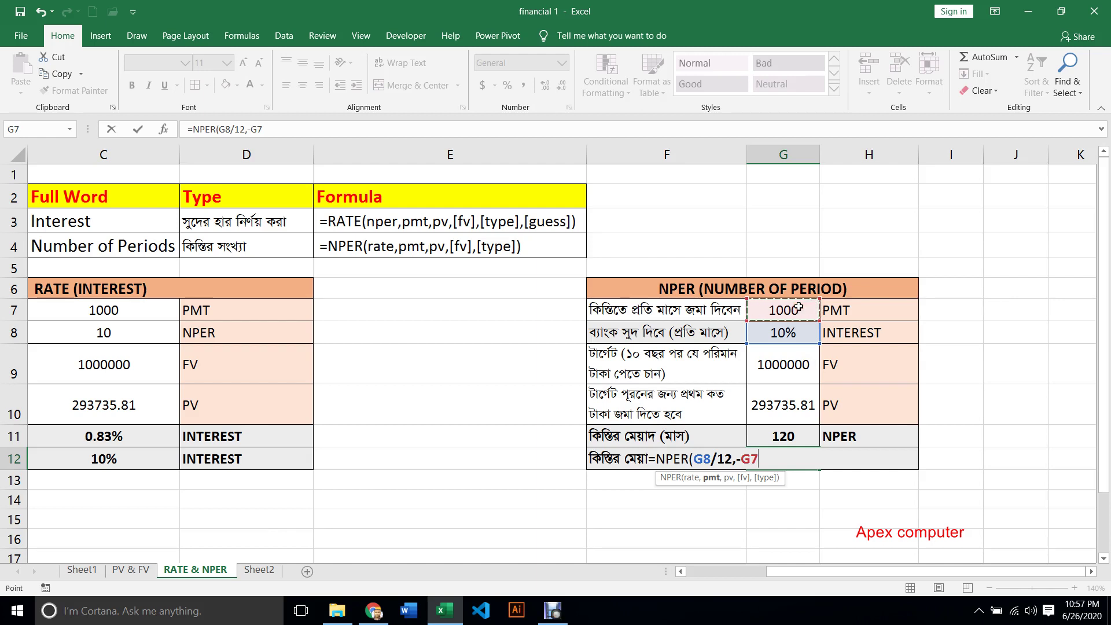
type(",")
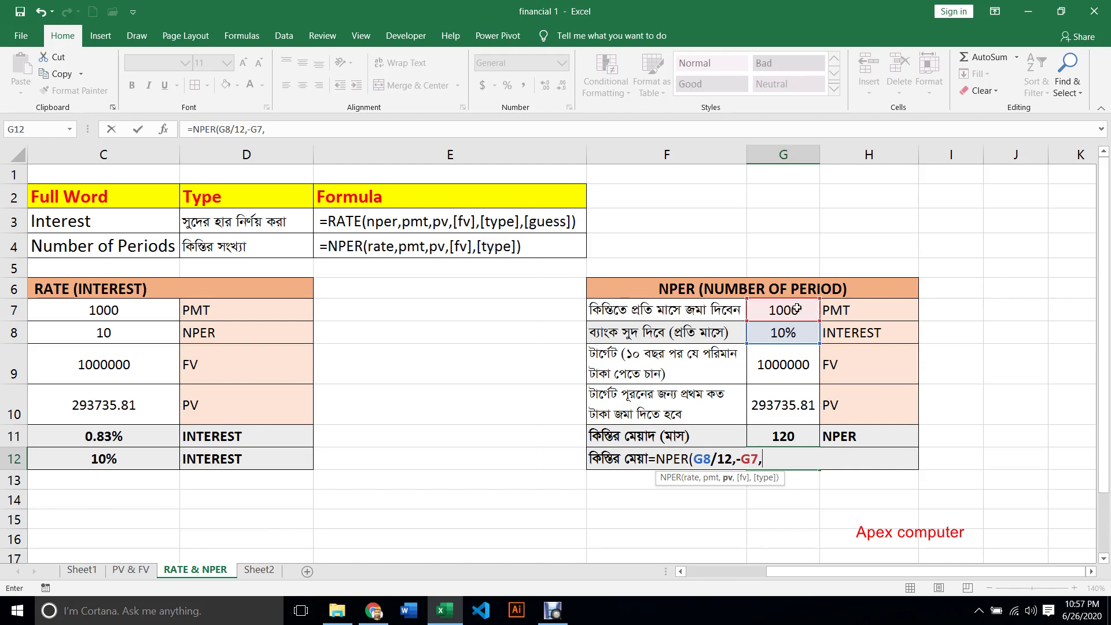
type("-")
left_click(781, 406)
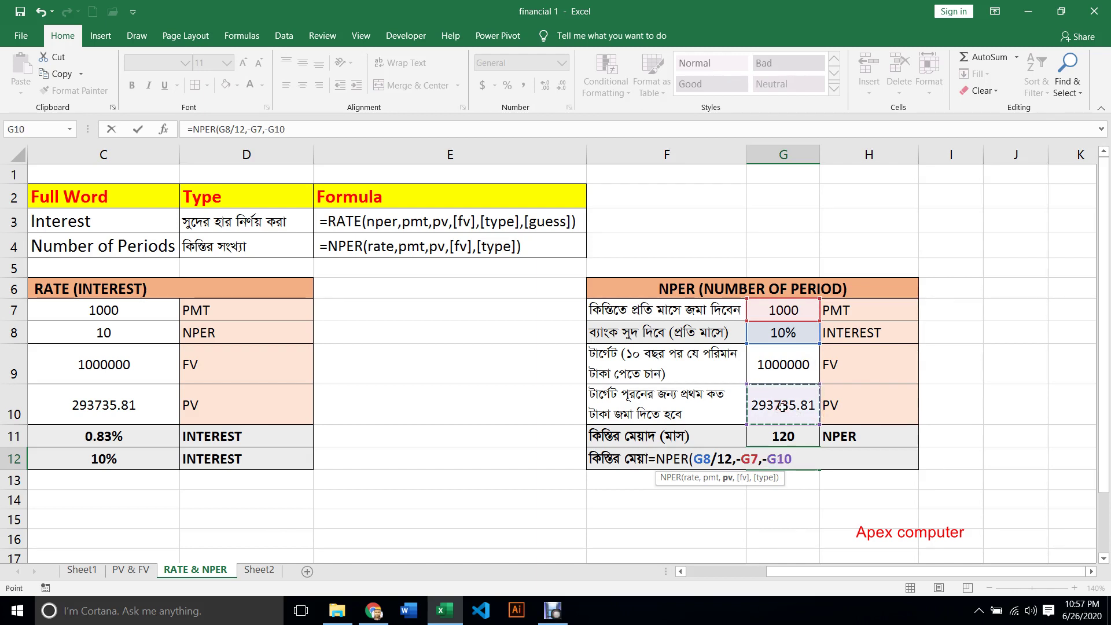
type(",")
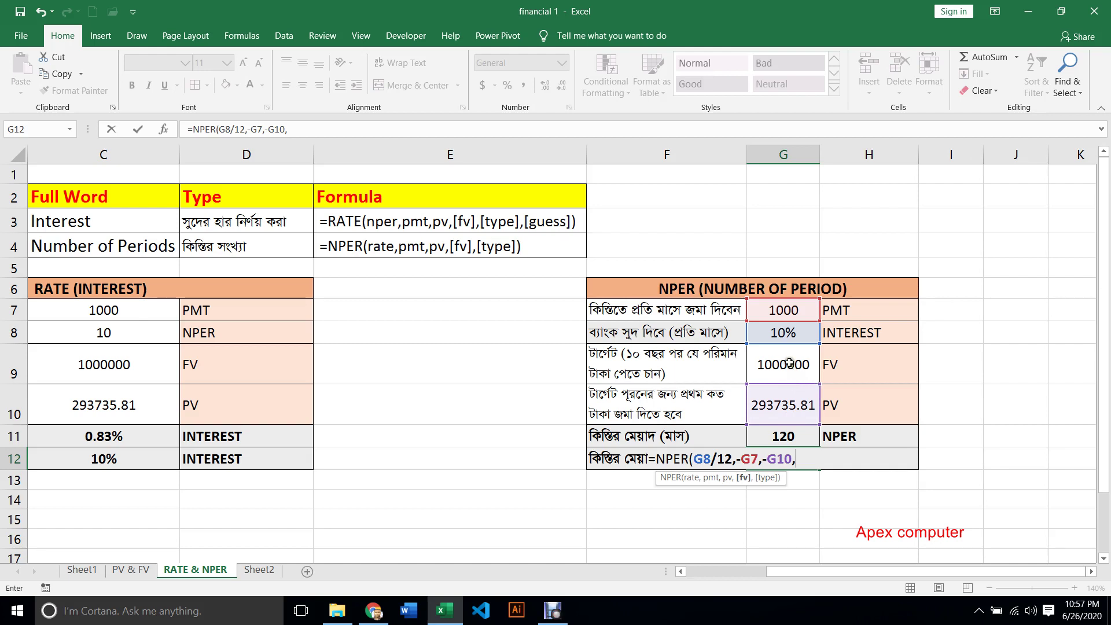
left_click(789, 363)
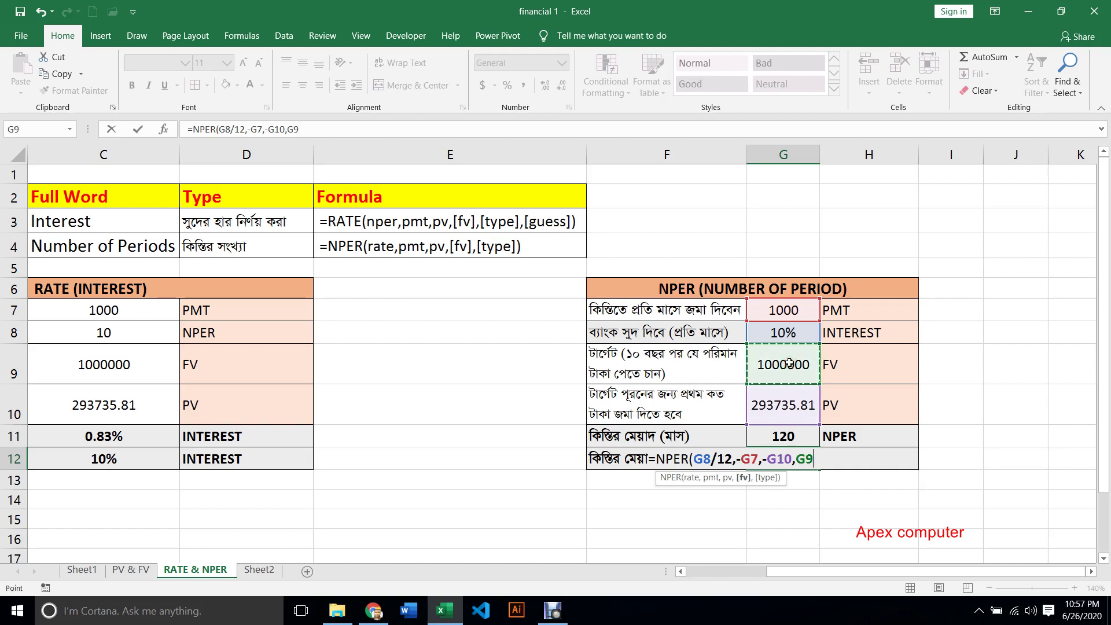
type(",0")
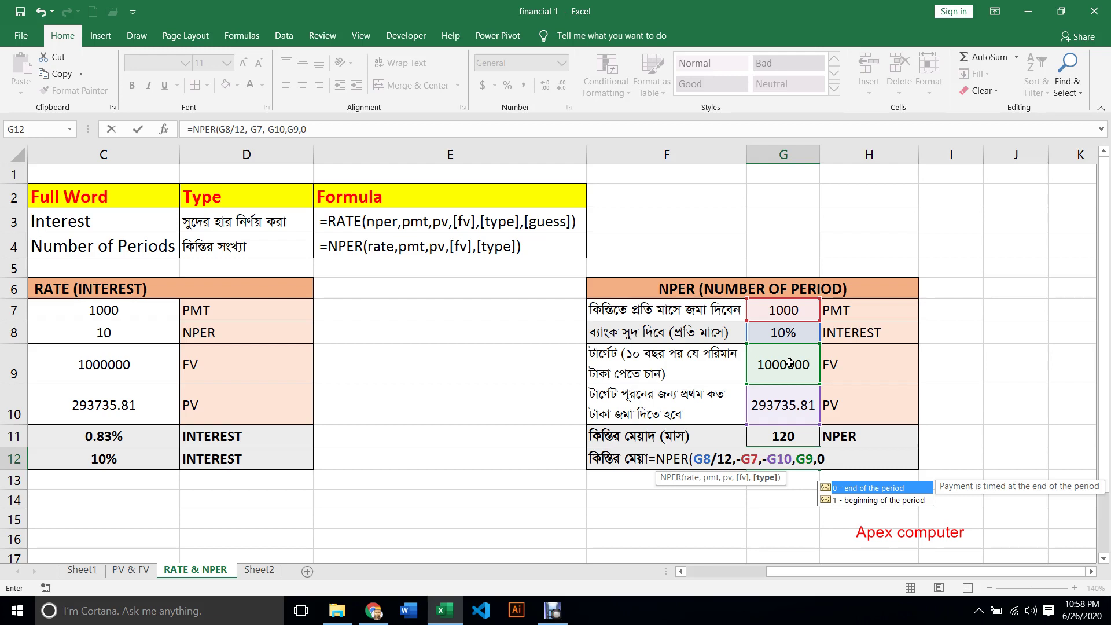
type(")")
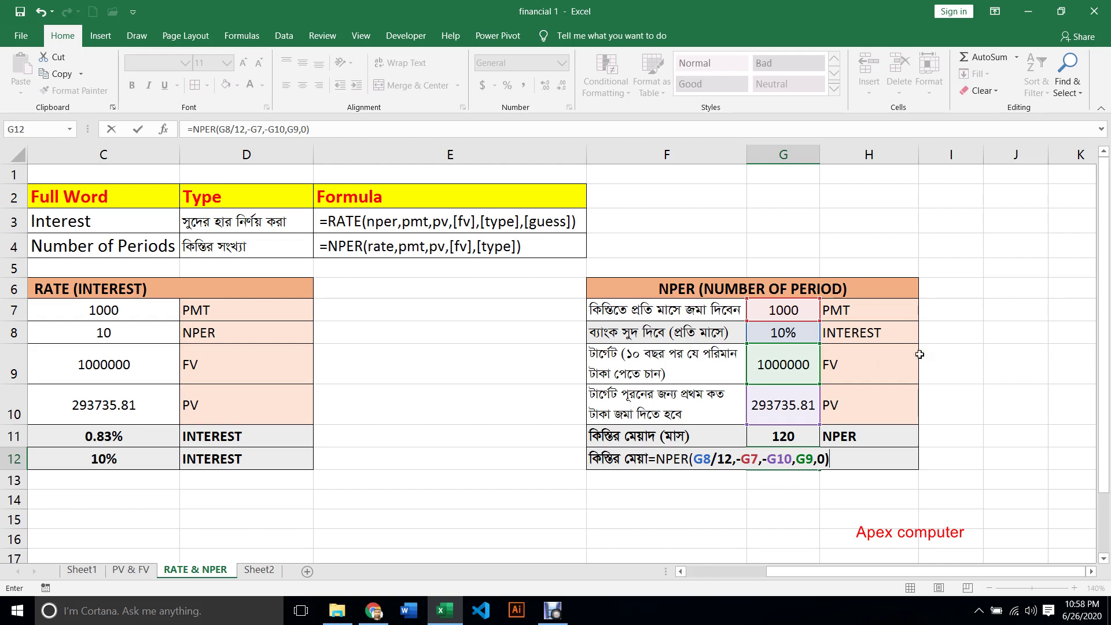
type("/12")
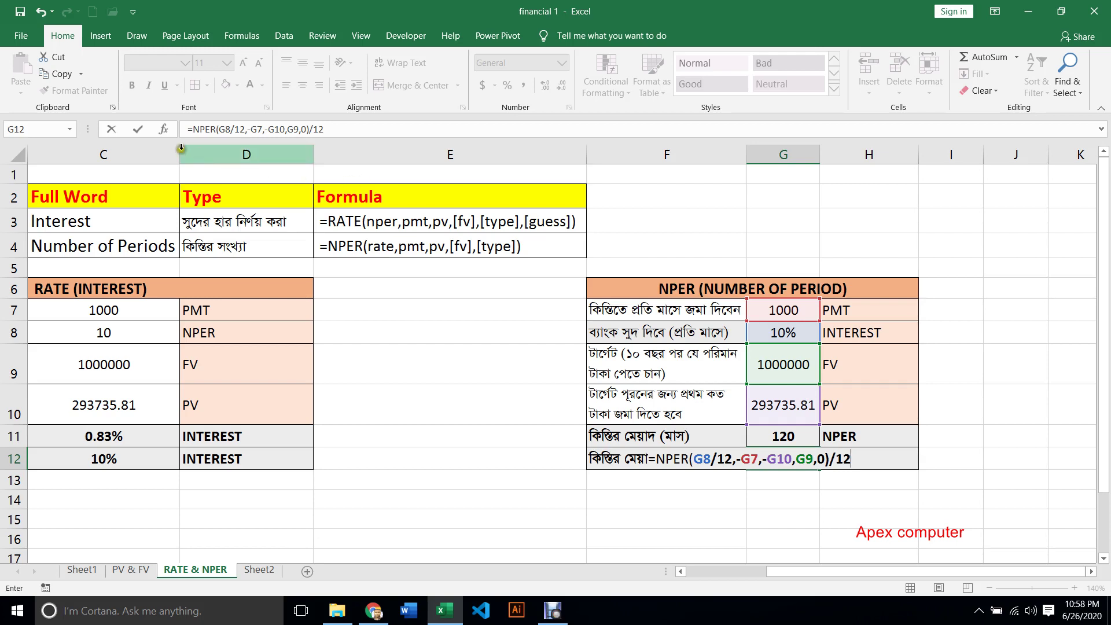
left_click(146, 127)
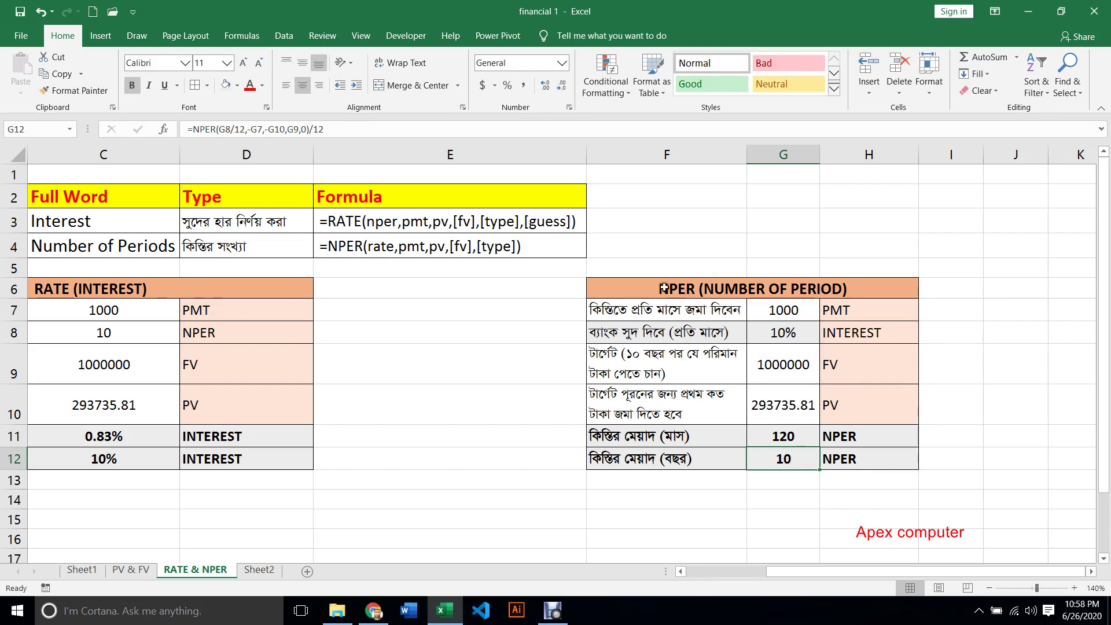
left_click(751, 280)
left_click(826, 306)
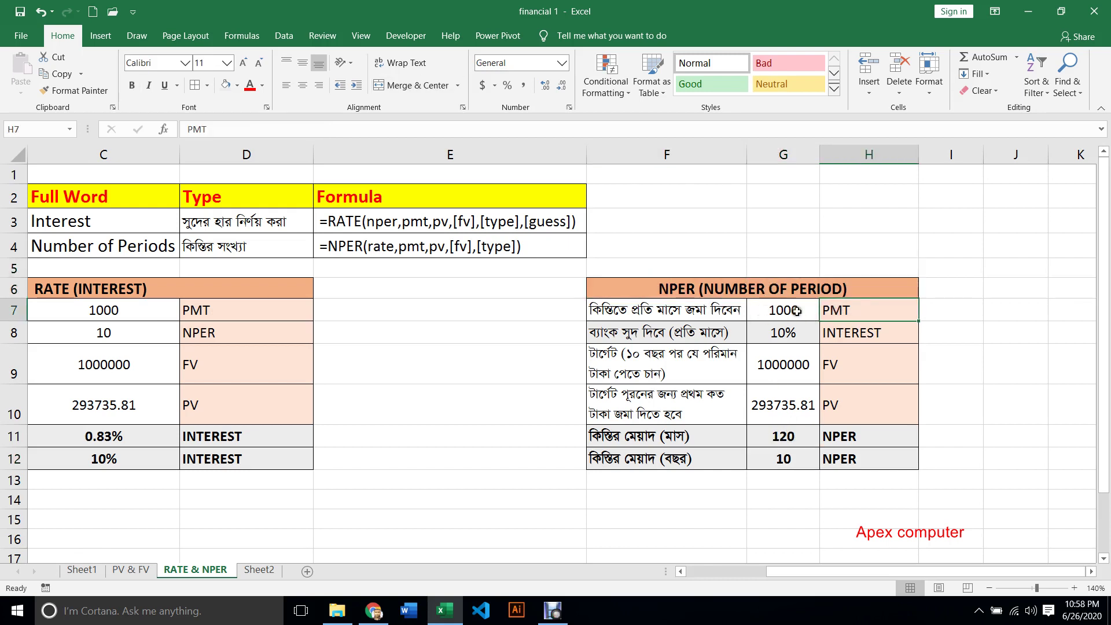
left_click(785, 463)
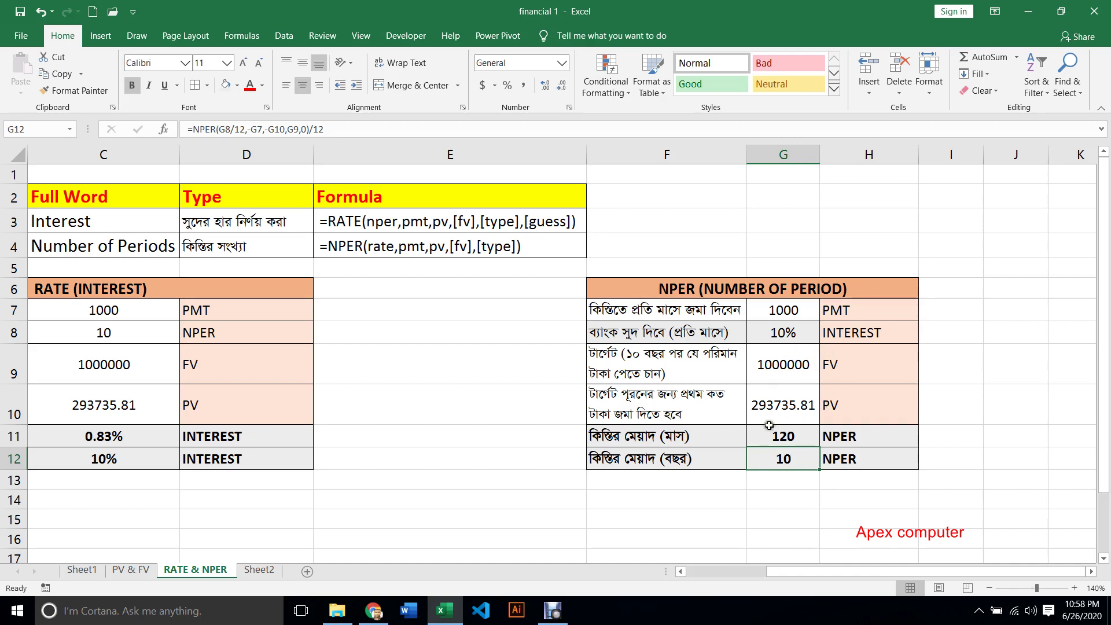
left_click(762, 408)
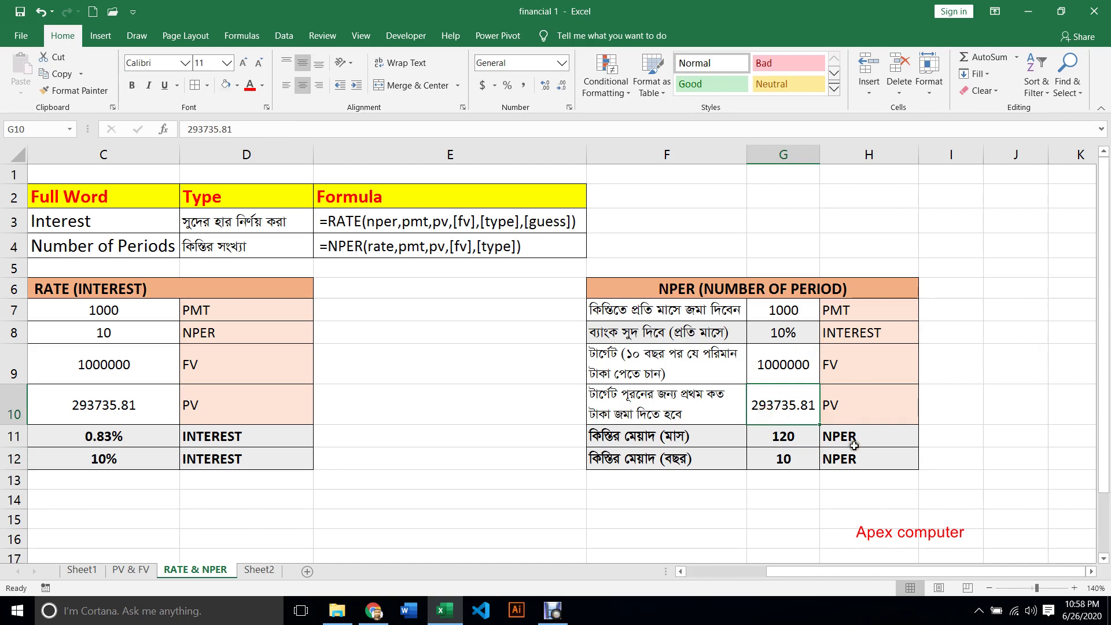
left_click(777, 438)
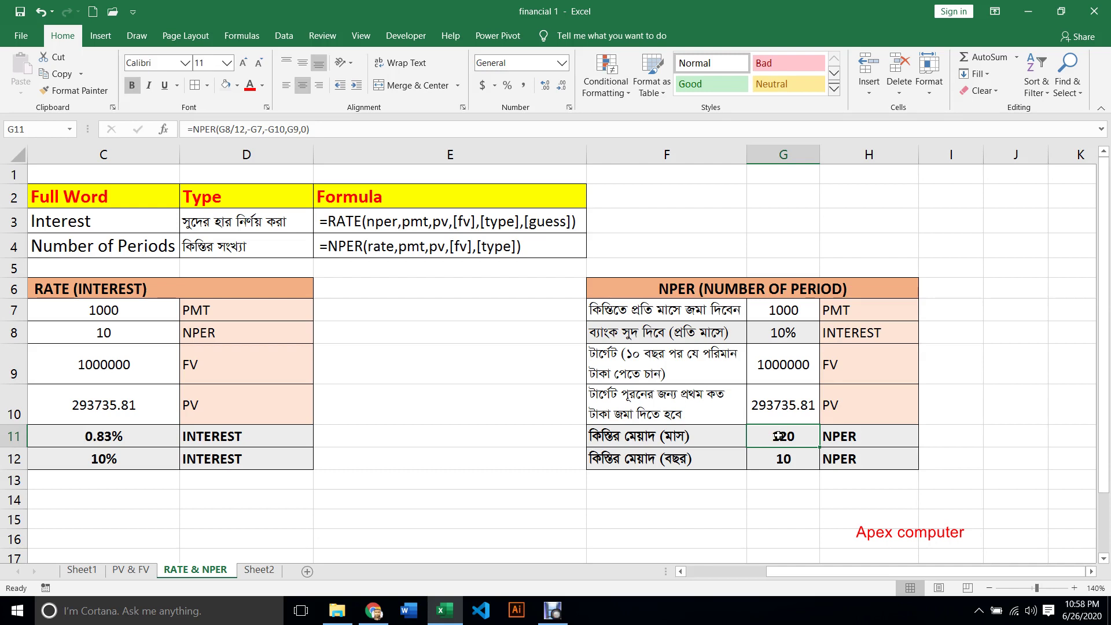
left_click(786, 461)
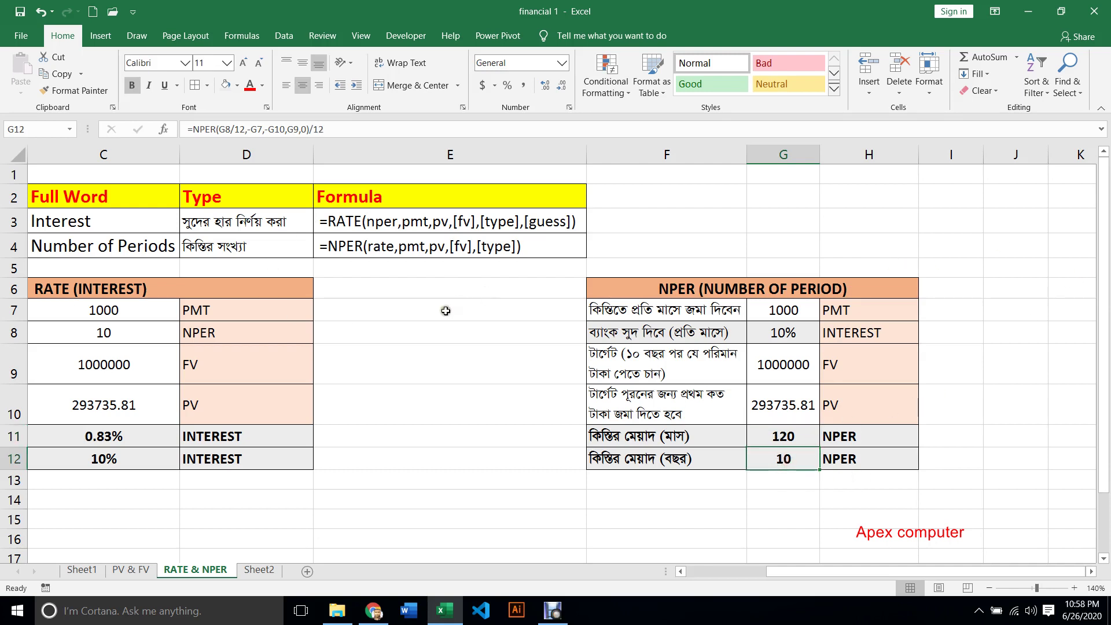
left_click_drag(803, 570, 725, 567)
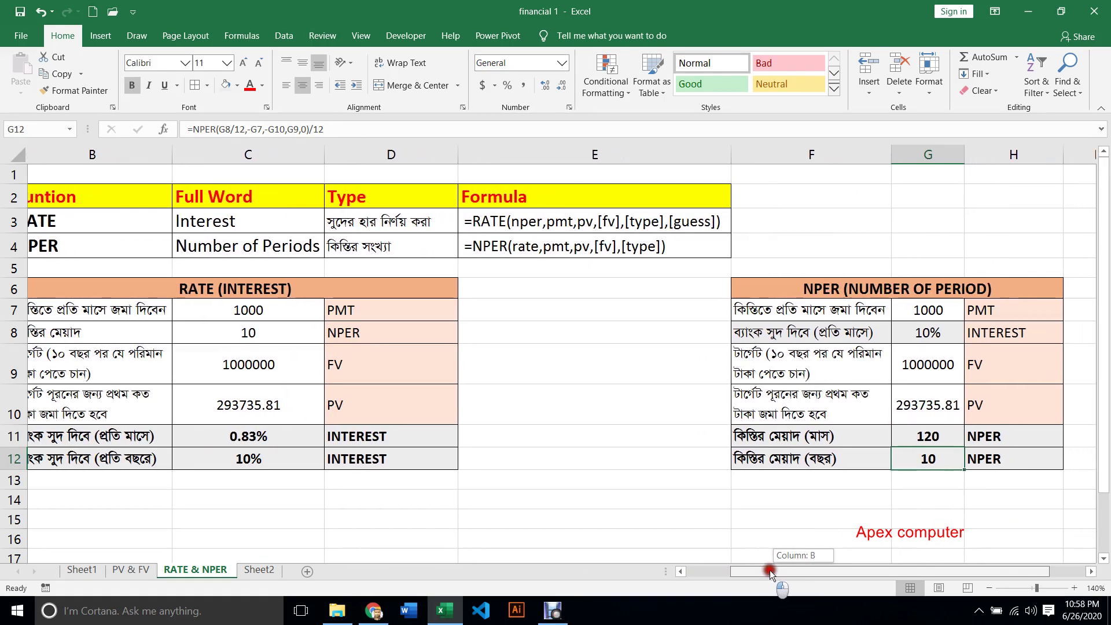
left_click_drag(725, 568, 774, 570)
left_click(556, 295)
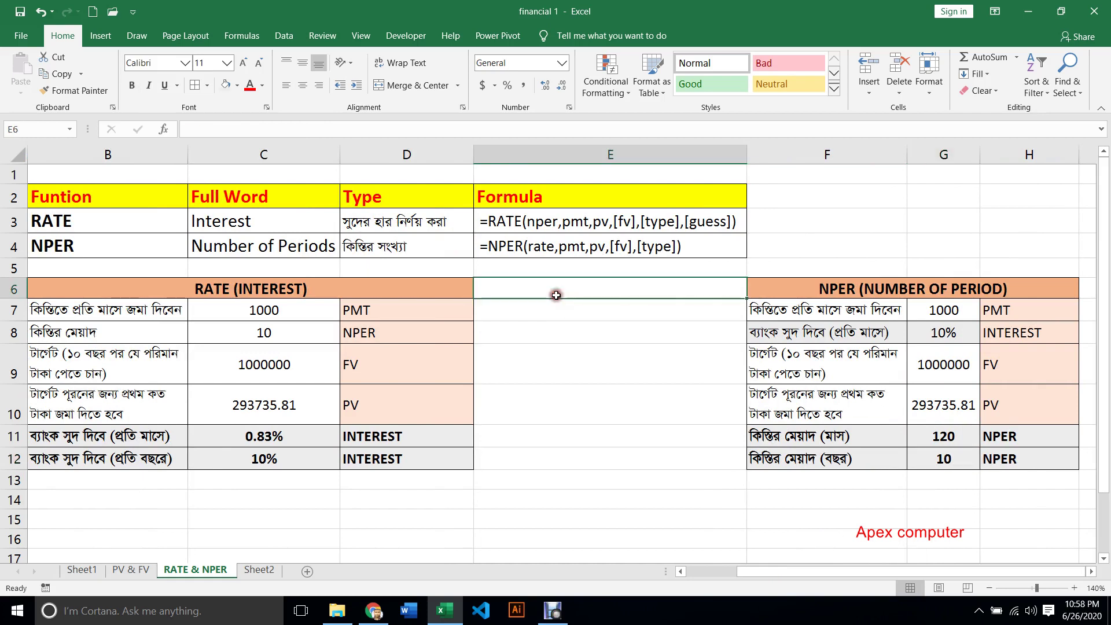
left_click(562, 306)
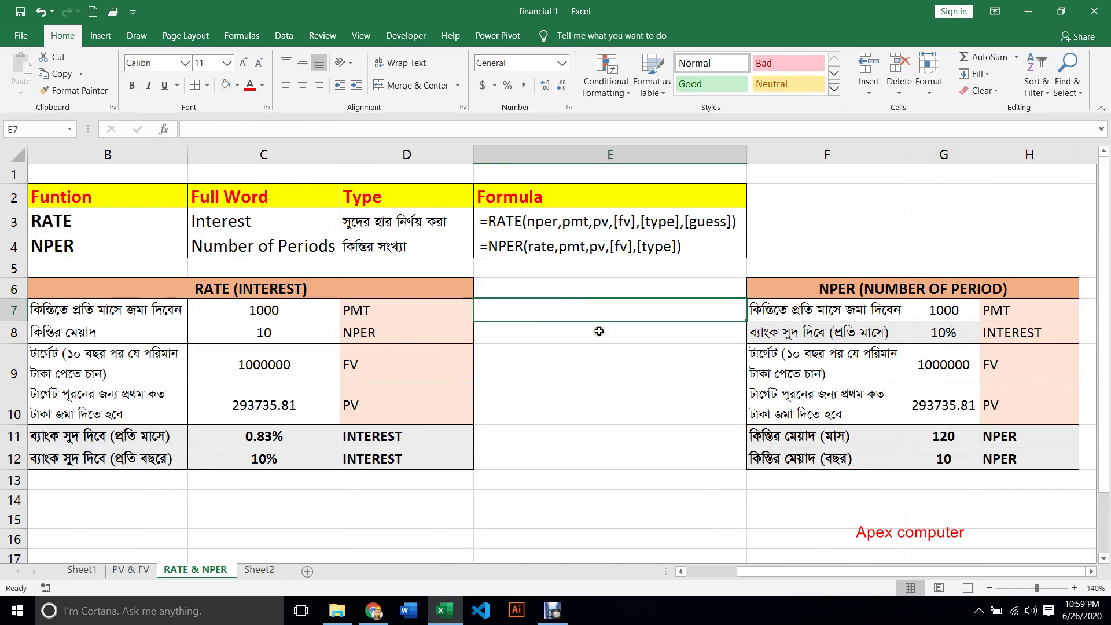
left_click(575, 333)
left_click(568, 288)
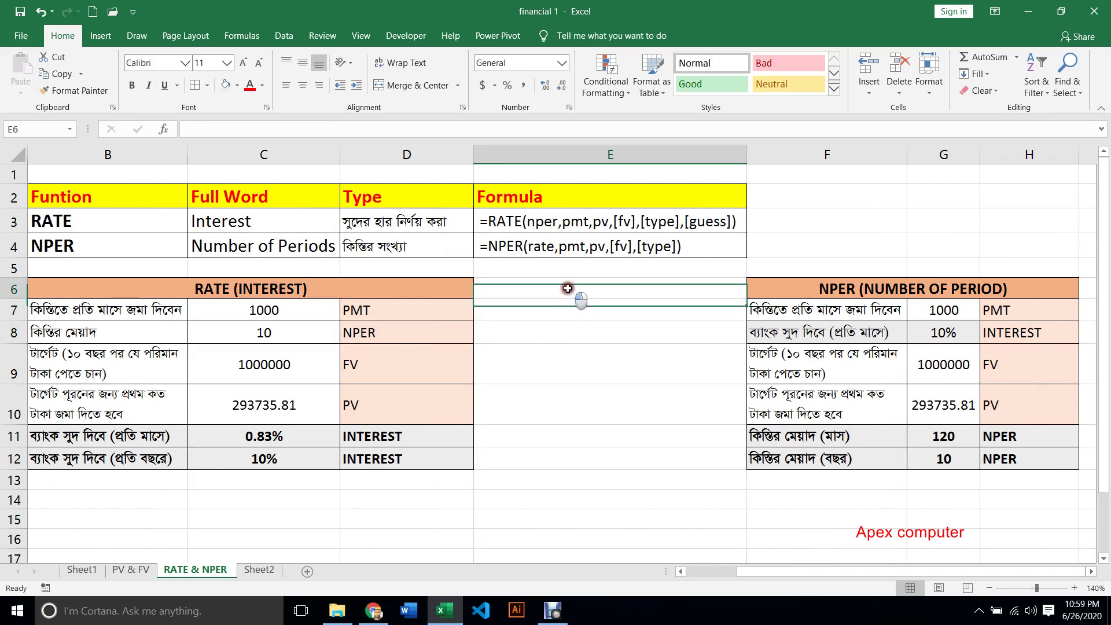
left_click(580, 313)
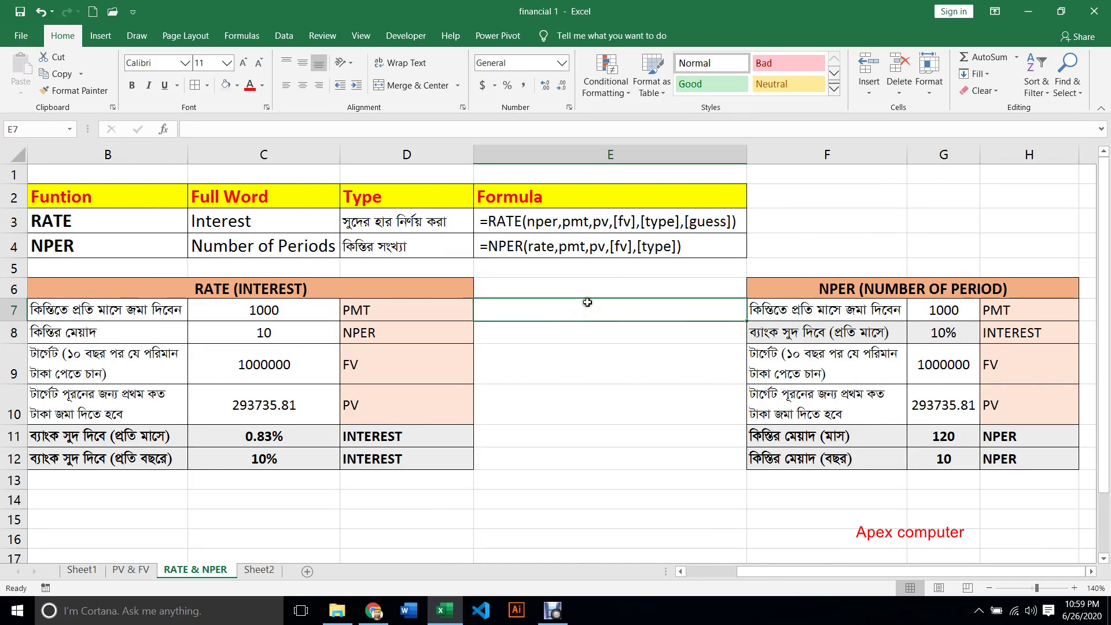
left_click_drag(782, 571, 725, 571)
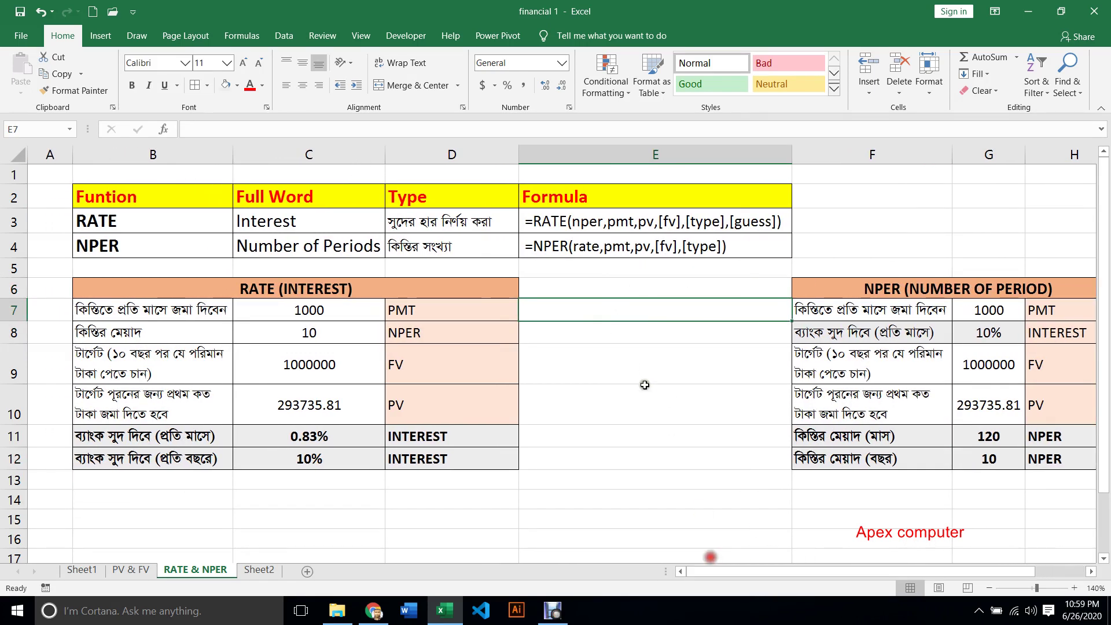
left_click(601, 281)
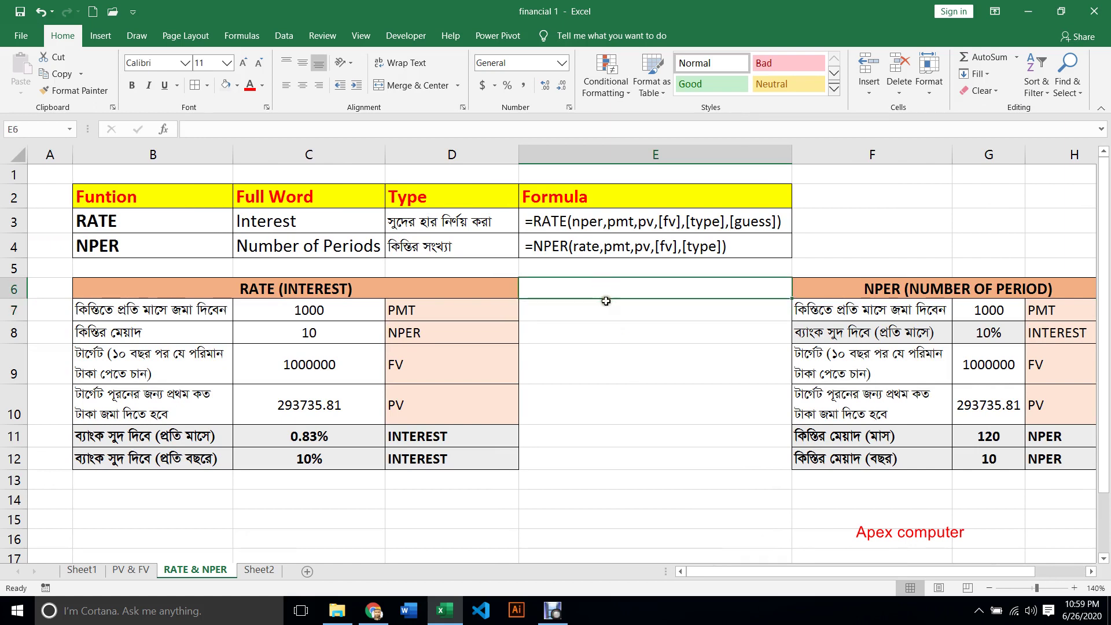
left_click(608, 309)
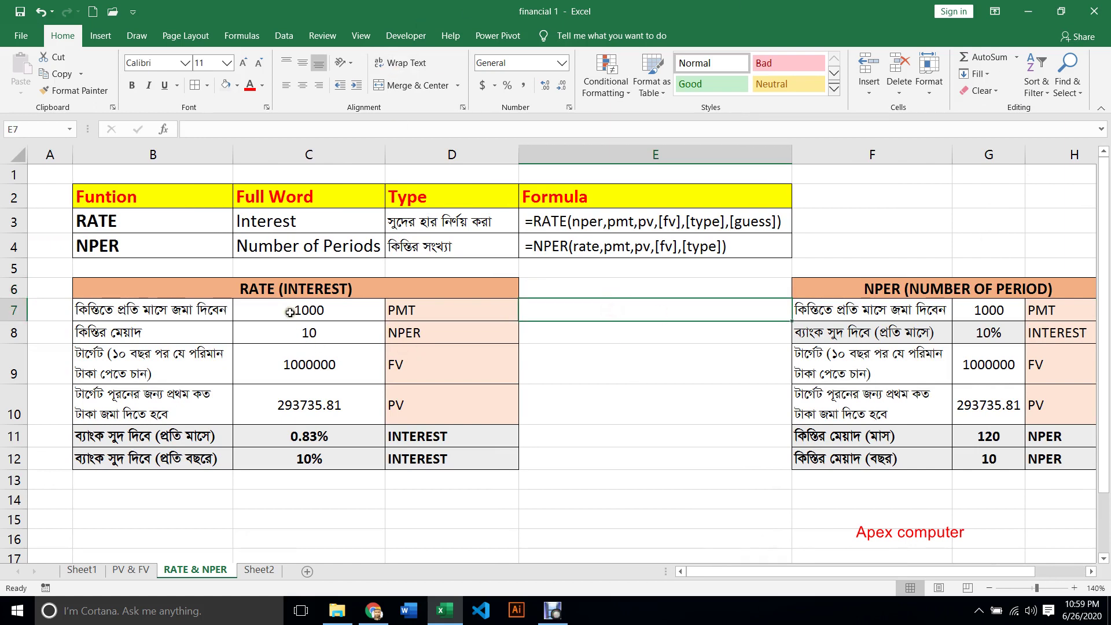
left_click(599, 286)
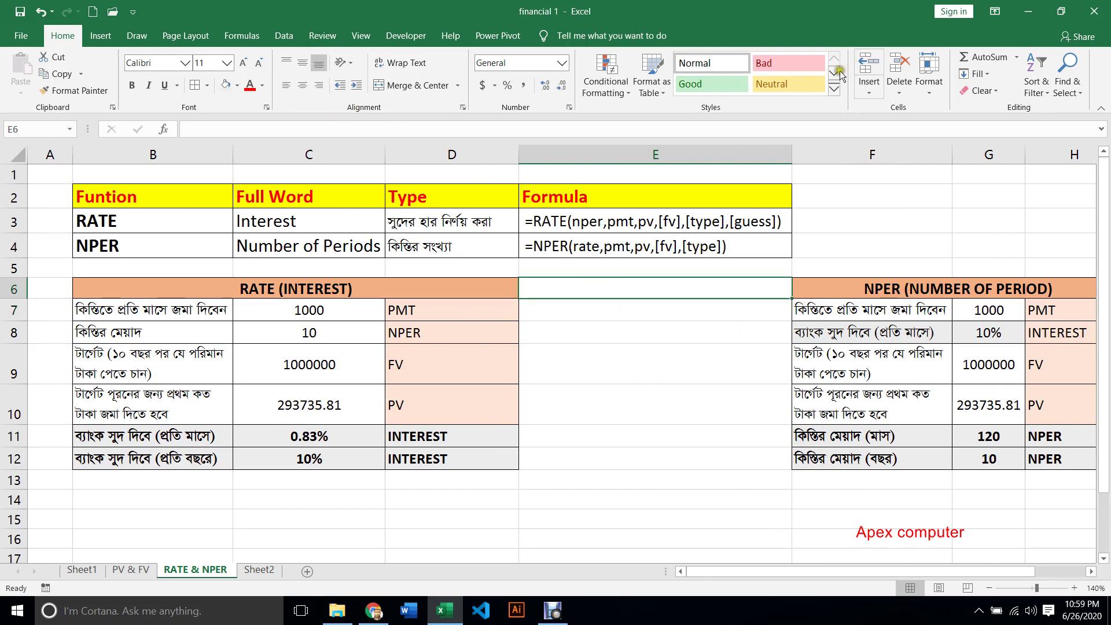
- Browse the Financial functions list down to NPER, then cancel its Function Arguments dialog
left_click(247, 37)
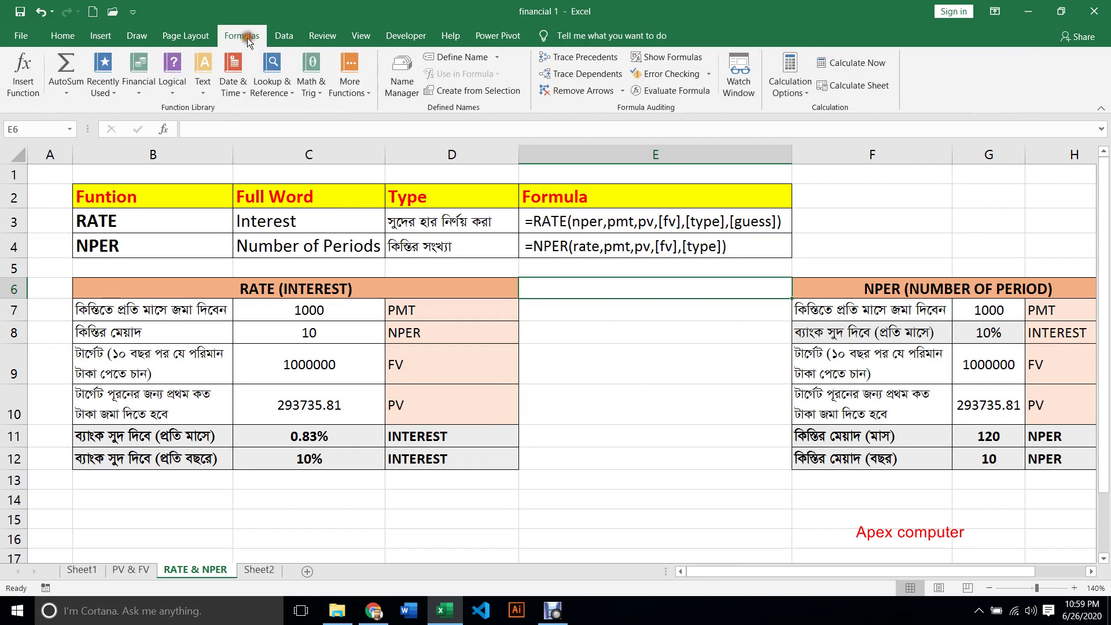
left_click(140, 87)
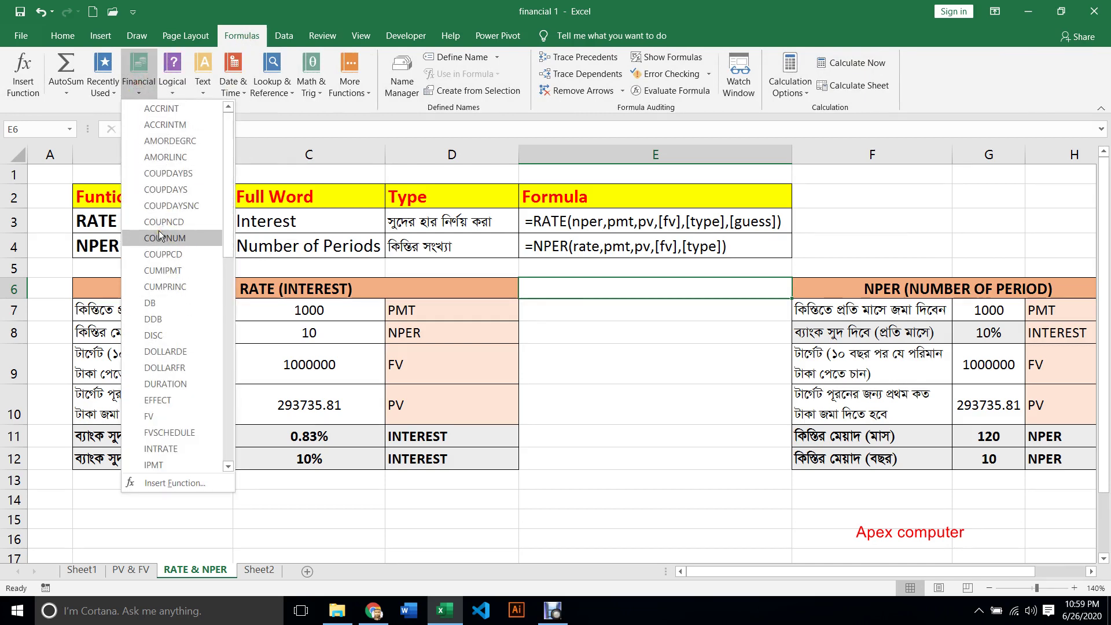
scroll(170, 242, "down", 2)
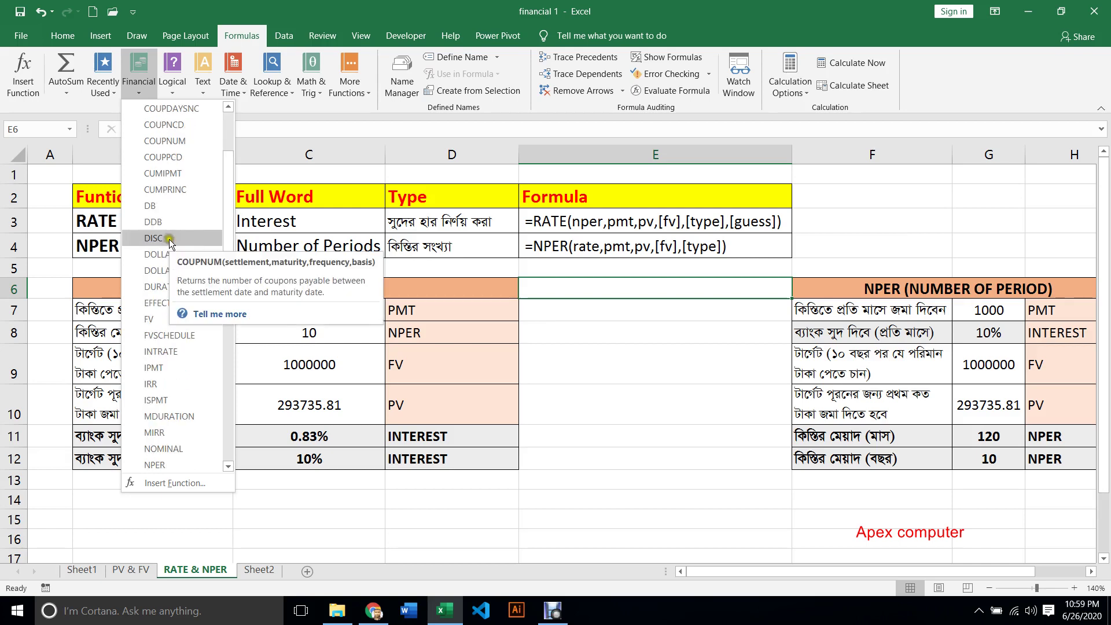
scroll(169, 243, "down", 1)
scroll(168, 255, "down", 2)
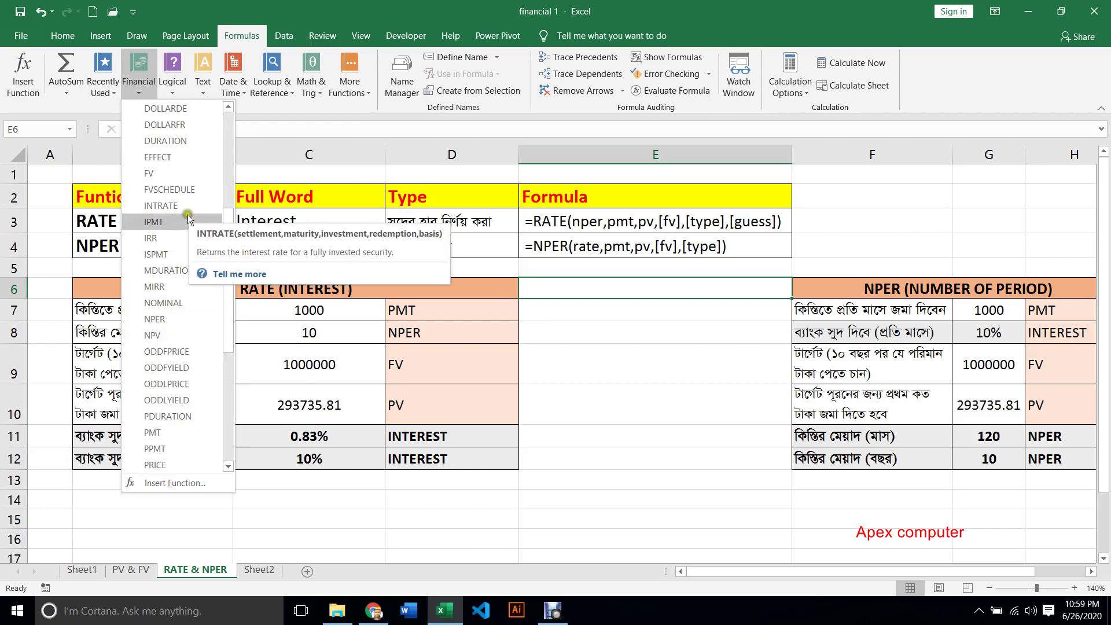
scroll(180, 232, "down", 1)
scroll(178, 238, "down", 1)
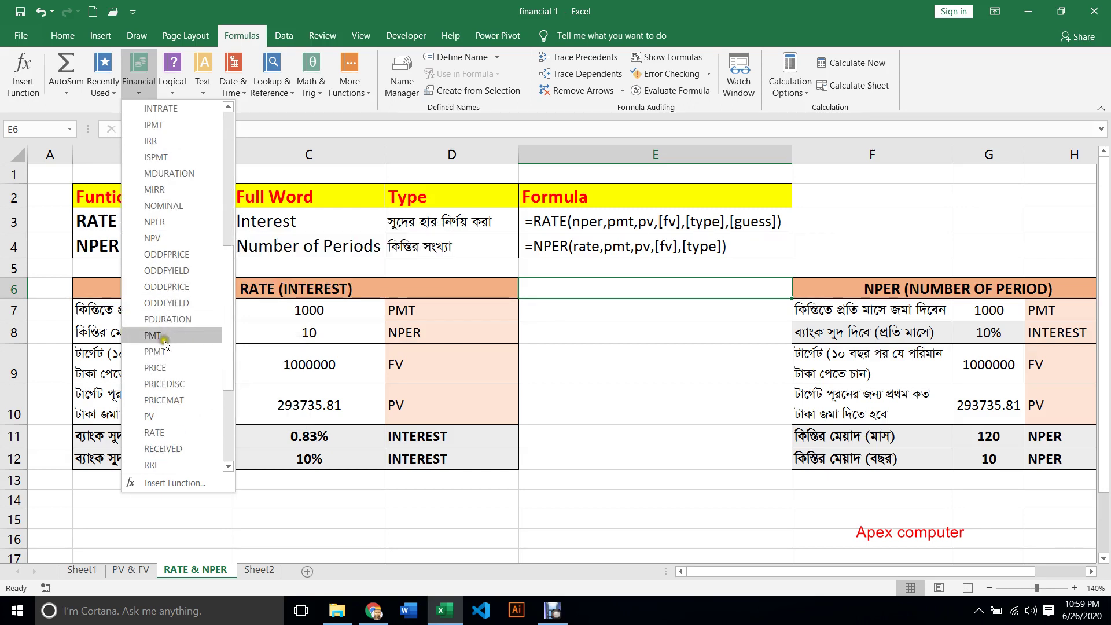
scroll(163, 405, "down", 2)
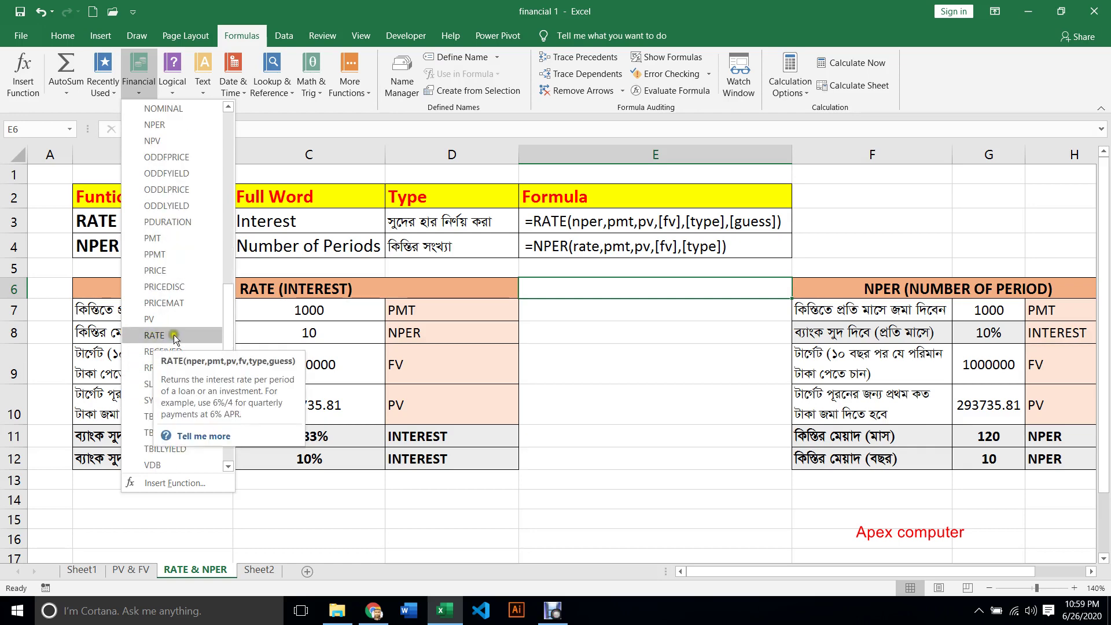
left_click(173, 126)
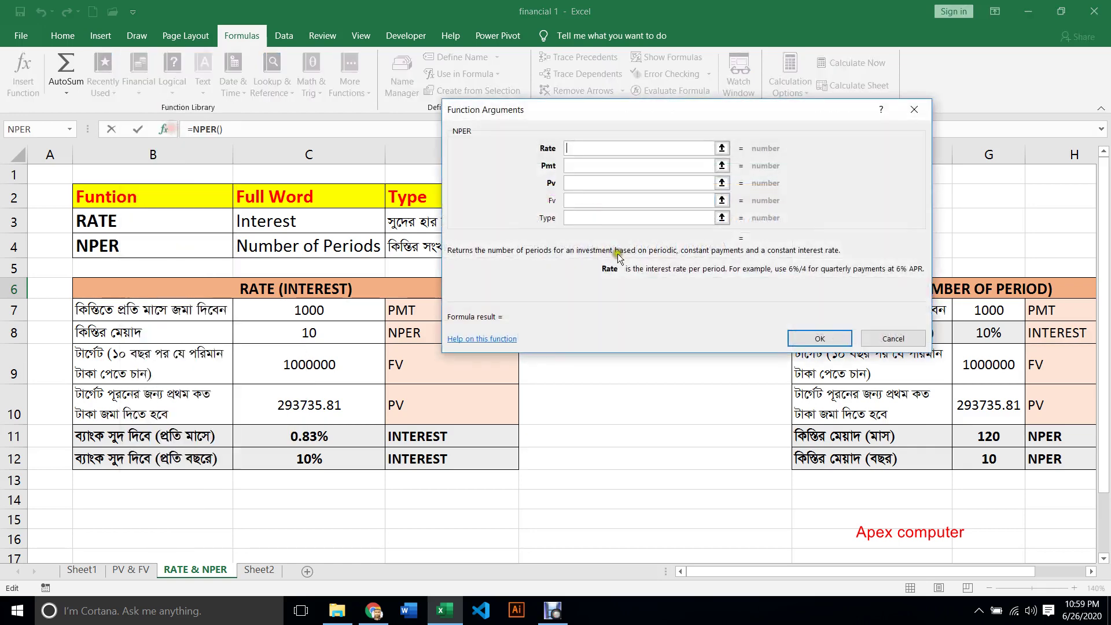
left_click(915, 109)
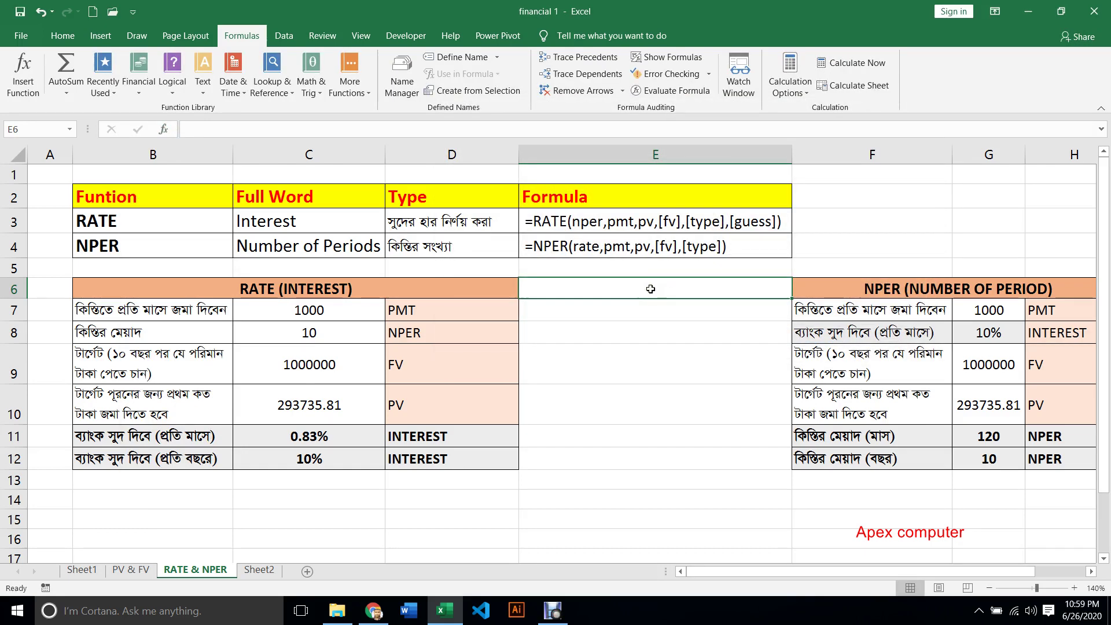